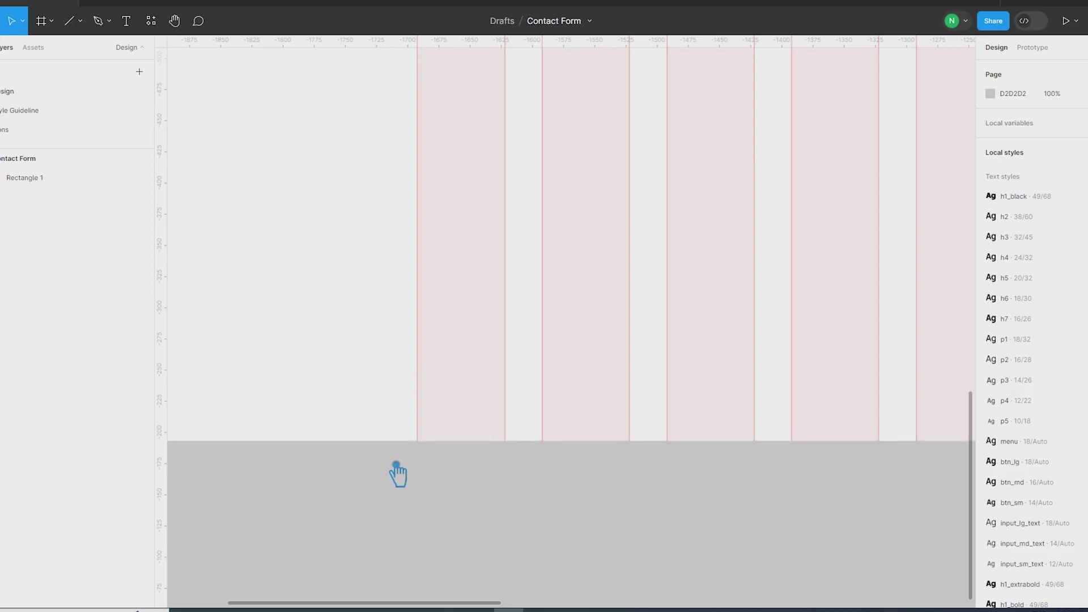
Hide the rulers and draw a 1920 × 1080 rectangle covering the whole Contact Form frame
{"action": "key", "text": "shift+r"}
{"action": "scroll", "coordinate": [407, 472], "scroll_direction": "down", "scroll_amount": 3}
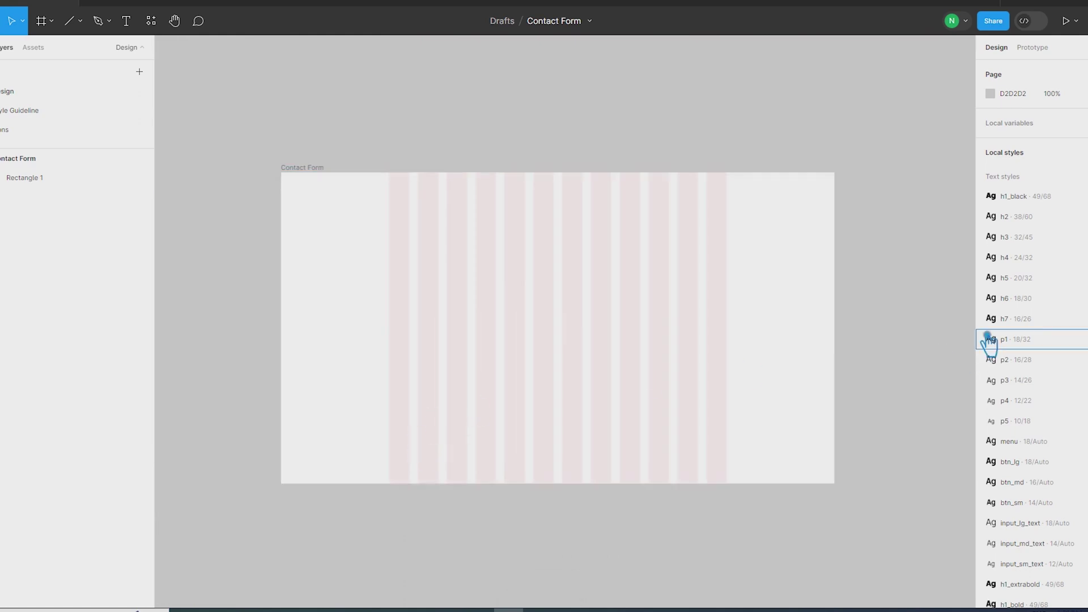
{"action": "left_click", "coordinate": [80, 22]}
{"action": "left_click", "coordinate": [50, 51]}
{"action": "mouse_move", "coordinate": [293, 176]}
{"action": "left_mouse_down"}
{"action": "mouse_move", "coordinate": [708, 438]}
{"action": "mouse_move", "coordinate": [844, 488]}
{"action": "left_mouse_up"}
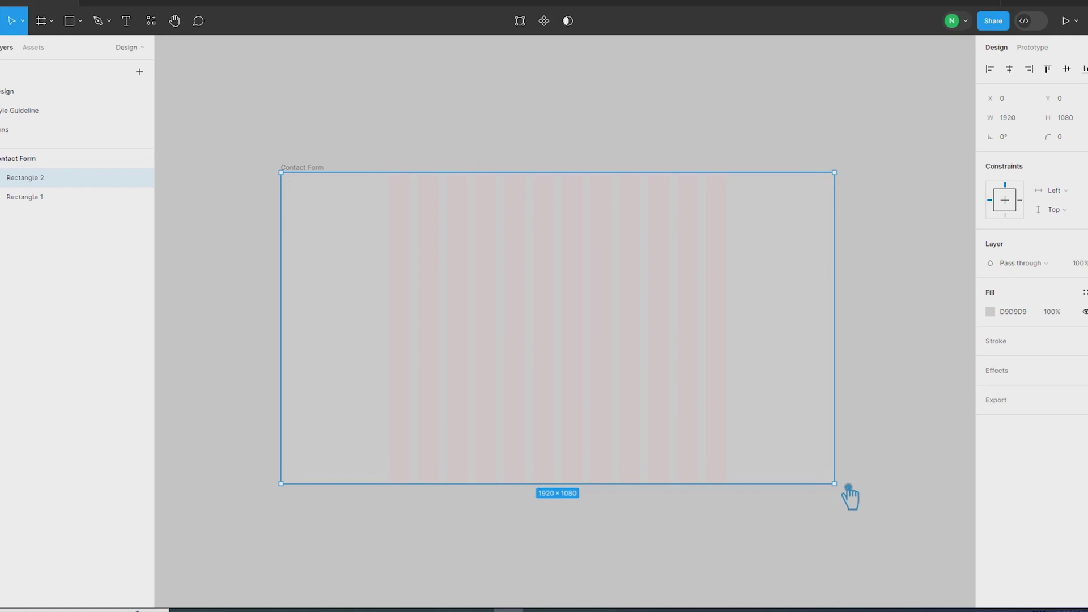
Run the Unsplash plugin on the new rectangle and search its photos for "sofa set"
{"action": "right_click", "coordinate": [748, 347]}
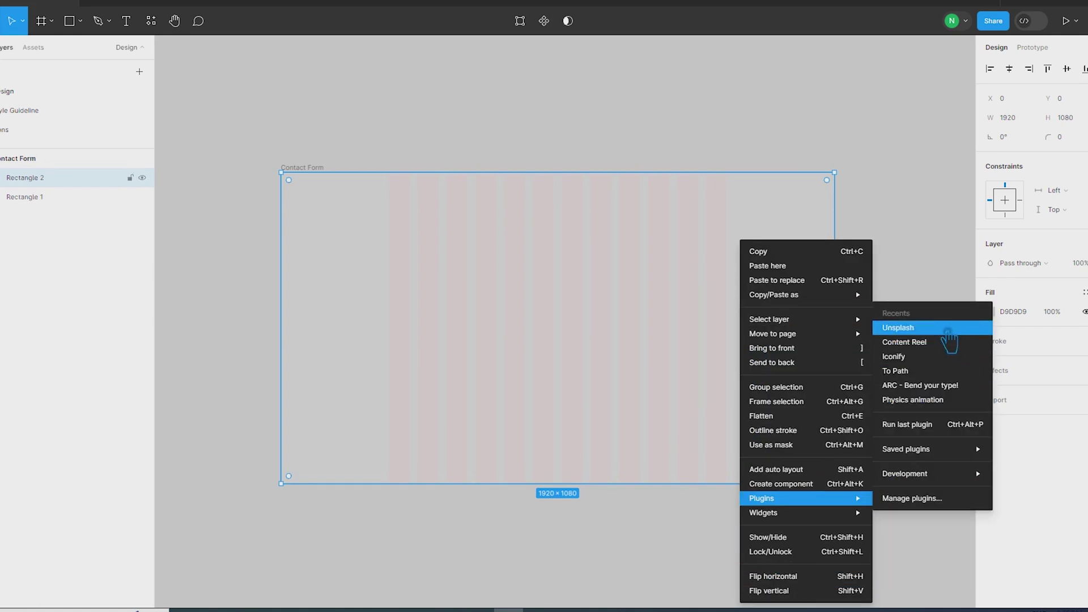
{"action": "left_click", "coordinate": [948, 333]}
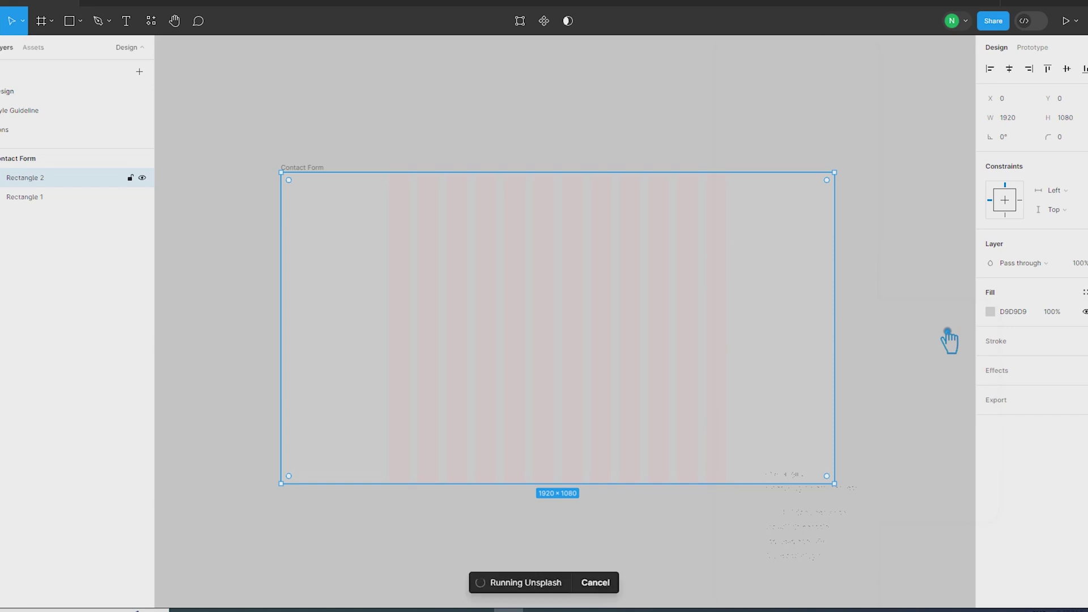
{"action": "left_click", "coordinate": [873, 140]}
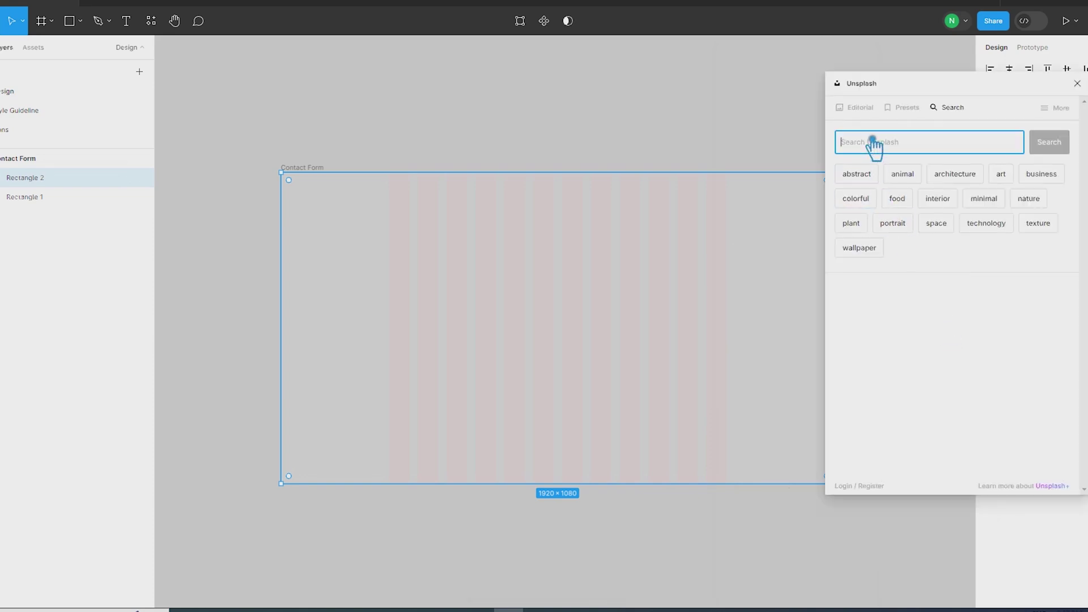
{"action": "type", "text": "sof"}
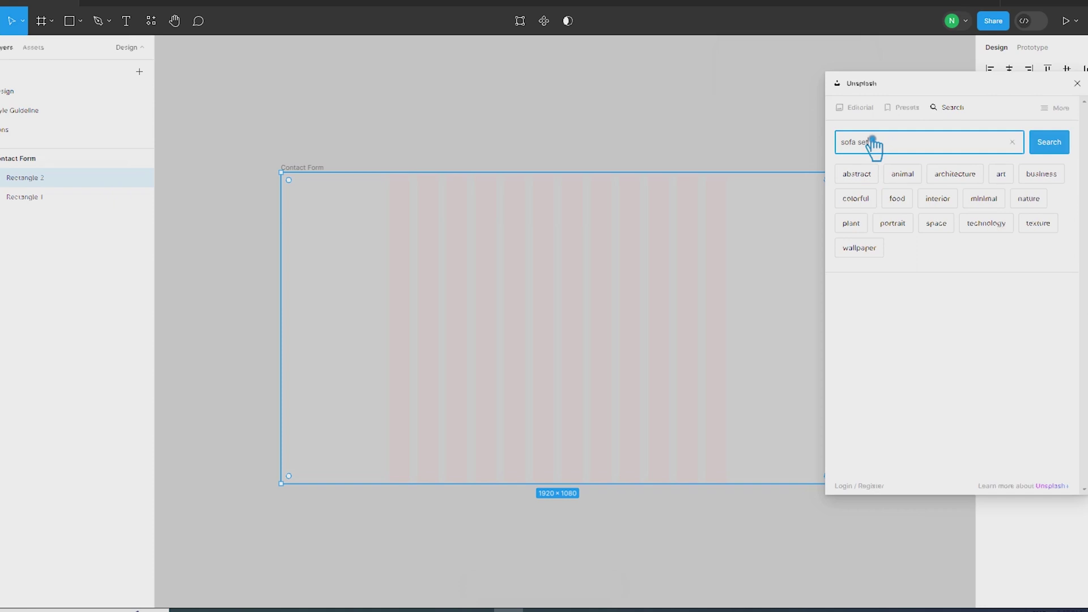
{"action": "type", "text": "a set"}
{"action": "key", "text": "Return"}
Fill the rectangle with the Unsplash photo of a woman using a laptop on a grey sofa
{"action": "left_click", "coordinate": [1023, 266]}
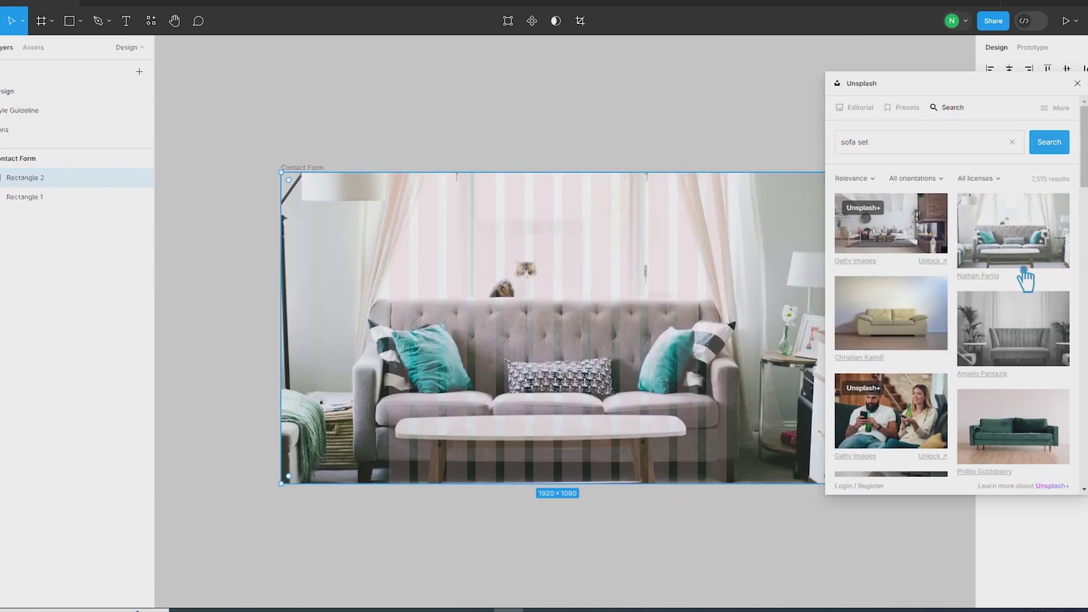
{"action": "left_click", "coordinate": [569, 126]}
{"action": "left_click", "coordinate": [550, 334]}
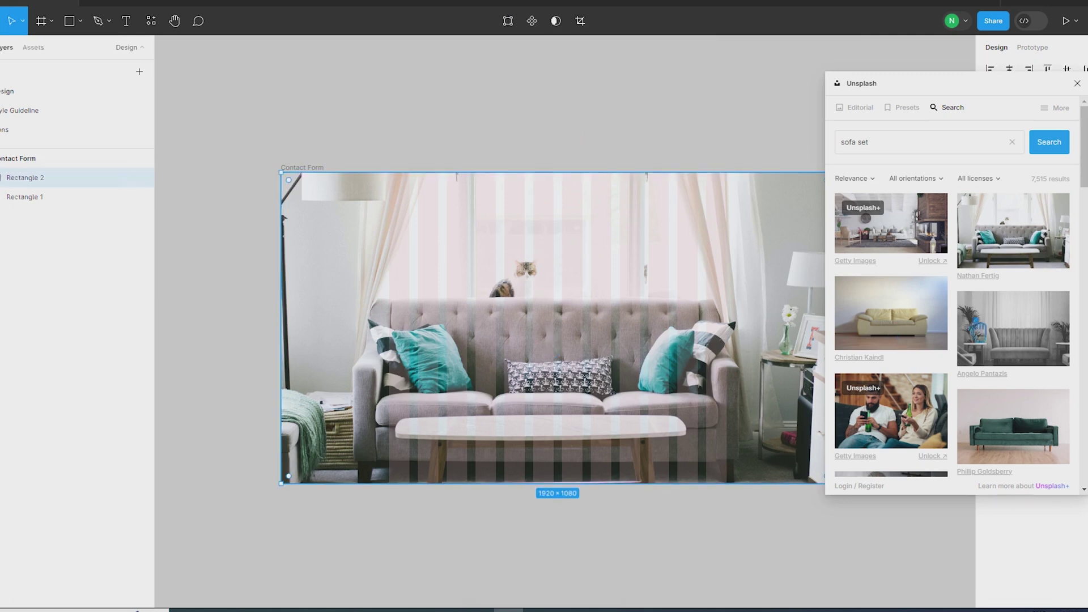
{"action": "scroll", "coordinate": [980, 328], "scroll_direction": "down", "scroll_amount": 10}
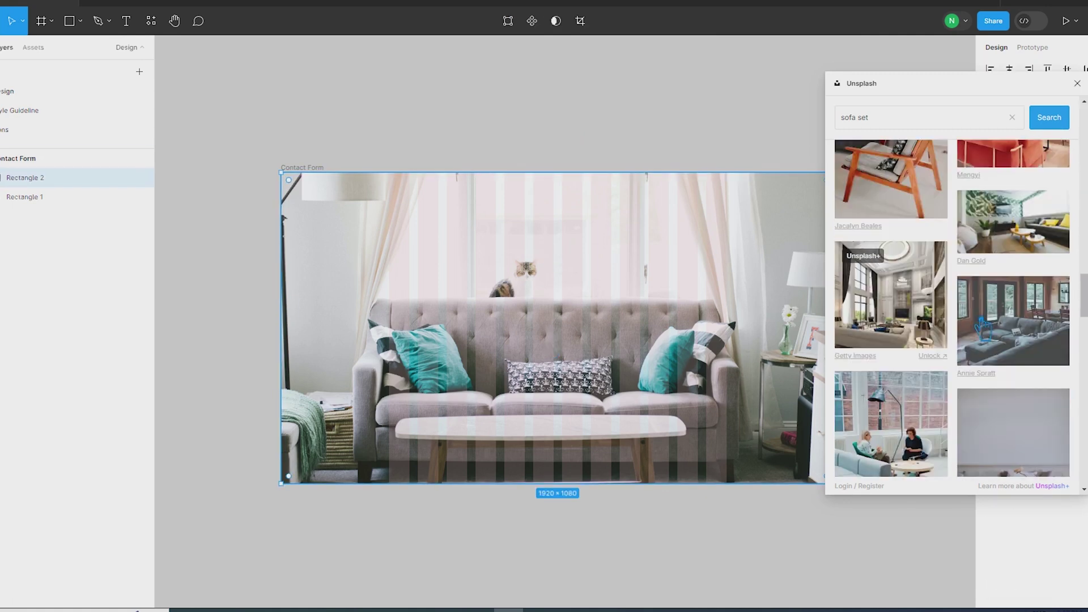
{"action": "scroll", "coordinate": [984, 328], "scroll_direction": "down", "scroll_amount": 5}
{"action": "left_click", "coordinate": [916, 438]}
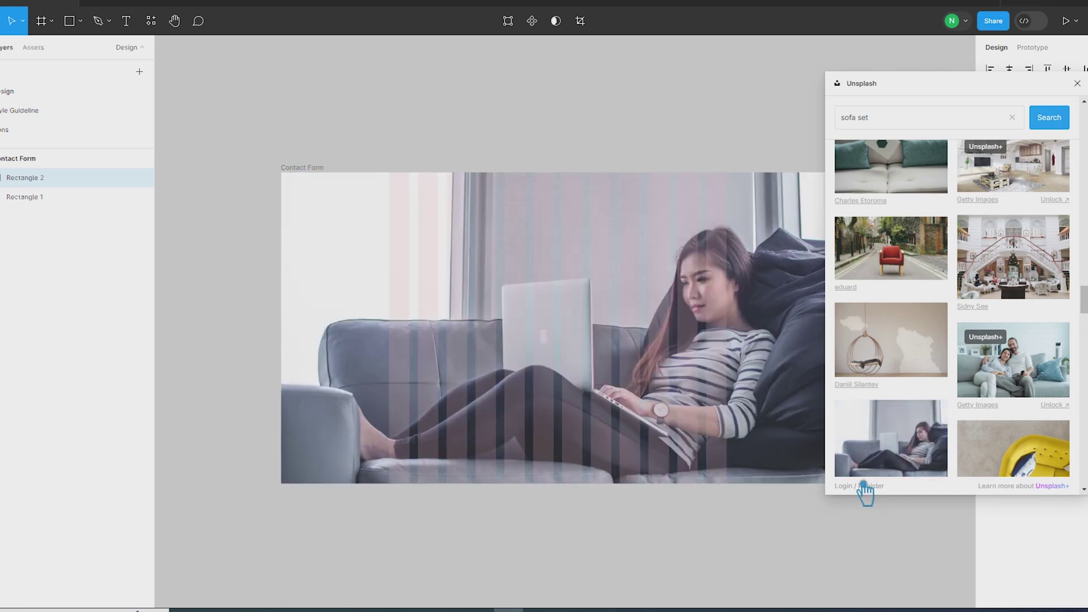
Flip the photo rectangle horizontally
{"action": "right_click", "coordinate": [629, 383]}
{"action": "left_click", "coordinate": [703, 581]}
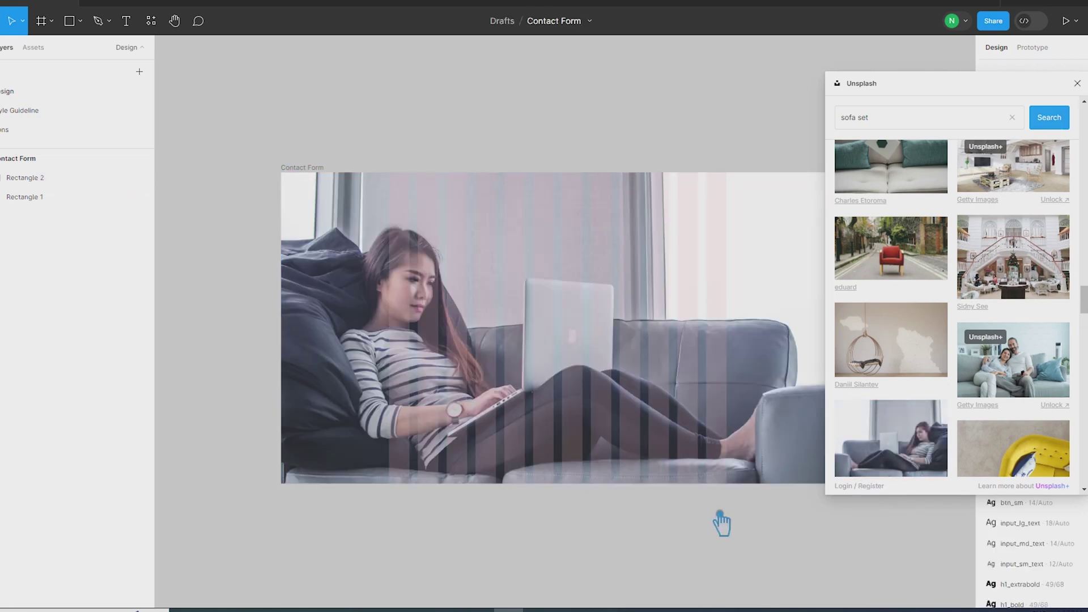
{"action": "left_click_drag", "start_coordinate": [724, 517], "coordinate": [620, 493]}
Move the white Rectangle 1 above the photo rectangle in the layer order and close the Unsplash plugin
{"action": "left_click", "coordinate": [24, 200]}
{"action": "left_click_drag", "start_coordinate": [22, 205], "coordinate": [46, 180]}
{"action": "left_click_drag", "start_coordinate": [1031, 88], "coordinate": [887, 73]}
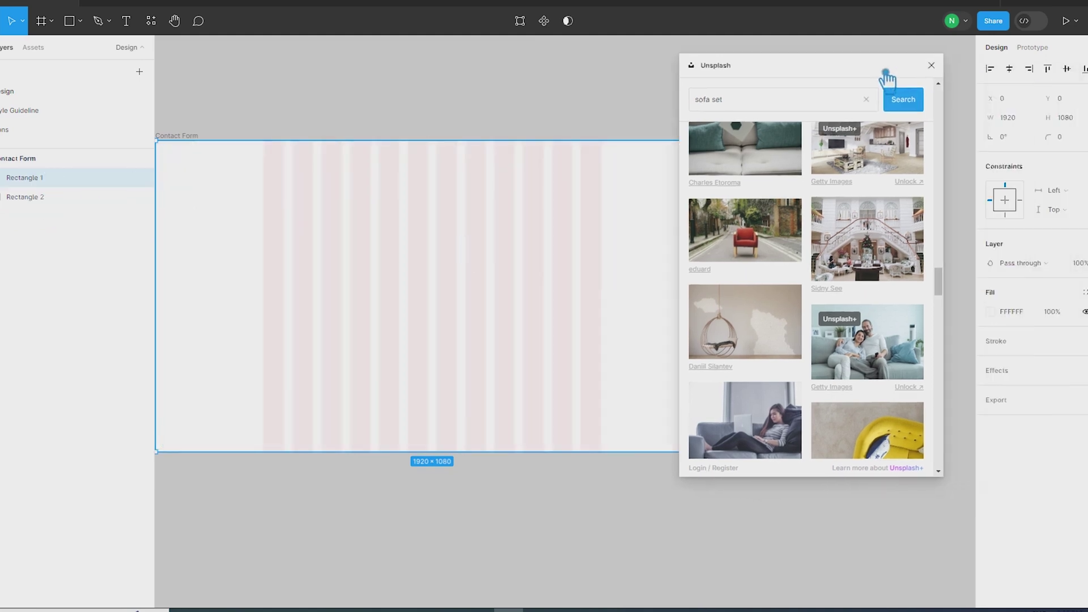
{"action": "left_click", "coordinate": [933, 65]}
Give Rectangle 1 a linear white gradient fill running horizontally, opaque at its right edge and fading to transparent at its left edge
{"action": "left_click", "coordinate": [990, 312]}
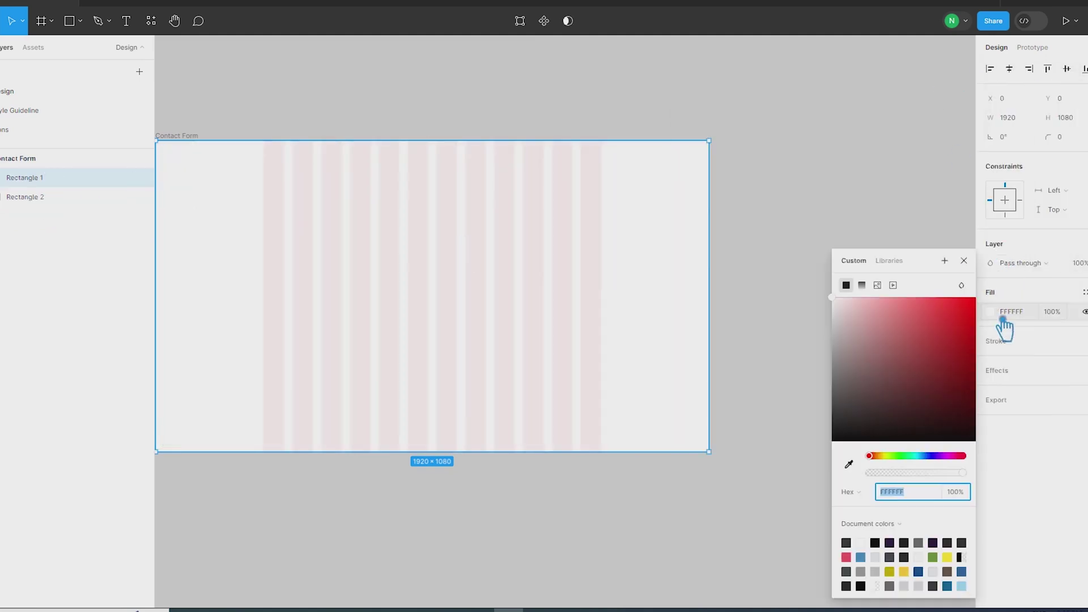
{"action": "left_click", "coordinate": [863, 287]}
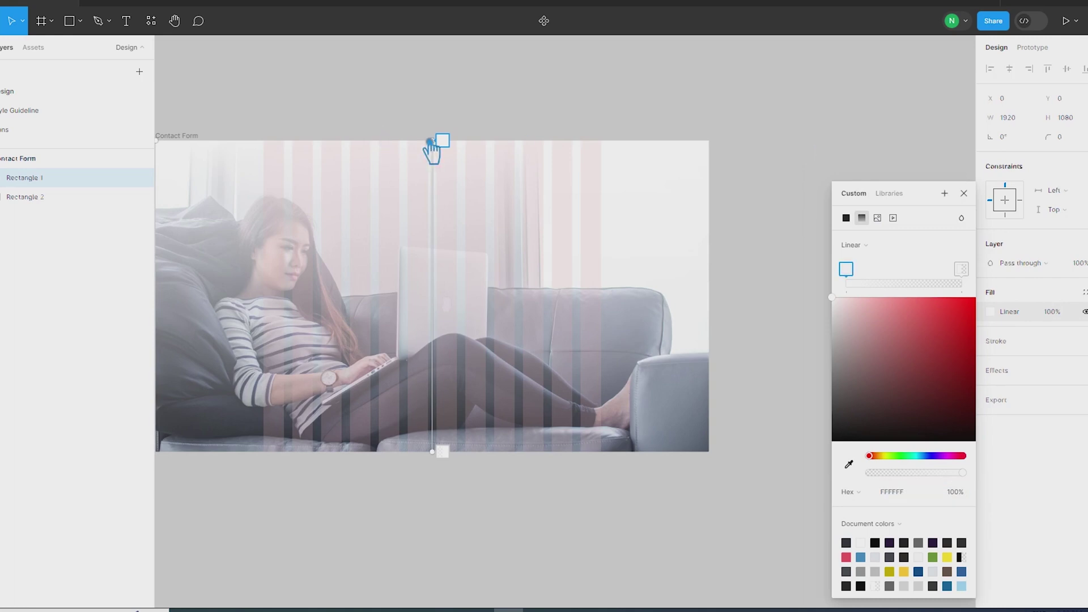
{"action": "left_click_drag", "start_coordinate": [441, 146], "coordinate": [709, 462]}
{"action": "left_click_drag", "start_coordinate": [384, 460], "coordinate": [340, 459]}
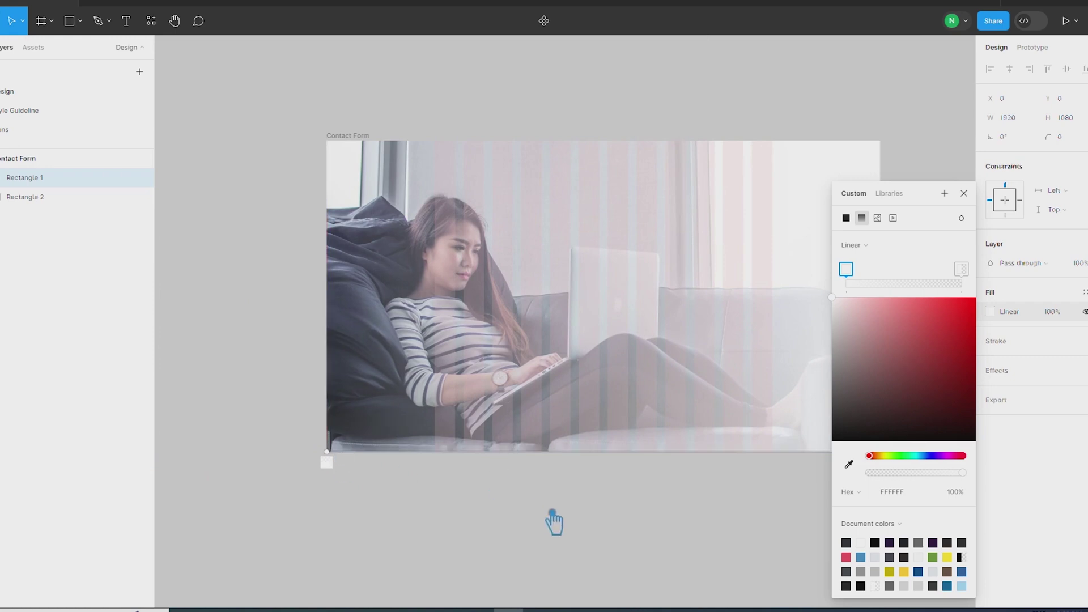
{"action": "key", "text": "Escape"}
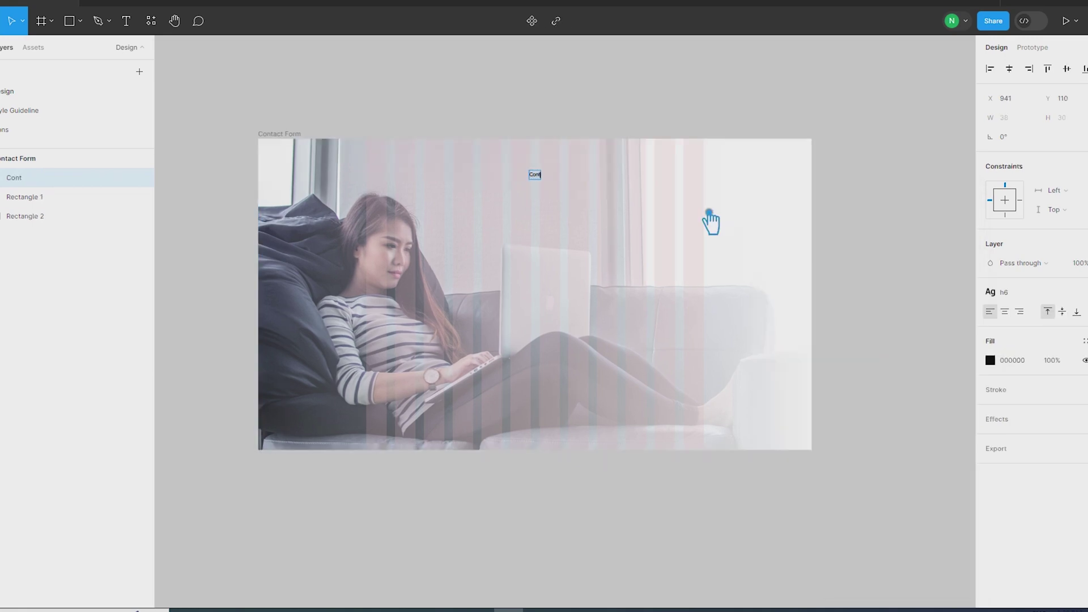
Add a "Contact us" heading near the top of the frame and apply the h2 text style
{"action": "type", "text": "s"}
{"action": "key", "text": "Escape"}
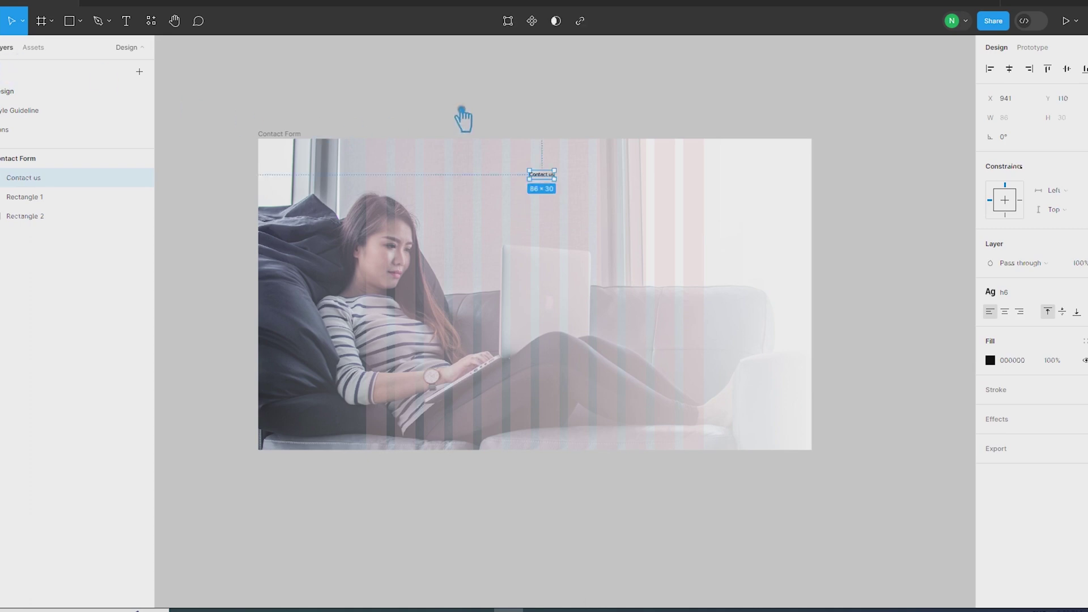
{"action": "left_click", "coordinate": [1060, 292]}
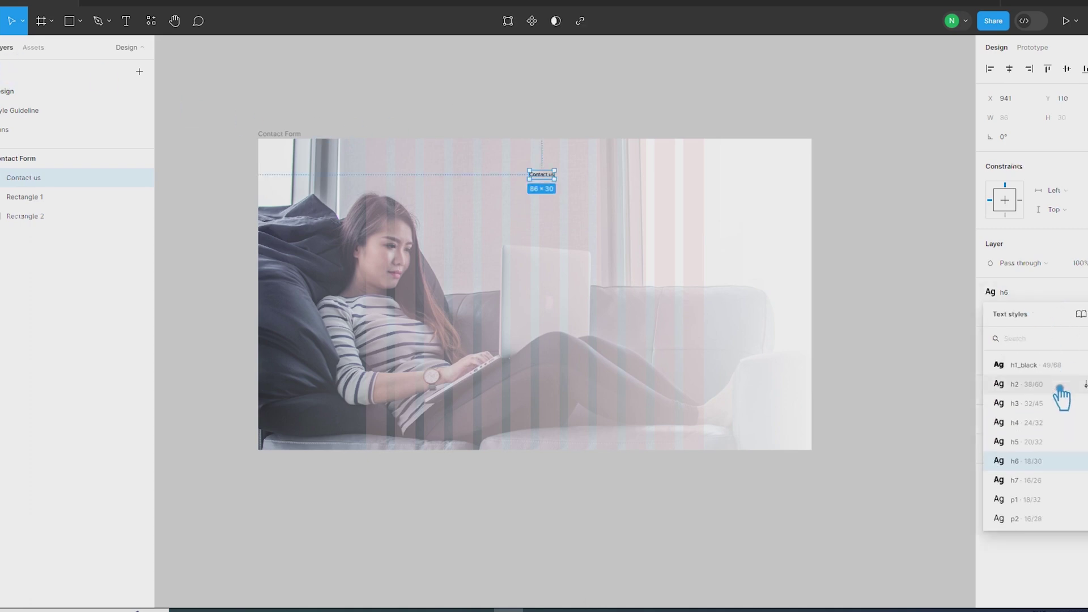
{"action": "left_click", "coordinate": [1062, 391]}
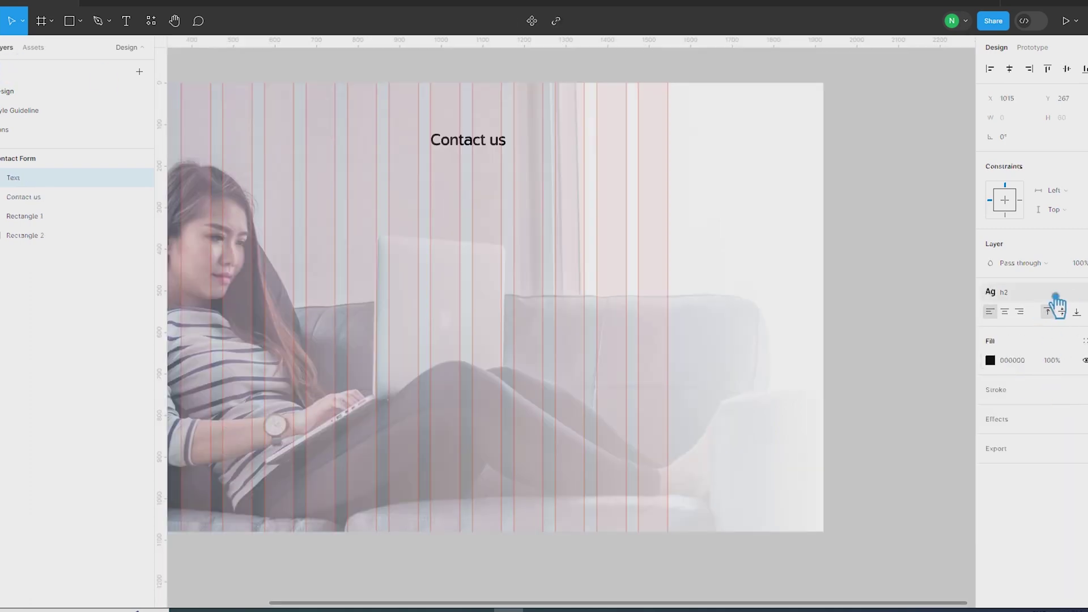
Add a "First Name" label in the h4 text style below the heading and move it to X 1005, Y 267
{"action": "left_click", "coordinate": [1059, 292]}
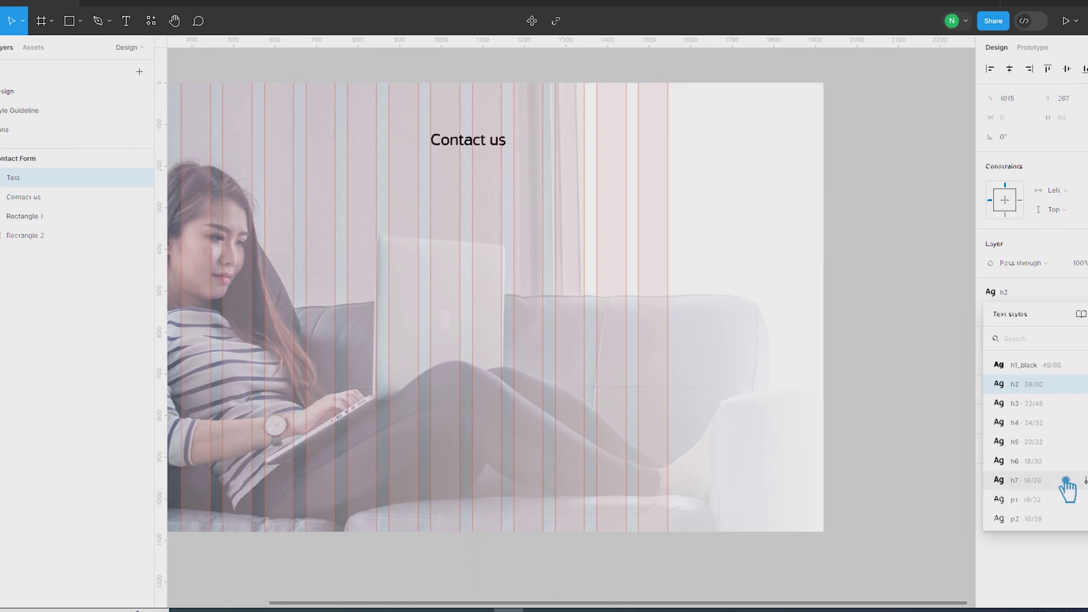
{"action": "left_click", "coordinate": [1057, 429]}
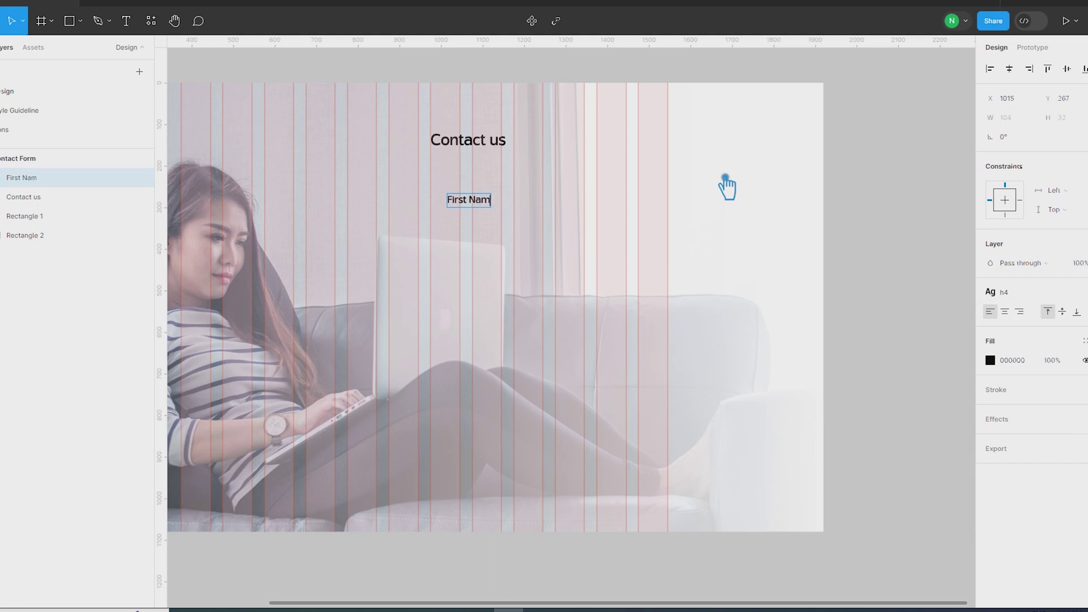
{"action": "key", "text": "Escape"}
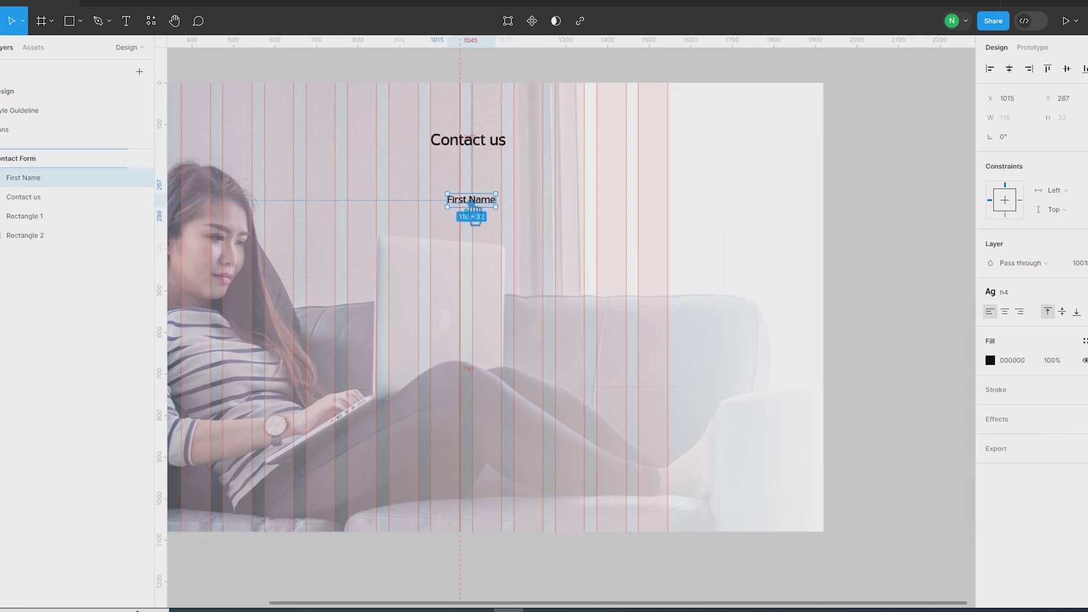
{"action": "left_click_drag", "start_coordinate": [479, 218], "coordinate": [463, 221]}
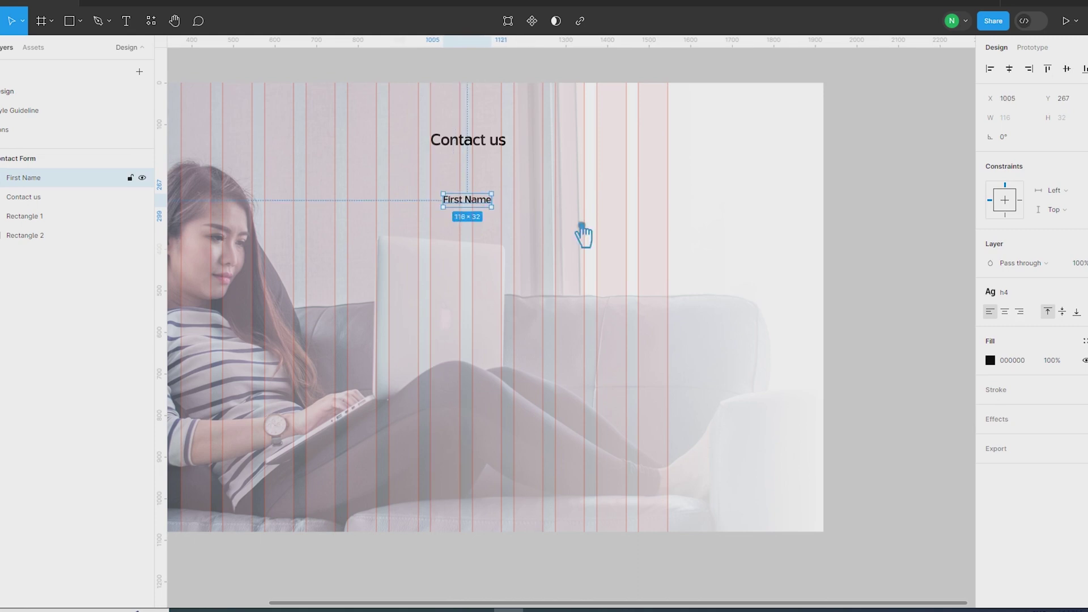
Try the h5 and h6 text styles on the First Name label, then apply p1
{"action": "left_click", "coordinate": [1036, 296]}
{"action": "left_click", "coordinate": [1063, 458]}
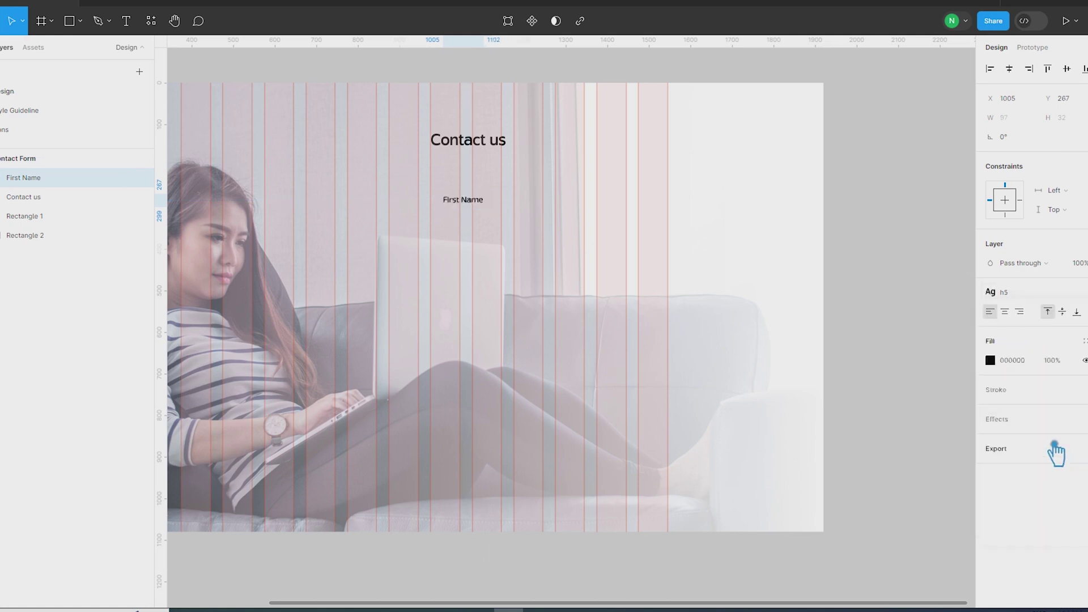
{"action": "left_click", "coordinate": [1035, 296]}
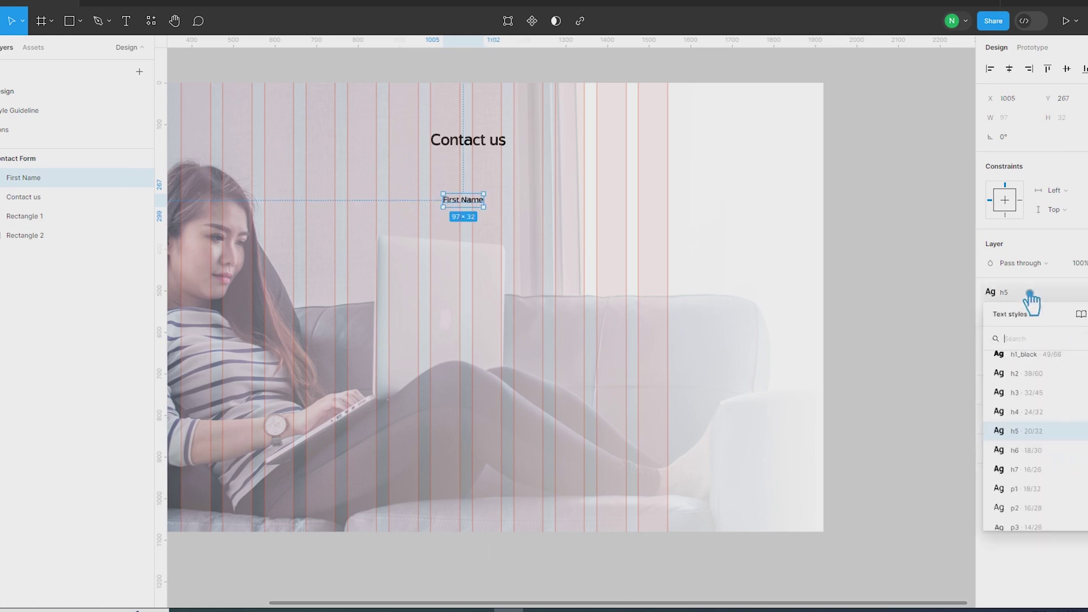
{"action": "left_click", "coordinate": [1055, 457]}
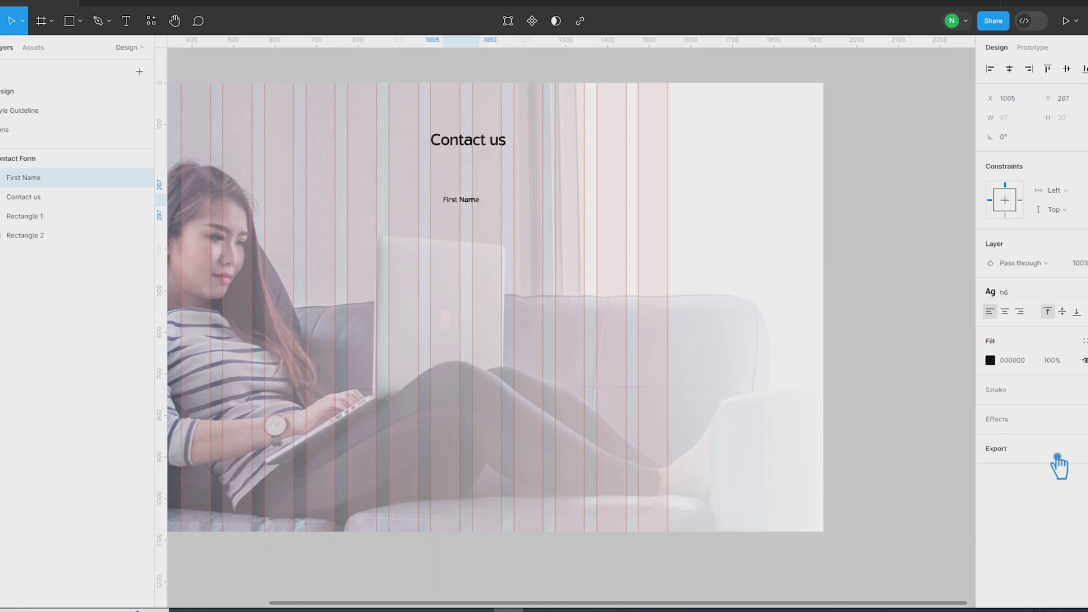
{"action": "left_click", "coordinate": [1035, 292]}
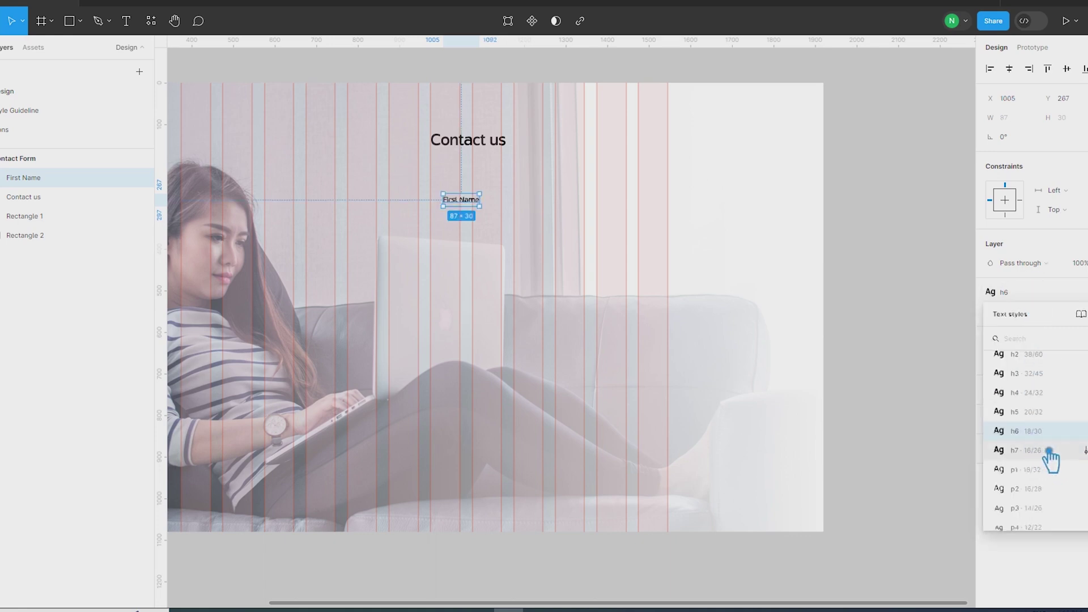
{"action": "left_click", "coordinate": [1055, 470]}
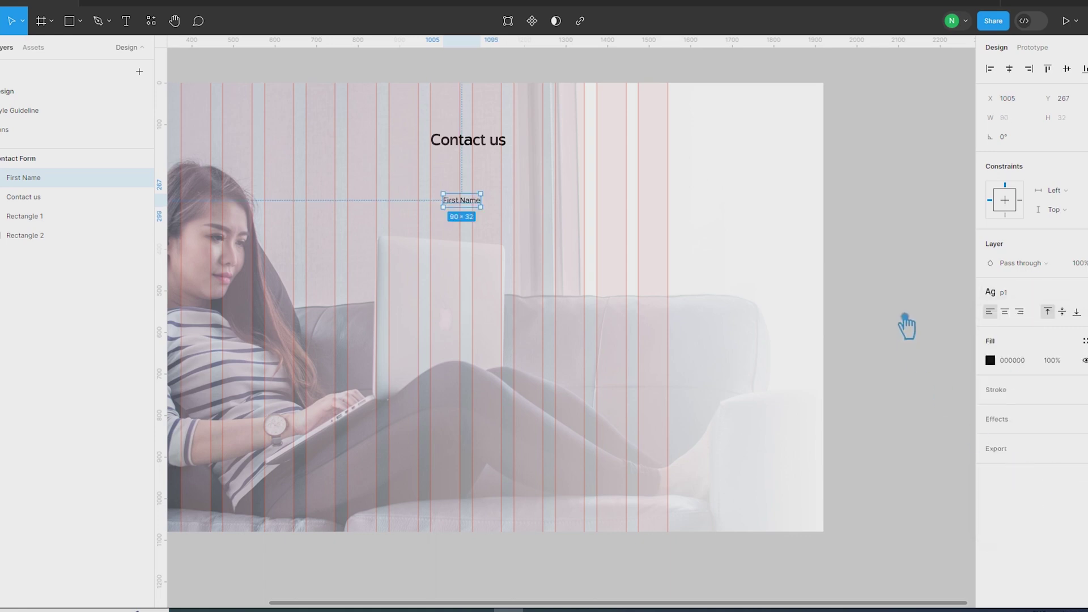
Widen the First Name text box to 210
{"action": "key", "text": "alt"}
{"action": "scroll", "coordinate": [513, 209], "scroll_direction": "up", "scroll_amount": 5}
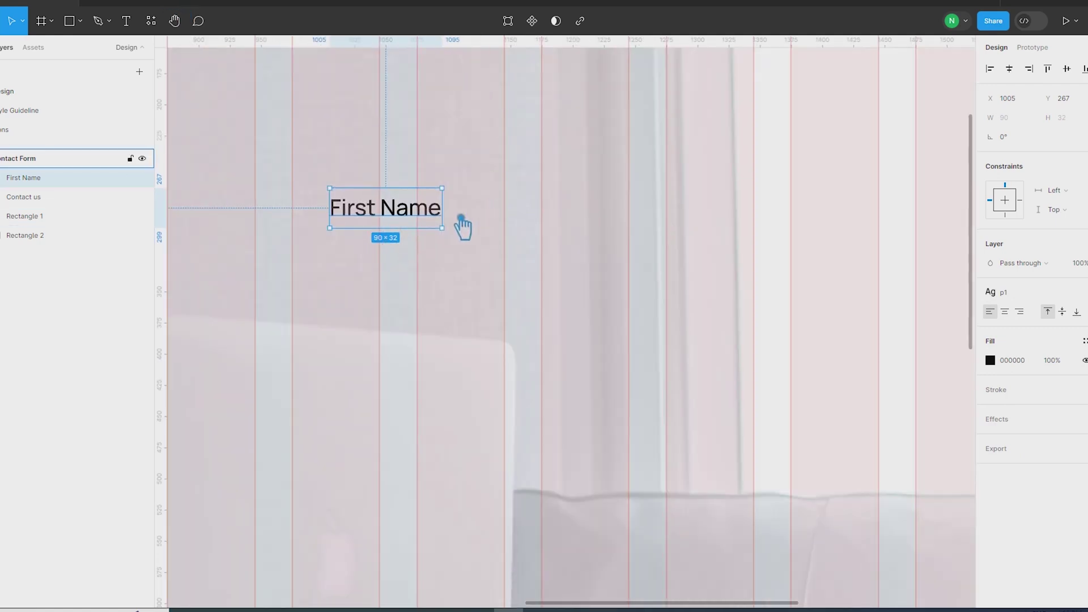
{"action": "left_click_drag", "start_coordinate": [451, 225], "coordinate": [608, 236]}
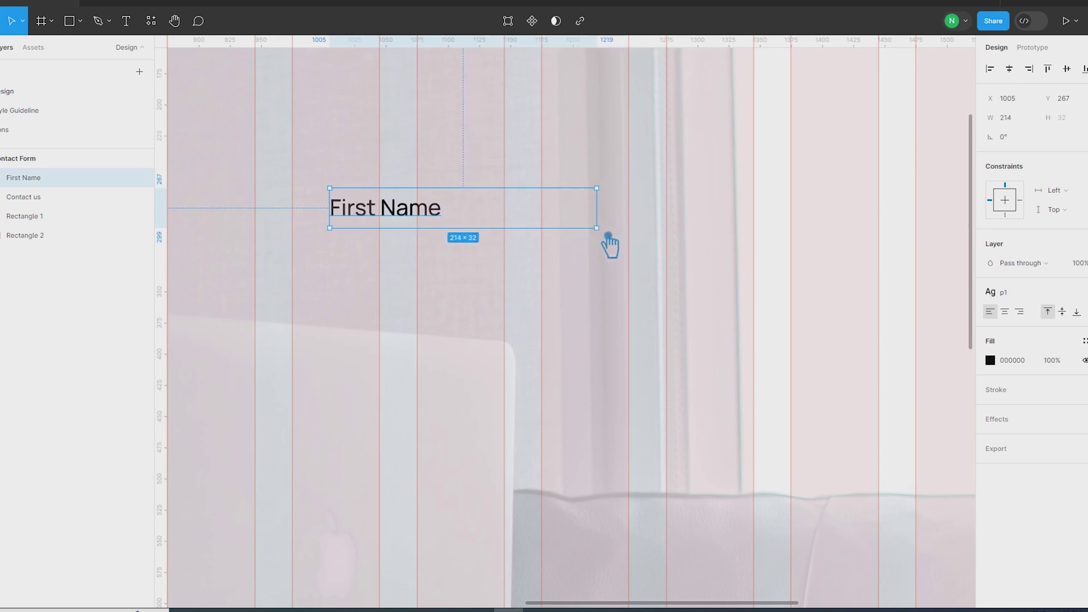
{"action": "key", "text": "alt"}
{"action": "left_click", "coordinate": [1037, 118]}
{"action": "type", "text": "-4"}
{"action": "key", "text": "Return"}
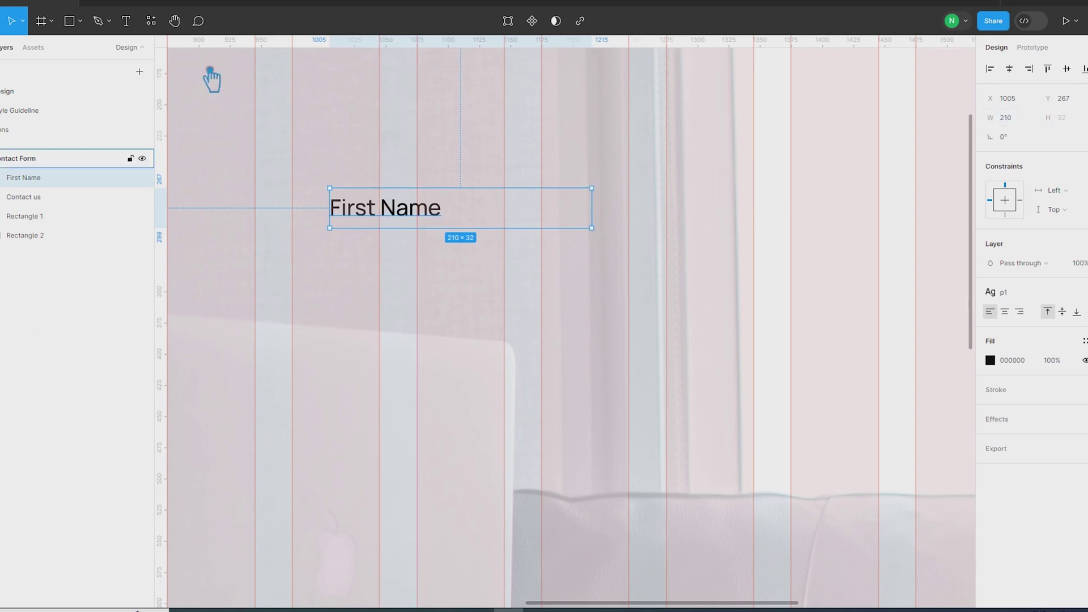
Wrap the First Name label in an auto layout frame with 30 horizontal and 10 vertical padding
{"action": "key", "text": "ctrl+g"}
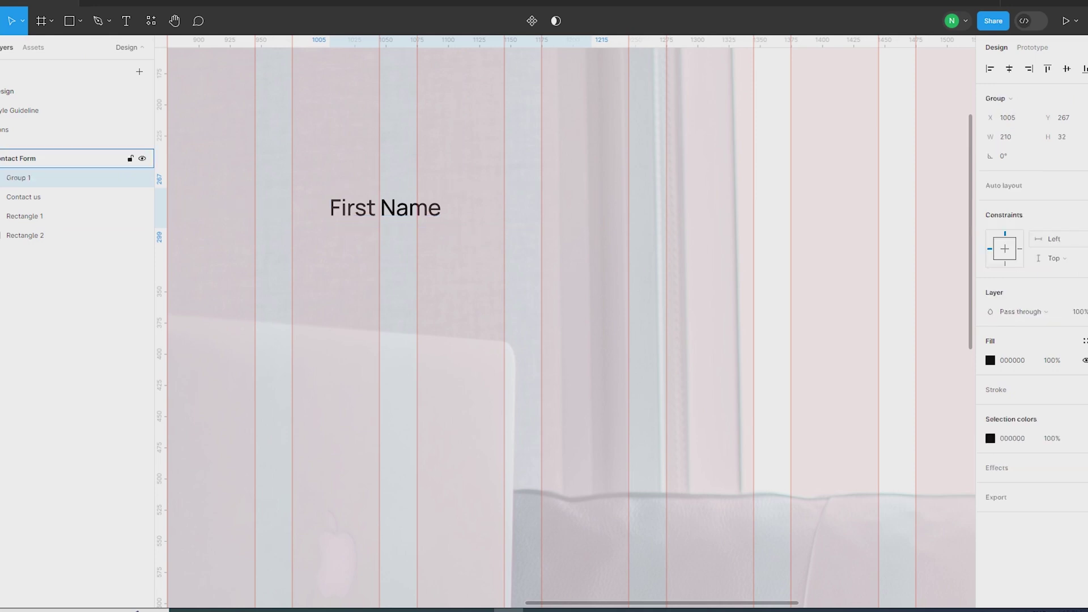
{"action": "key", "text": "shift+a"}
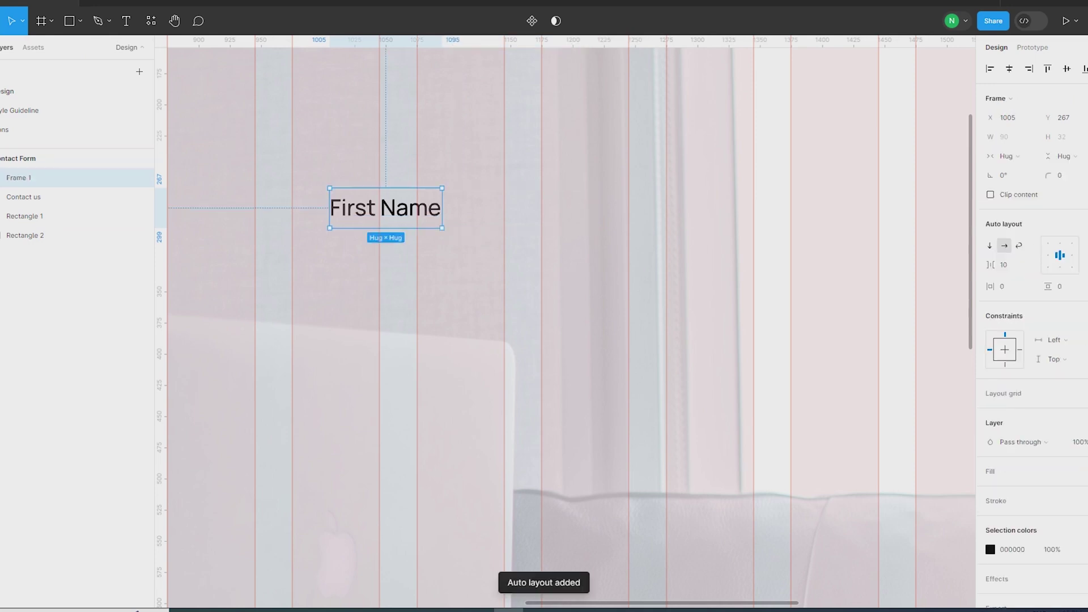
{"action": "left_click", "coordinate": [1079, 297]}
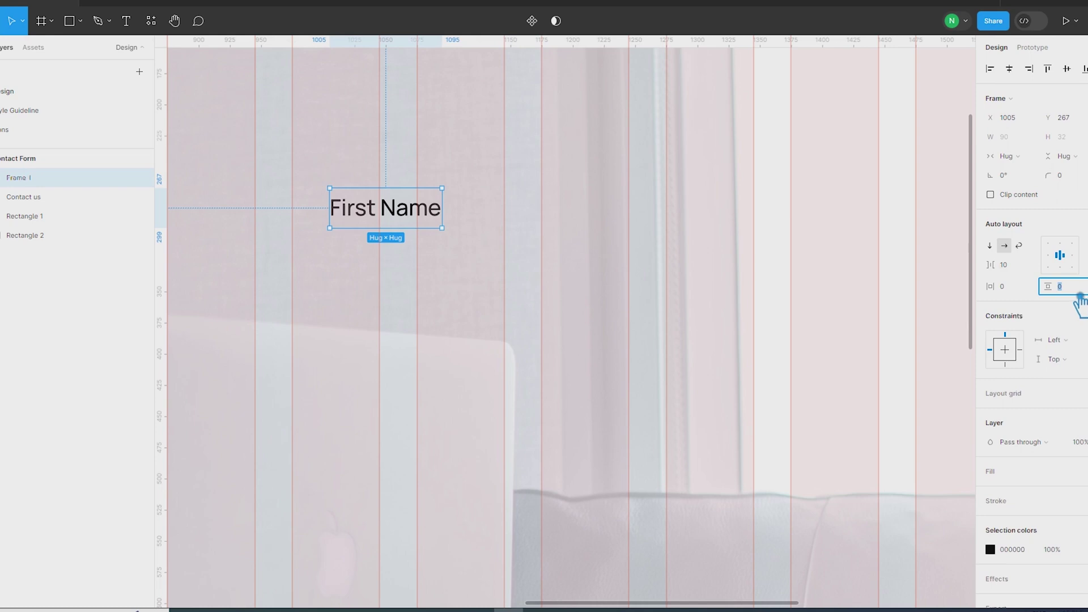
{"action": "type", "text": "10"}
{"action": "left_click", "coordinate": [1025, 292]}
{"action": "type", "text": "30"}
{"action": "key", "text": "Return"}
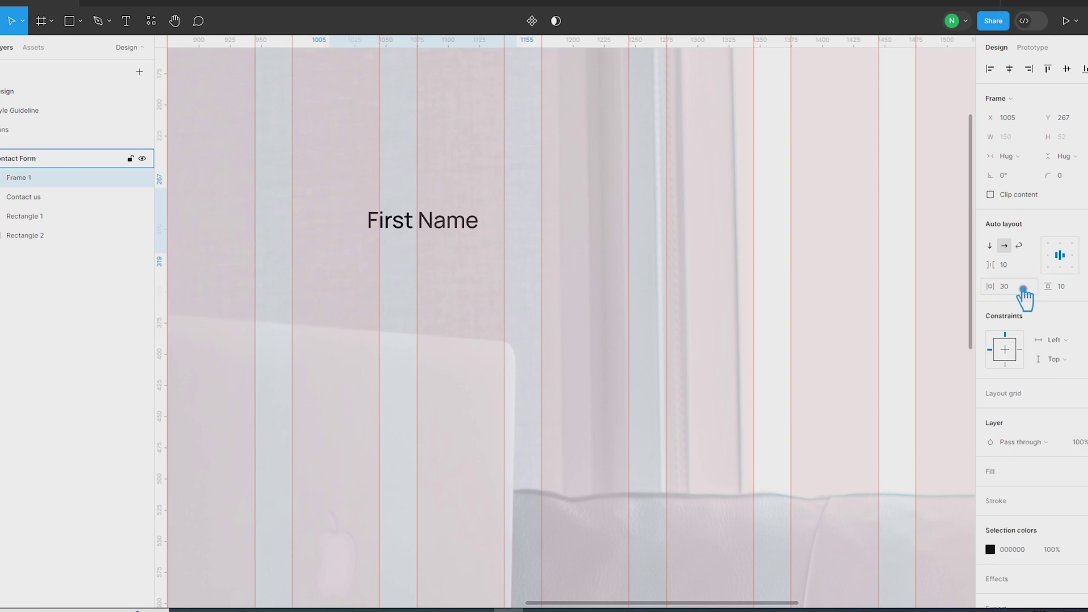
Stretch the First Name frame to a width of 270 starting at X 975 and left-align its label
{"action": "left_click_drag", "start_coordinate": [539, 221], "coordinate": [644, 240]}
{"action": "left_click_drag", "start_coordinate": [342, 233], "coordinate": [304, 237]}
{"action": "left_click", "coordinate": [1048, 256]}
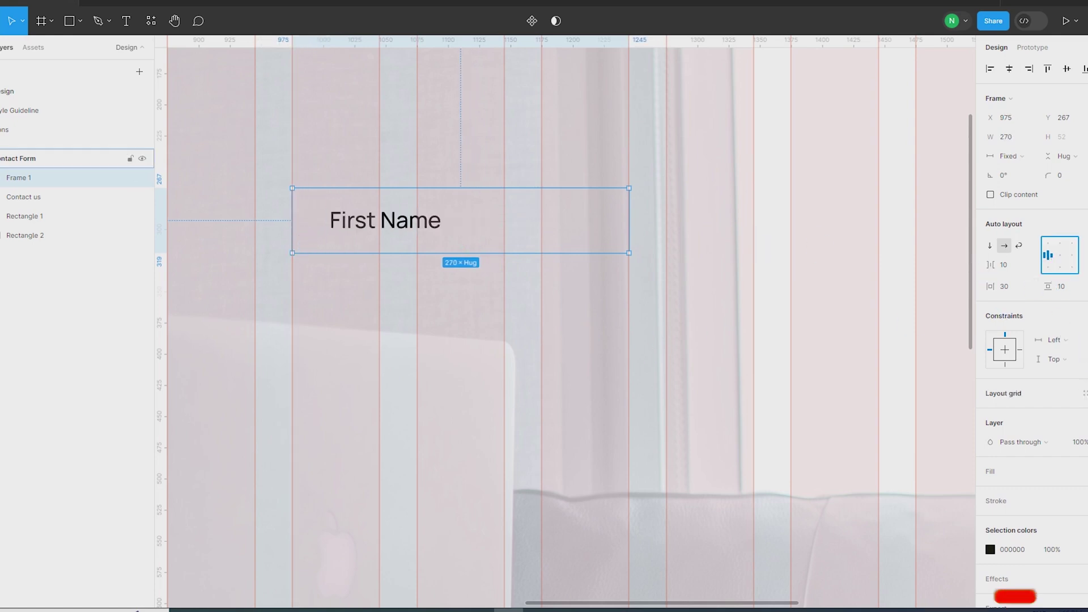
Give the First Name frame a white FFFFFF fill and round its corners to a radius of 8
{"action": "left_click", "coordinate": [1083, 471]}
{"action": "left_click", "coordinate": [1074, 176]}
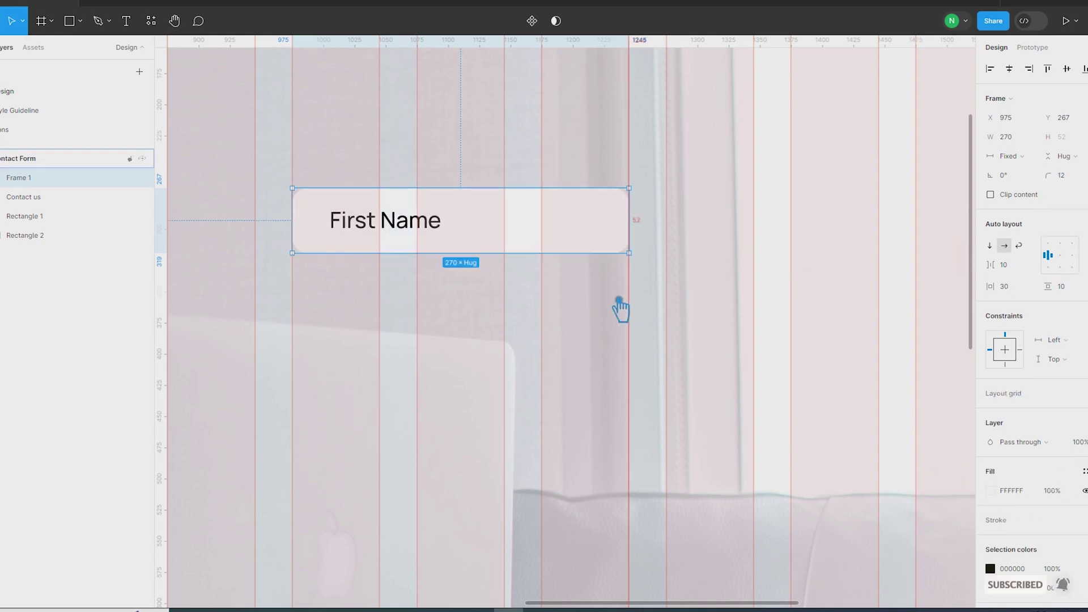
{"action": "key", "text": "Return"}
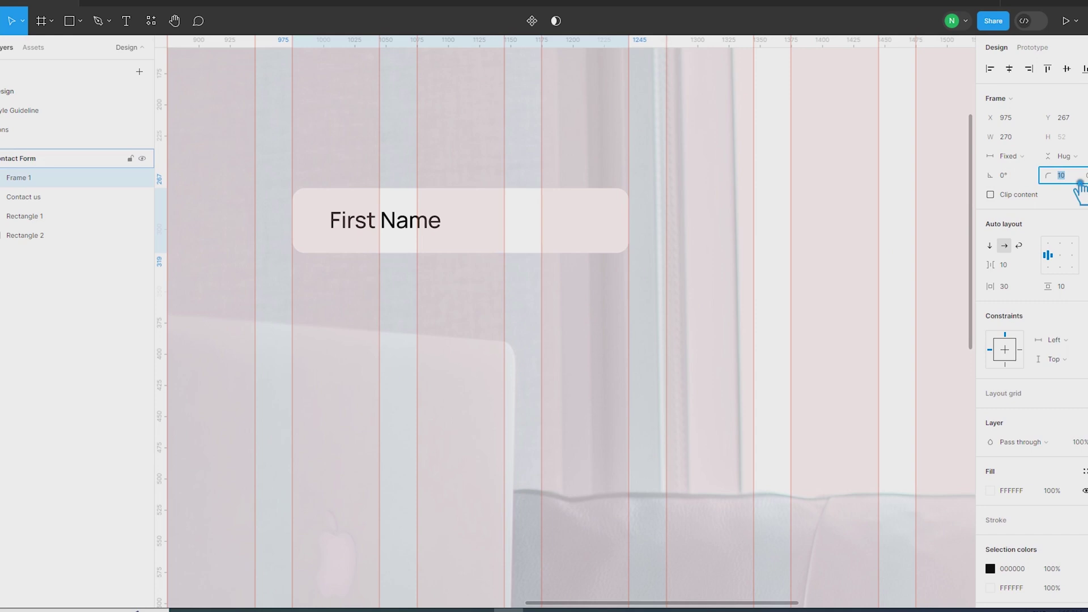
{"action": "left_click", "coordinate": [648, 304]}
{"action": "scroll", "coordinate": [649, 303], "scroll_direction": "down", "scroll_amount": 3}
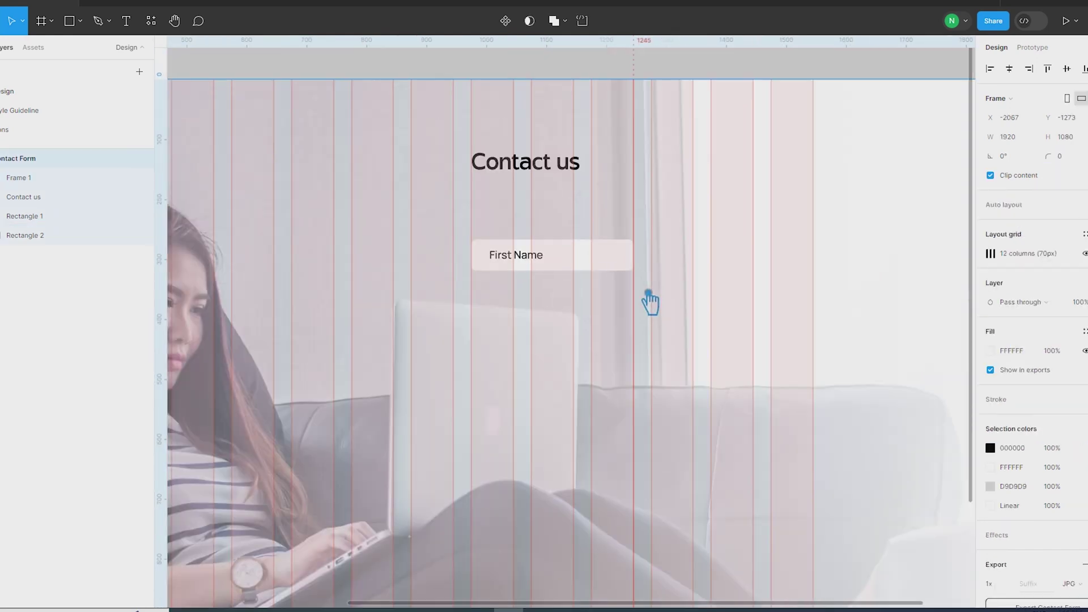
Apply the p3 text style to the First Name label and set its frame's vertical padding to 12
{"action": "left_click", "coordinate": [542, 256], "text": "ctrl"}
{"action": "left_click", "coordinate": [1053, 235]}
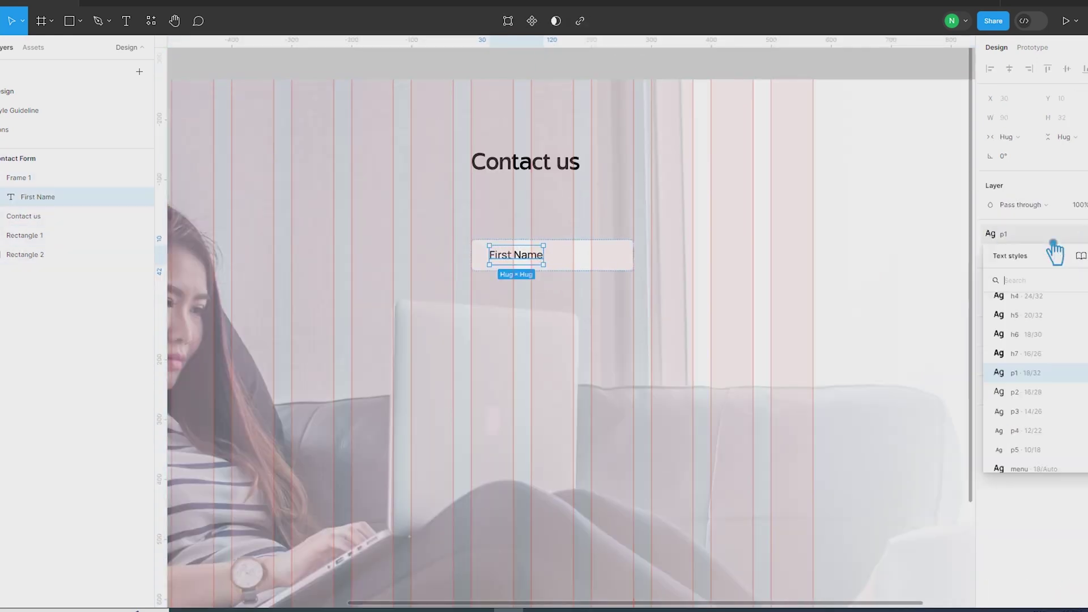
{"action": "left_click", "coordinate": [1060, 411]}
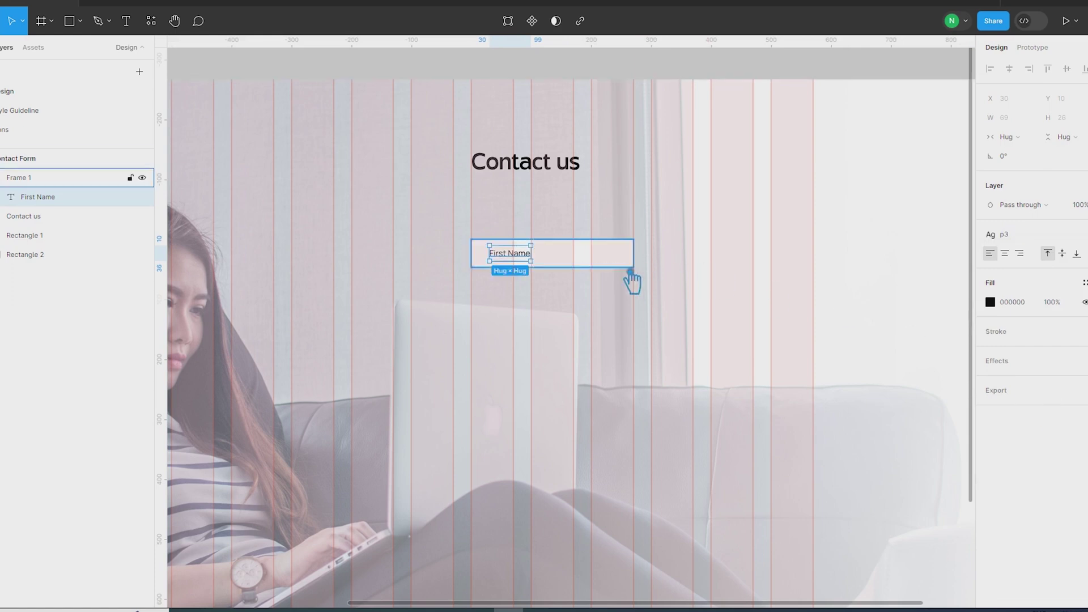
{"action": "left_click", "coordinate": [627, 264]}
{"action": "left_click", "coordinate": [1058, 287]}
{"action": "type", "text": "12"}
{"action": "key", "text": "Return"}
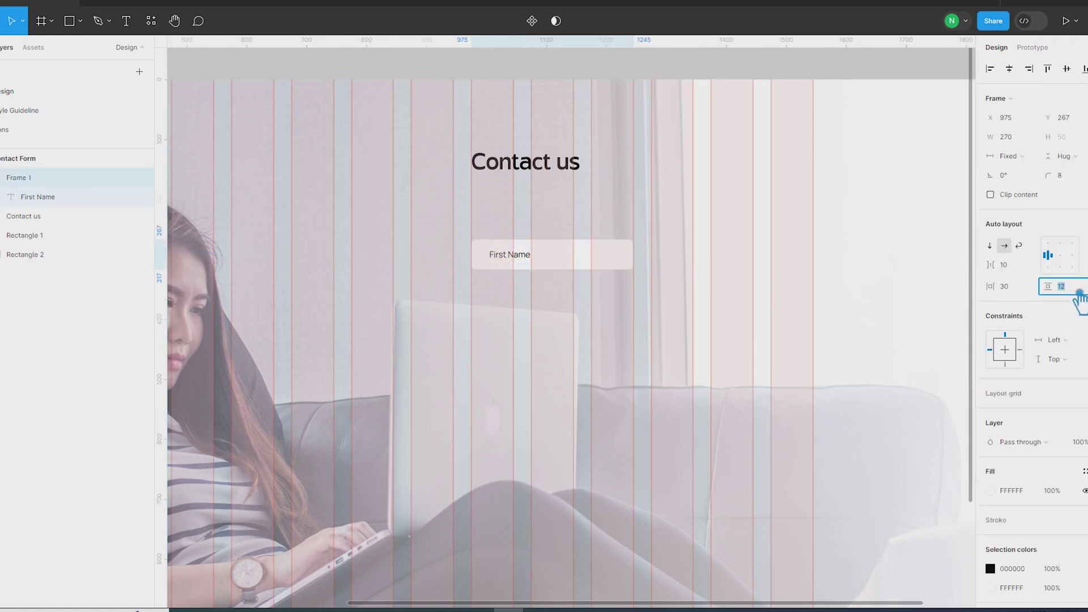
{"action": "left_click", "coordinate": [891, 312]}
Widen the First Name text box inside its frame to 210
{"action": "left_click", "coordinate": [565, 260]}
{"action": "left_click", "coordinate": [531, 265]}
{"action": "left_click", "coordinate": [532, 265]}
{"action": "left_click_drag", "start_coordinate": [574, 262], "coordinate": [629, 266]}
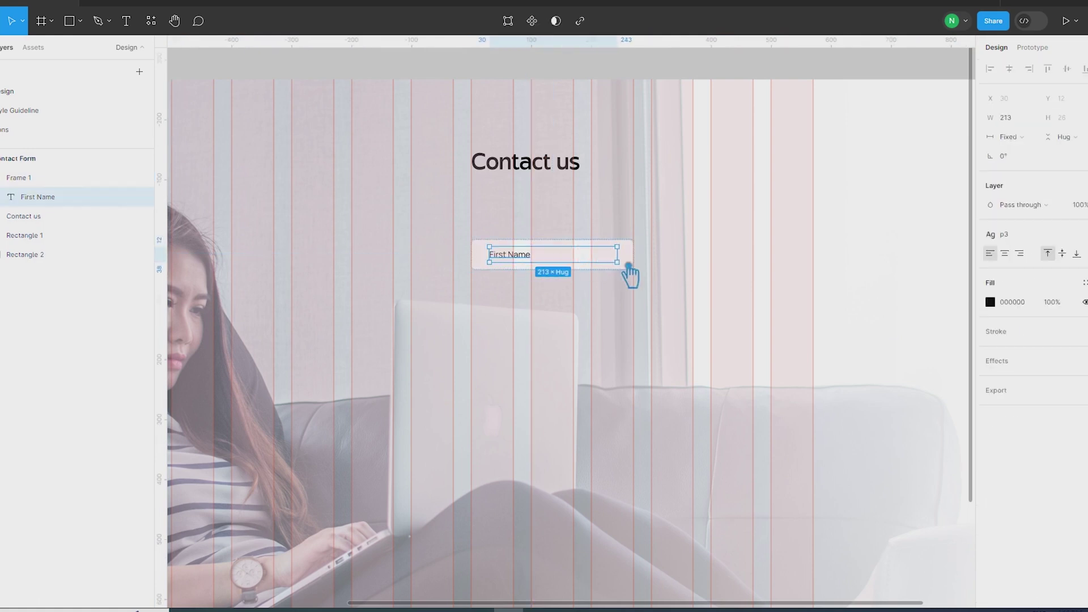
{"action": "scroll", "coordinate": [632, 274], "scroll_direction": "up", "scroll_amount": 10}
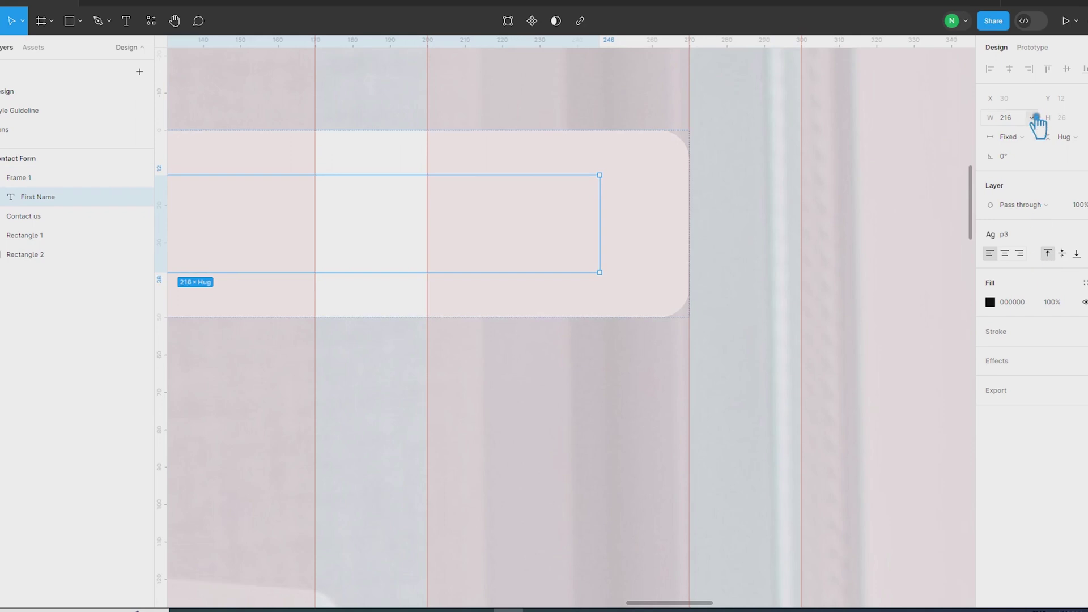
{"action": "key", "text": "Return"}
{"action": "scroll", "coordinate": [706, 247], "scroll_direction": "down", "scroll_amount": 6}
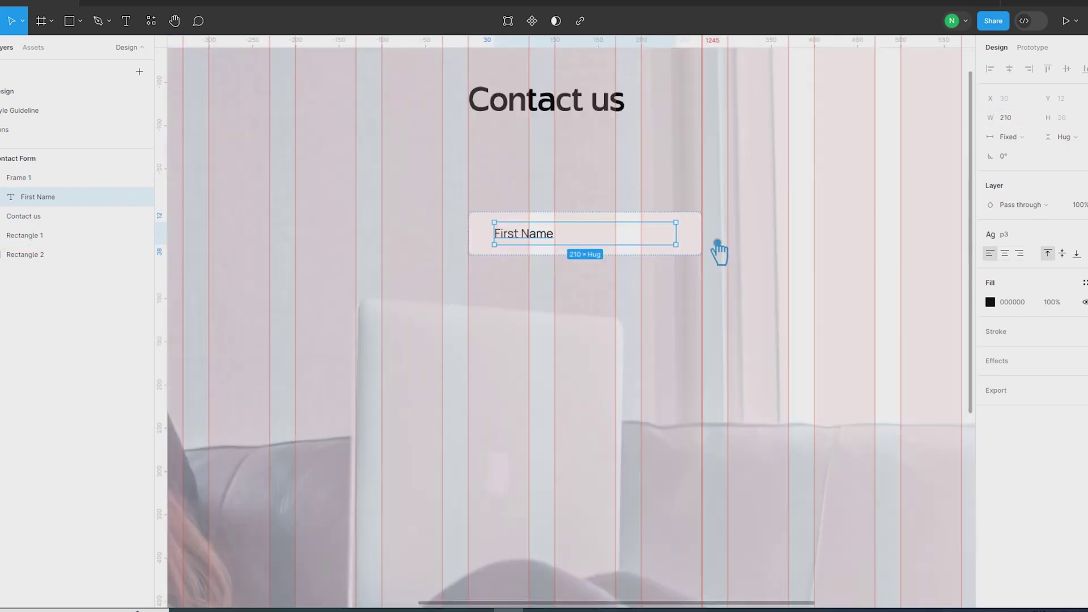
{"action": "scroll", "coordinate": [717, 243], "scroll_direction": "down", "scroll_amount": 5}
{"action": "left_click", "coordinate": [901, 394]}
{"action": "left_click", "coordinate": [833, 108]}
{"action": "scroll", "coordinate": [646, 264], "scroll_direction": "up", "scroll_amount": 5}
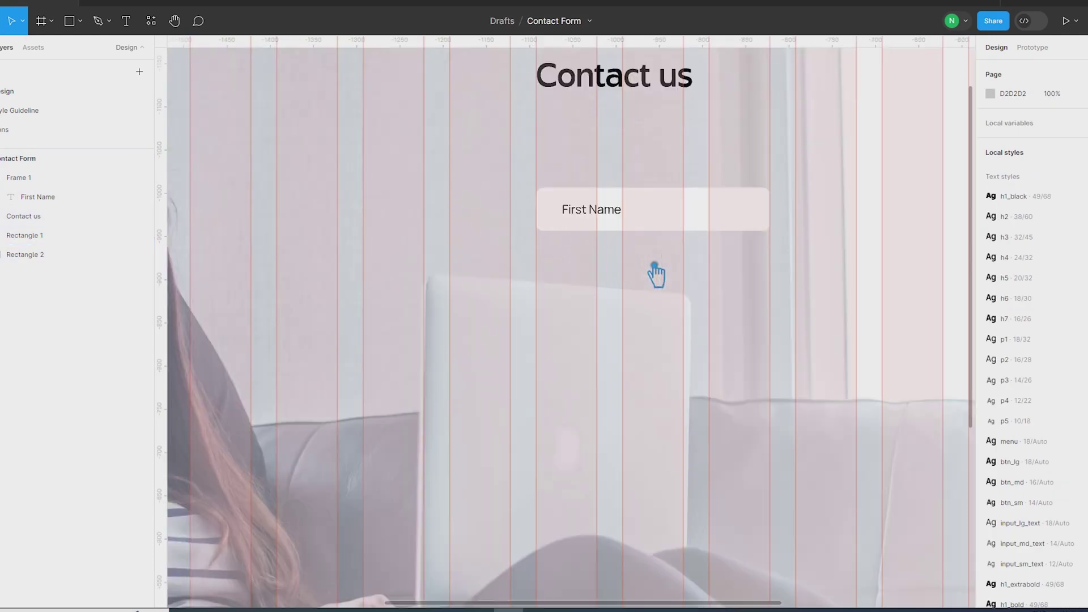
Duplicate the First Name field beside the original with a gap of 30 and wrap both in a horizontal auto layout
{"action": "left_click", "coordinate": [608, 229]}
{"action": "scroll", "coordinate": [408, 202], "scroll_direction": "down", "scroll_amount": 5}
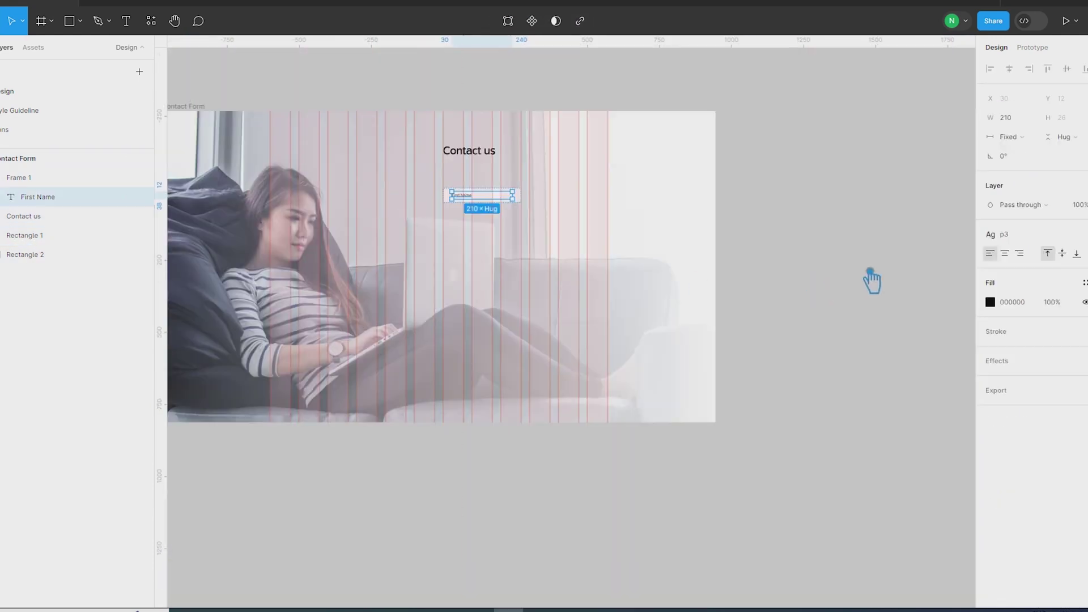
{"action": "left_click", "coordinate": [872, 280]}
{"action": "scroll", "coordinate": [526, 194], "scroll_direction": "up", "scroll_amount": 4}
{"action": "left_click", "coordinate": [430, 202]}
{"action": "left_click_drag", "start_coordinate": [430, 201], "coordinate": [612, 203]}
{"action": "left_click", "coordinate": [443, 210], "text": "shift"}
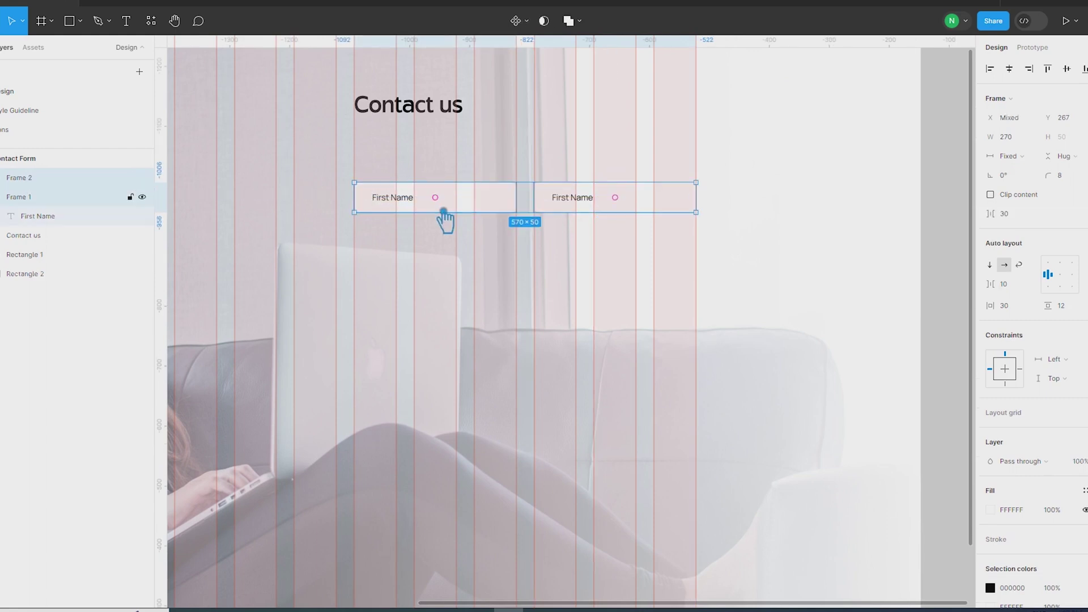
{"action": "left_click", "coordinate": [1080, 244]}
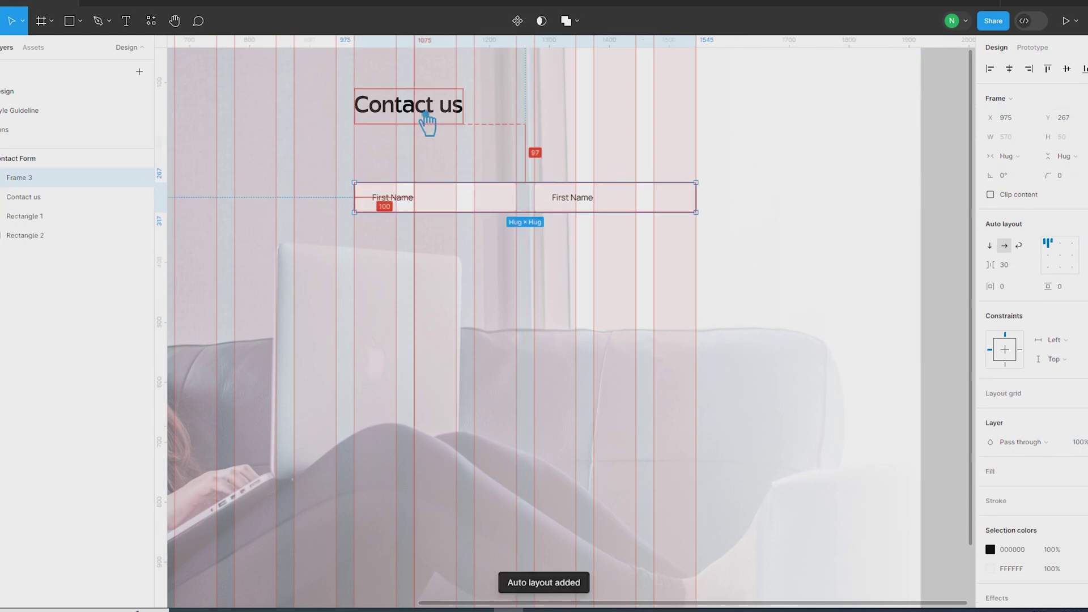
{"action": "left_click", "coordinate": [948, 191]}
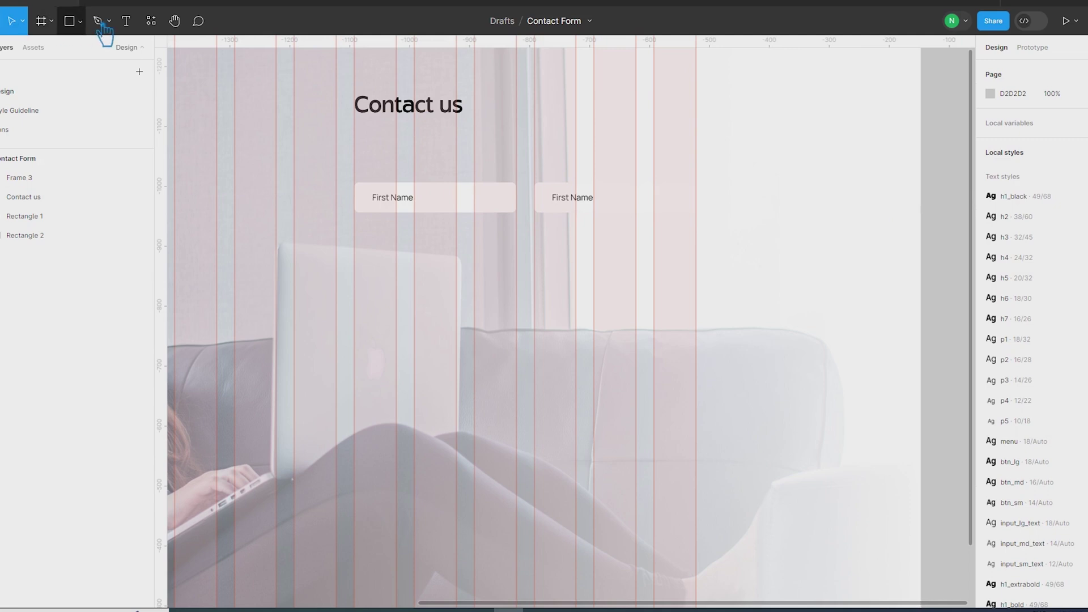
Add a 570 × 41 text box at X 975, Y 182 below the heading with the h6 style and placeholder text "Aszasa"
{"action": "left_click", "coordinate": [135, 28]}
{"action": "left_click_drag", "start_coordinate": [366, 137], "coordinate": [685, 154]}
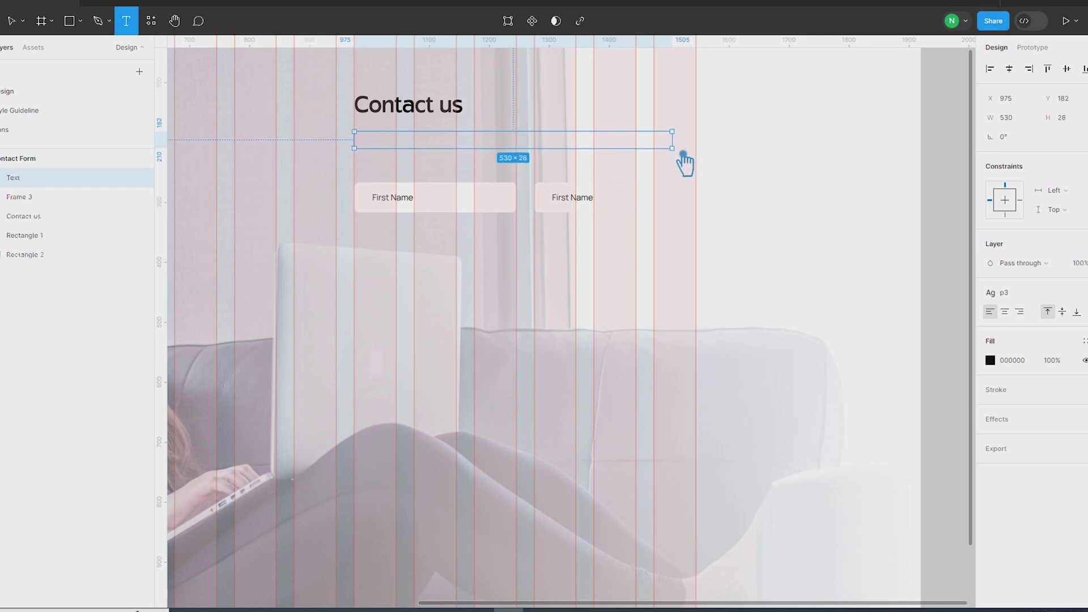
{"action": "left_click_drag", "start_coordinate": [683, 154], "coordinate": [708, 163]}
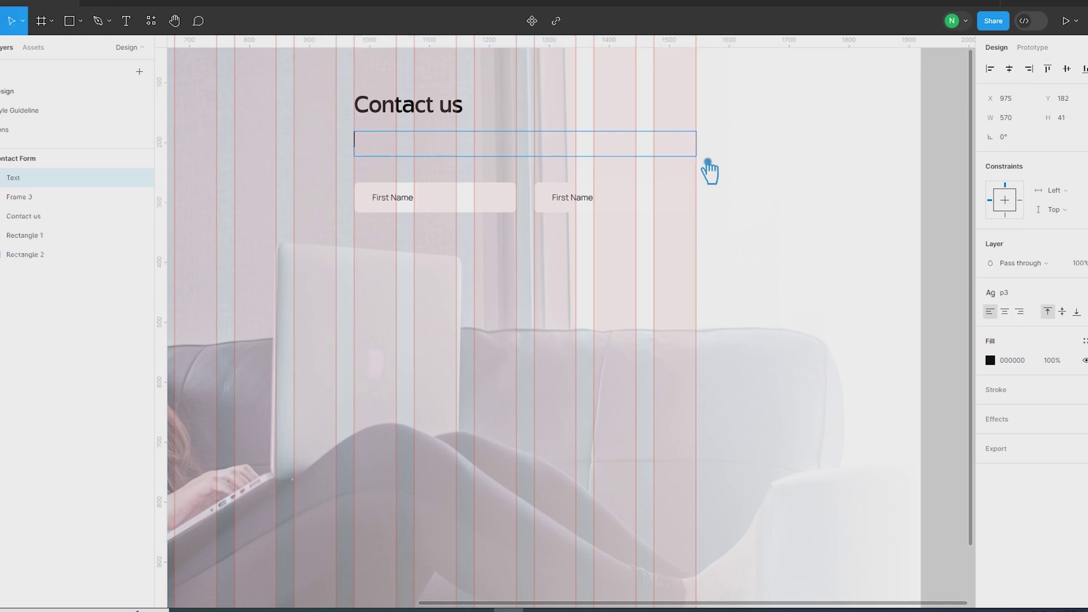
{"action": "left_click", "coordinate": [1006, 293]}
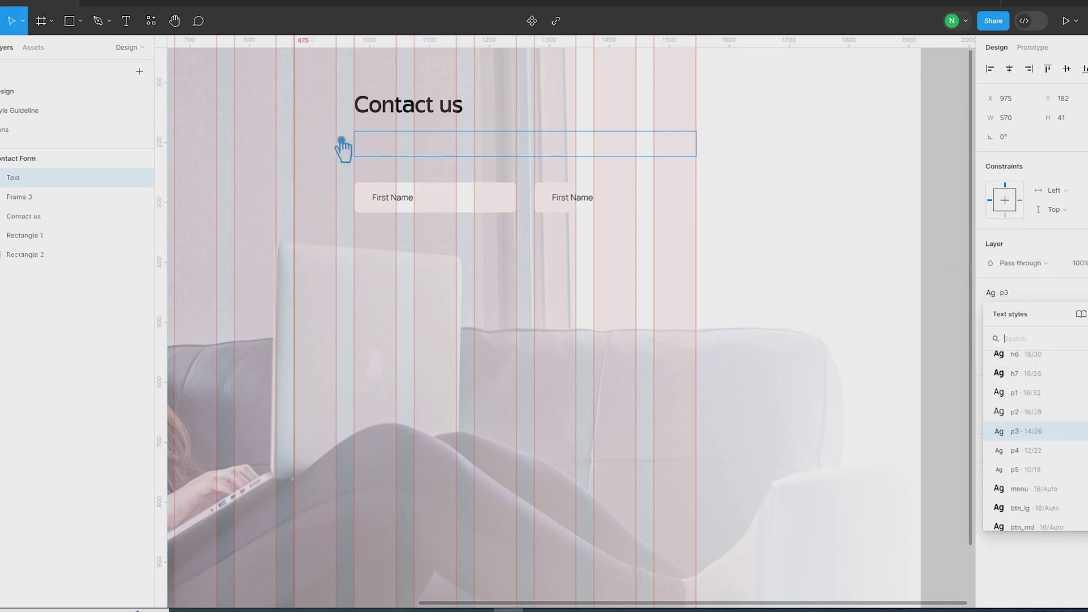
{"action": "left_click", "coordinate": [1061, 377]}
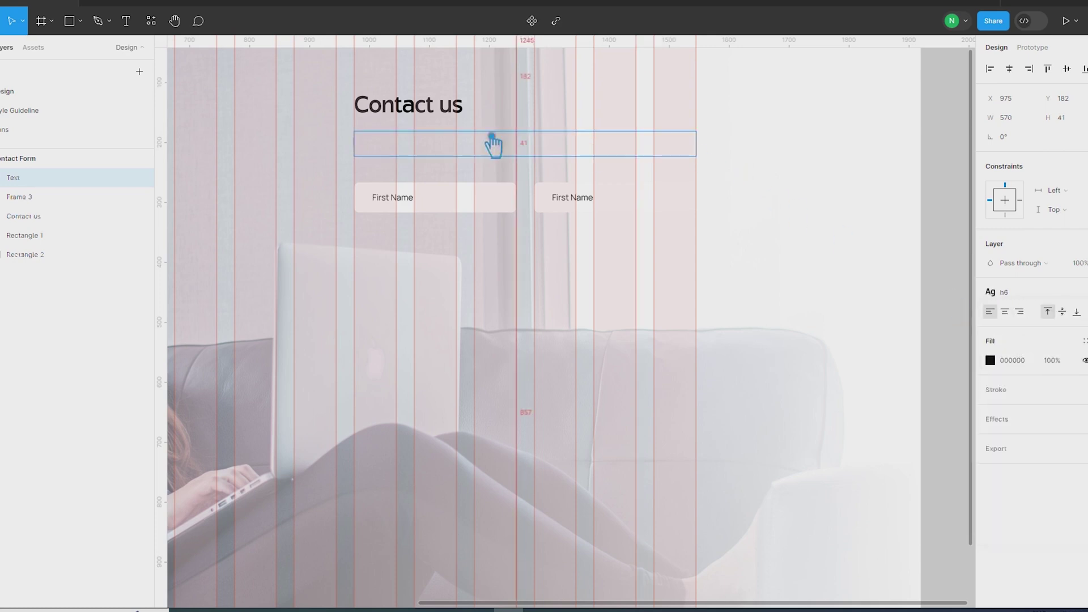
{"action": "type", "text": "Aszasa"}
{"action": "key", "text": "Escape"}
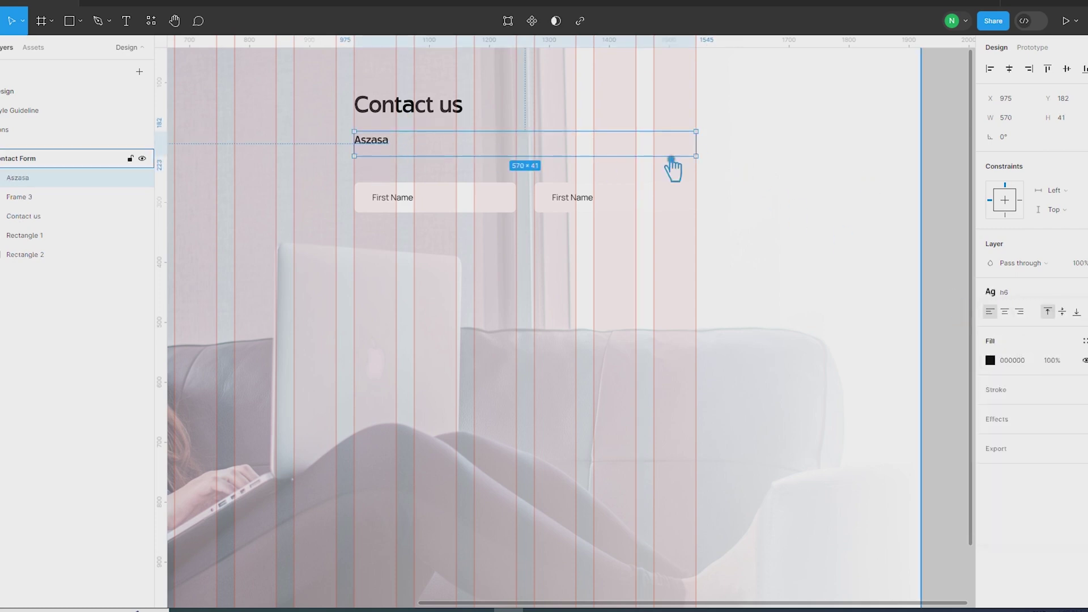
Apply the p1 style to the placeholder and replace it with "Fill up the form and our team member will get back to you within 12 Hours"
{"action": "left_click", "coordinate": [1020, 299]}
{"action": "left_click", "coordinate": [1049, 469]}
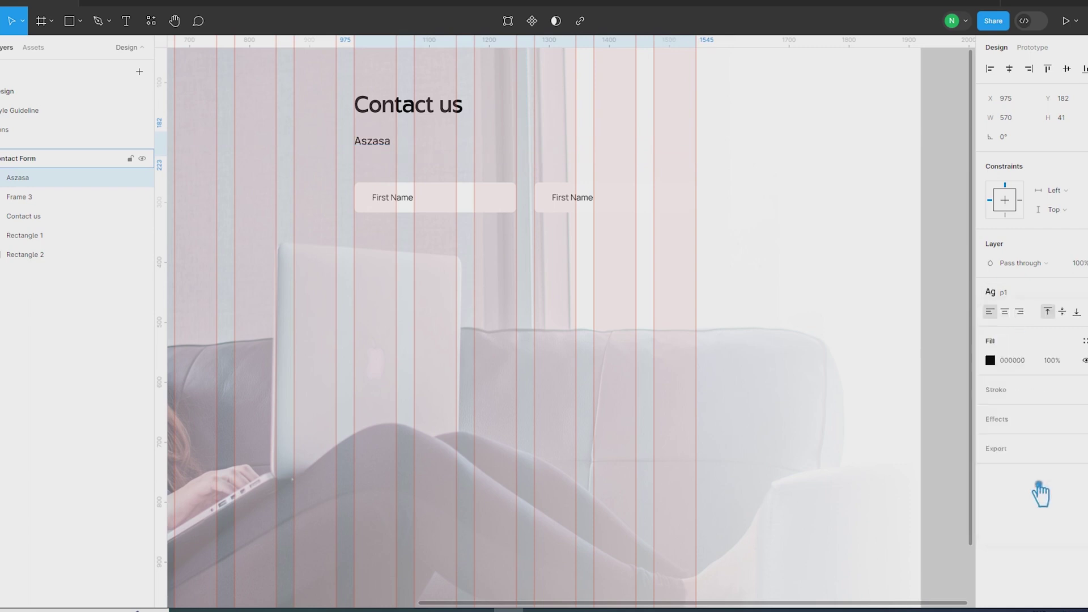
{"action": "left_click", "coordinate": [382, 150]}
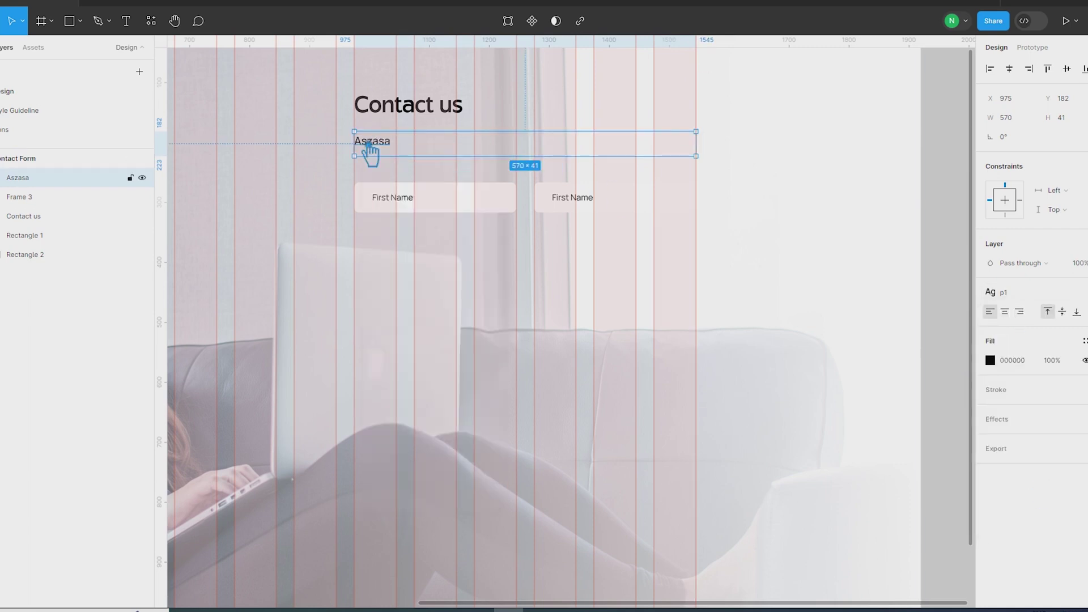
{"action": "double_click", "coordinate": [369, 145]}
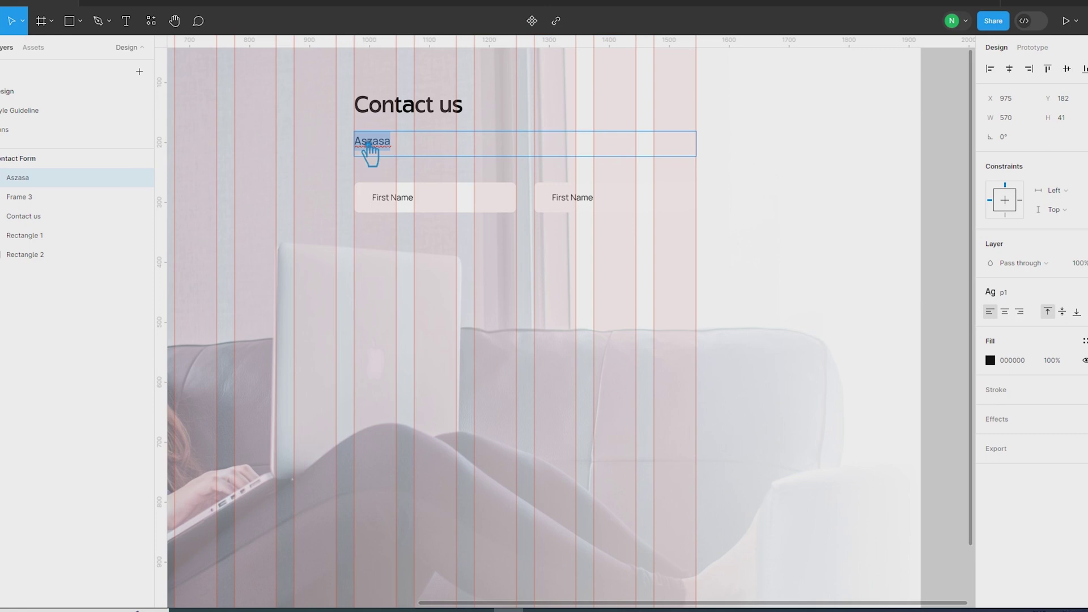
{"action": "type", "text": "Fi"}
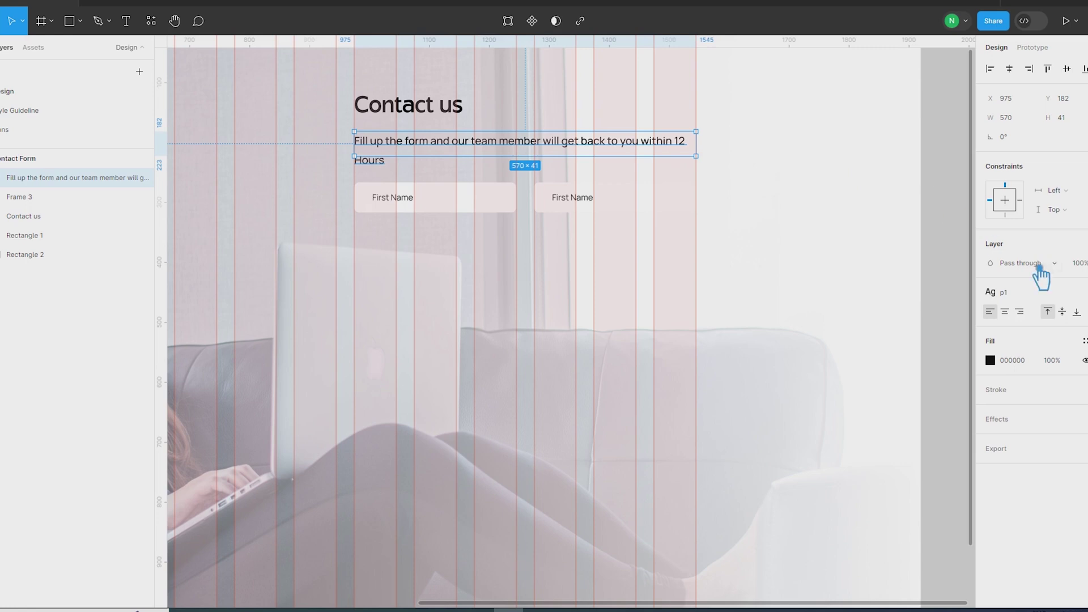
Apply the p2 text style to the description line and set its resizing to auto height
{"action": "left_click", "coordinate": [1057, 304]}
{"action": "left_click", "coordinate": [1042, 452]}
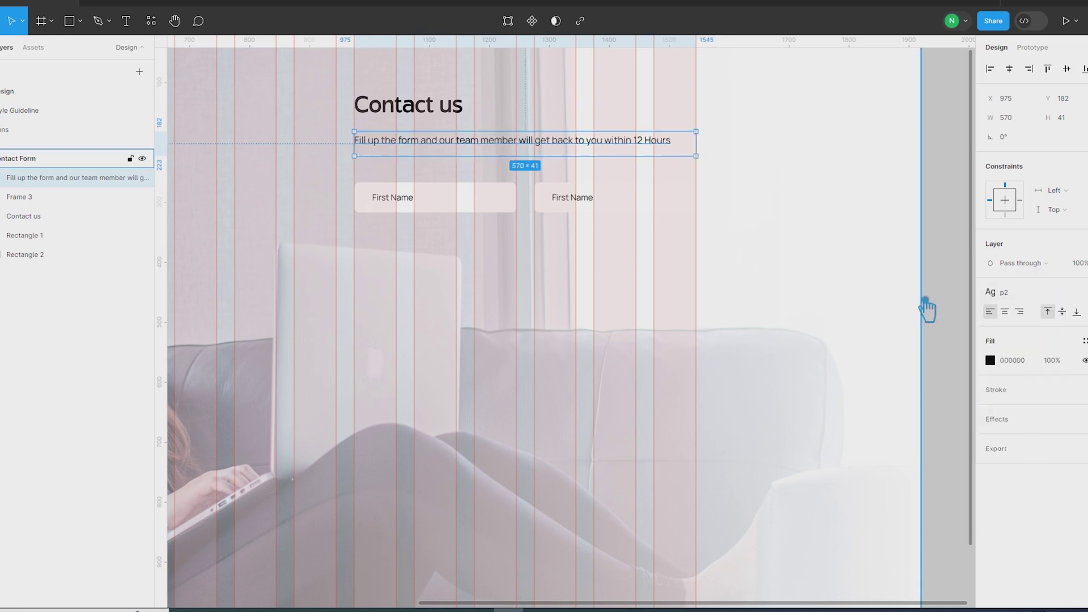
{"action": "left_click", "coordinate": [1087, 312]}
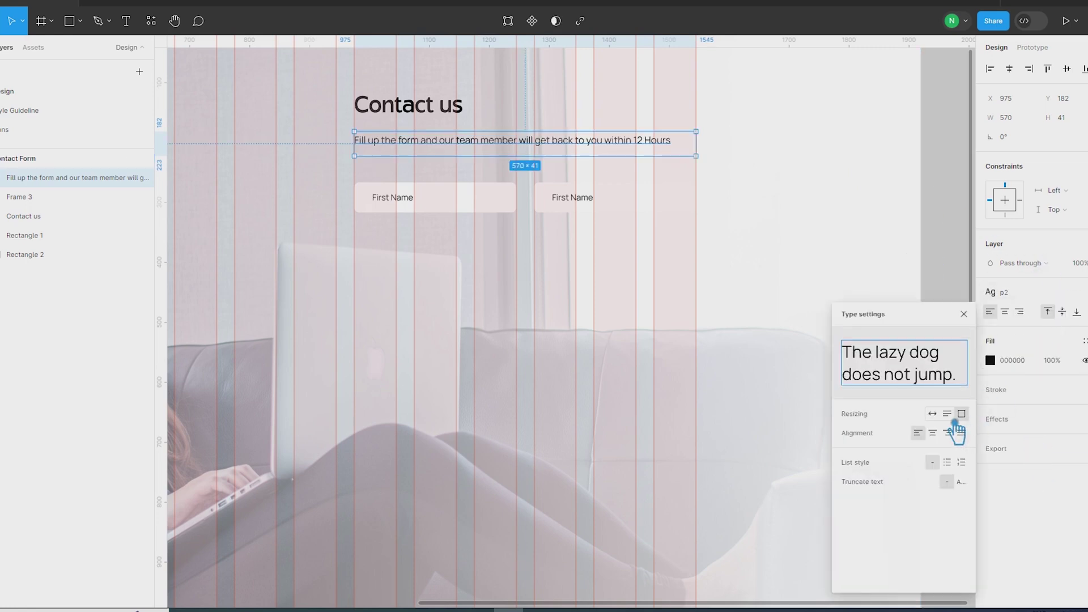
{"action": "left_click", "coordinate": [947, 413]}
{"action": "left_click", "coordinate": [952, 202]}
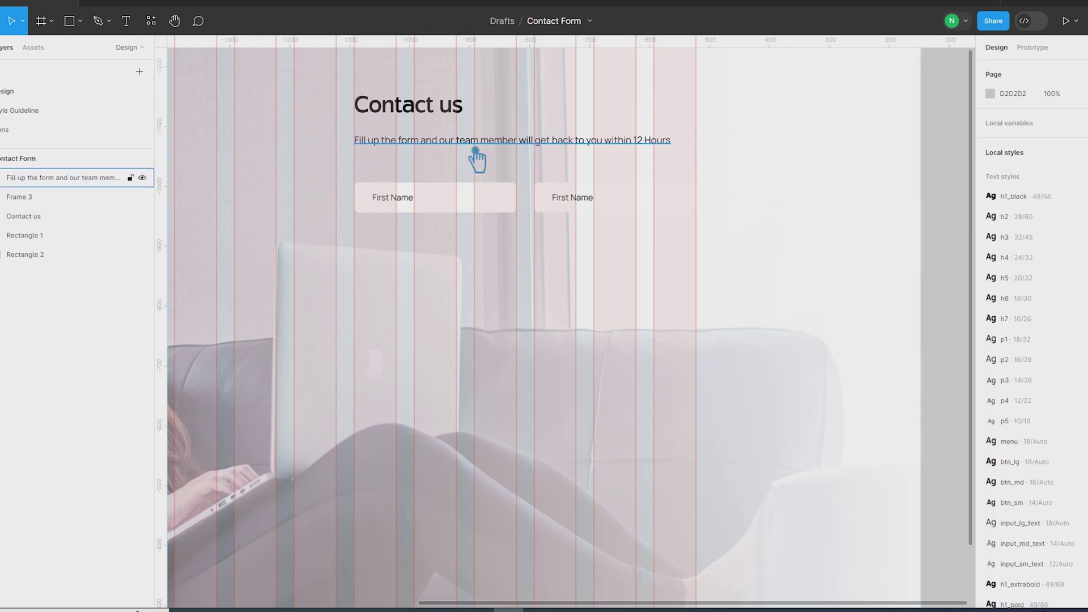
{"action": "left_click", "coordinate": [495, 146]}
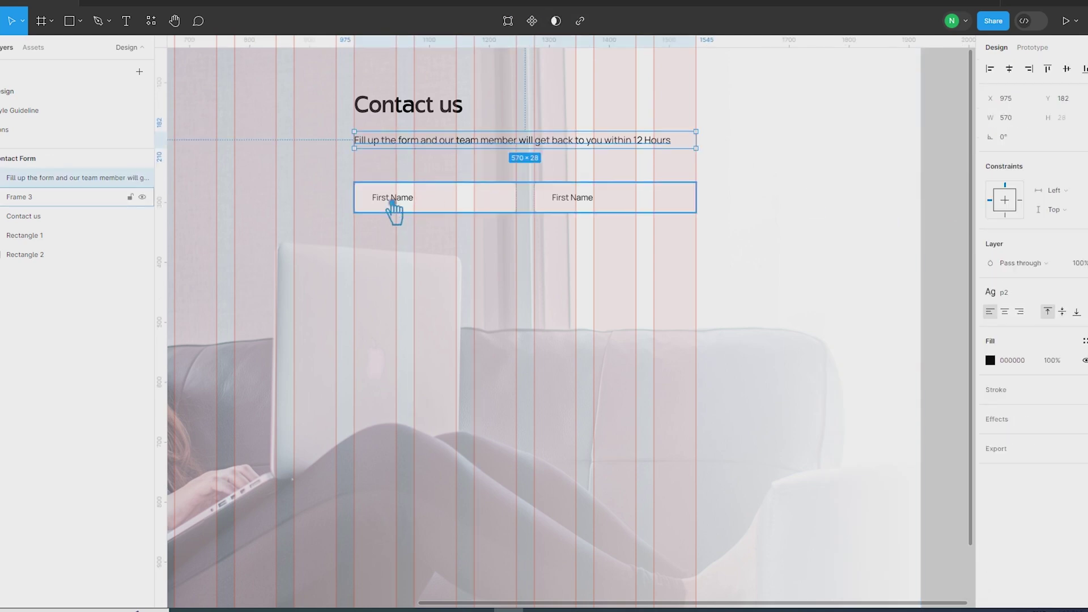
Apply the p2 text style to the labels in both First Name fields
{"action": "left_click", "coordinate": [392, 202]}
{"action": "double_click", "coordinate": [393, 202]}
{"action": "left_click", "coordinate": [577, 205], "text": "shift"}
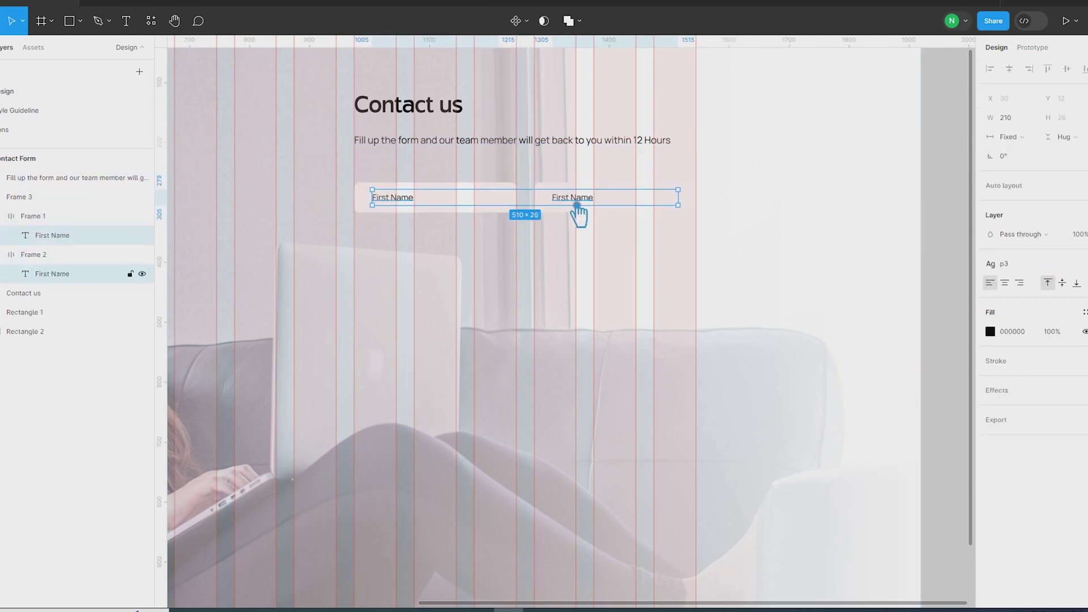
{"action": "left_click", "coordinate": [1002, 265]}
{"action": "left_click", "coordinate": [1056, 396]}
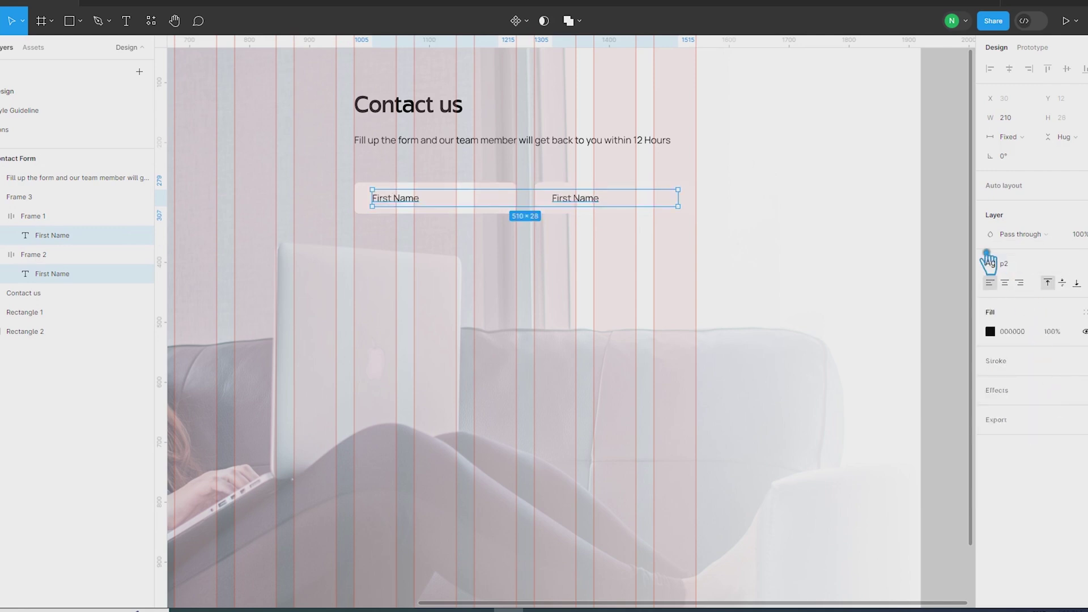
{"action": "left_click", "coordinate": [907, 244]}
{"action": "left_click", "coordinate": [417, 204], "text": "ctrl"}
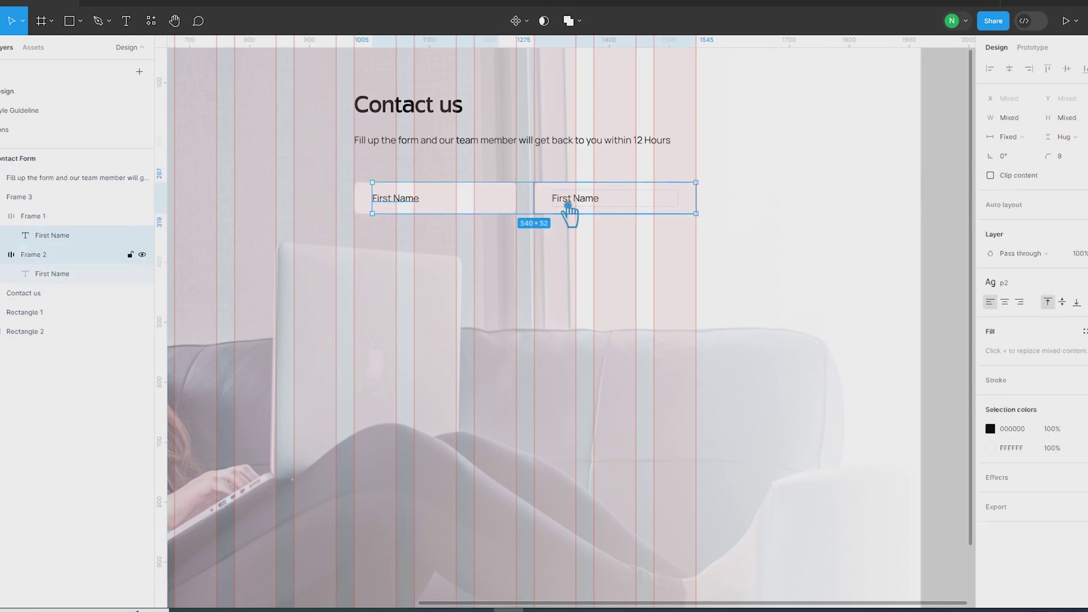
{"action": "left_click", "coordinate": [925, 226]}
Set the vertical spacing between the description line and the row of input fields to 30
{"action": "left_click", "coordinate": [510, 181]}
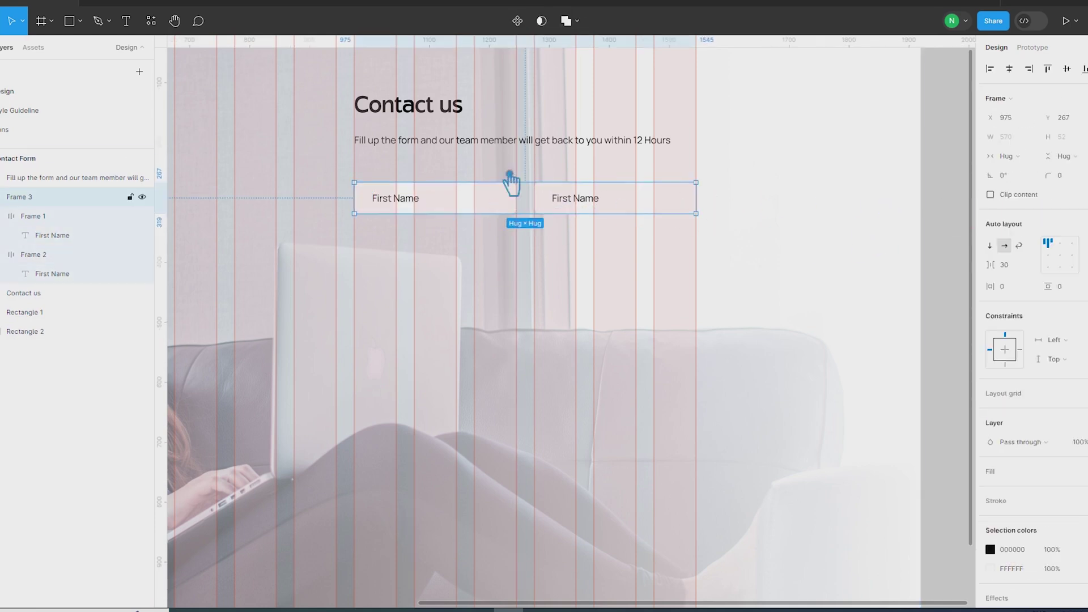
{"action": "left_click", "coordinate": [517, 143], "text": "shift"}
{"action": "left_click", "coordinate": [1027, 195]}
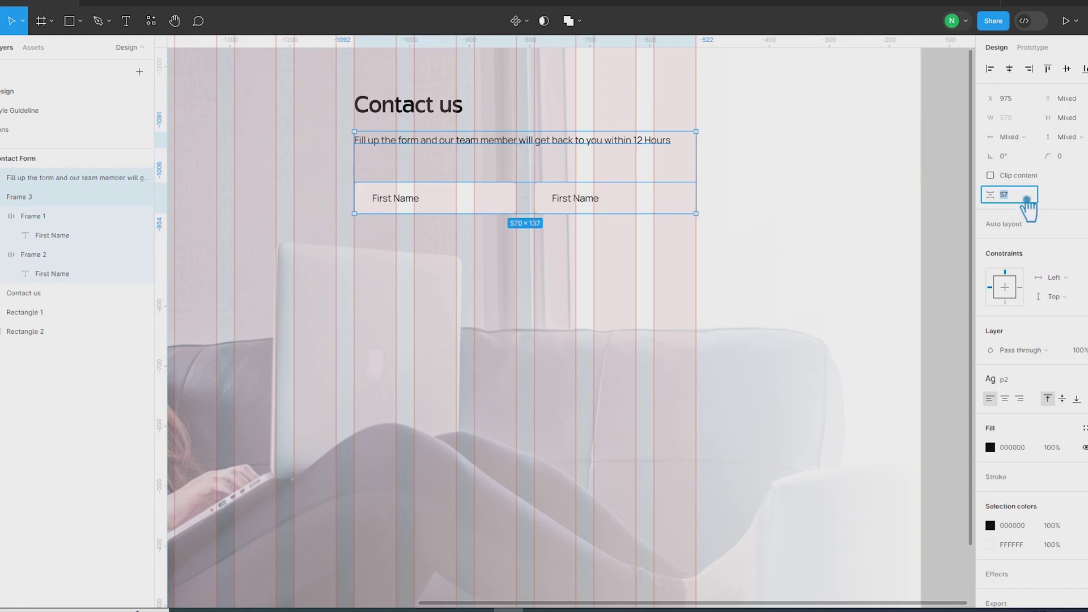
{"action": "type", "text": "30"}
{"action": "key", "text": "Return"}
{"action": "left_click", "coordinate": [958, 203]}
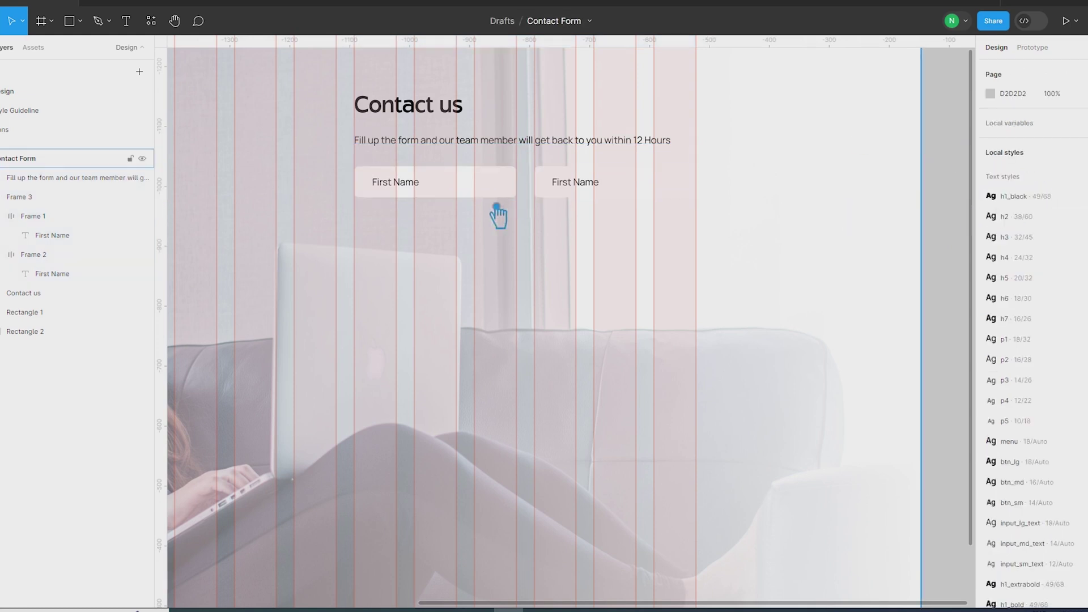
Change the label of the second input field from First Name to "Last Name"
{"action": "double_click", "coordinate": [573, 195]}
{"action": "double_click", "coordinate": [577, 194]}
{"action": "type", "text": "La"}
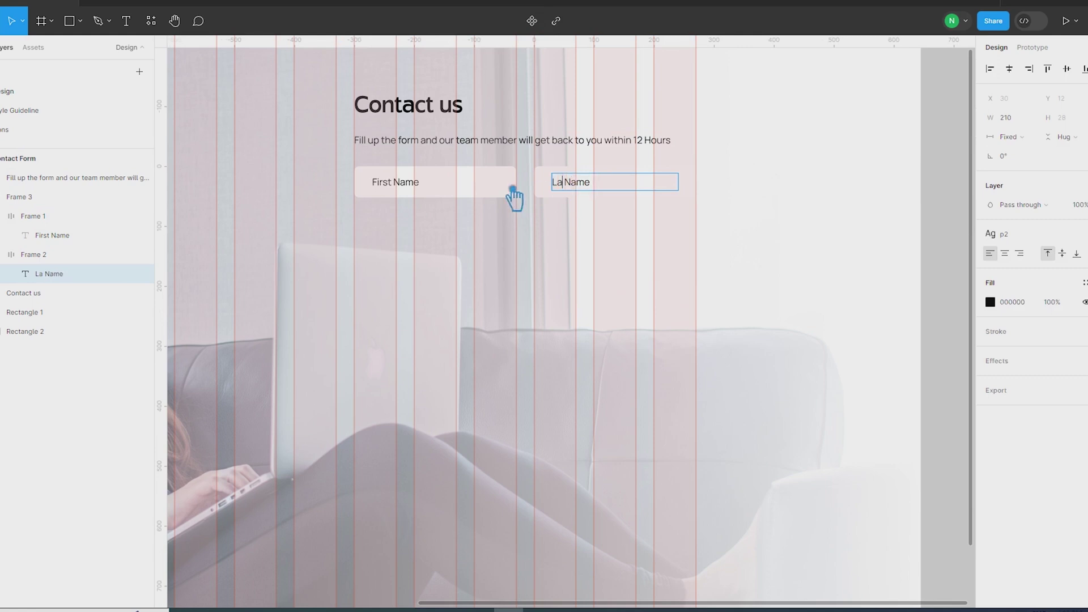
{"action": "left_click", "coordinate": [964, 216]}
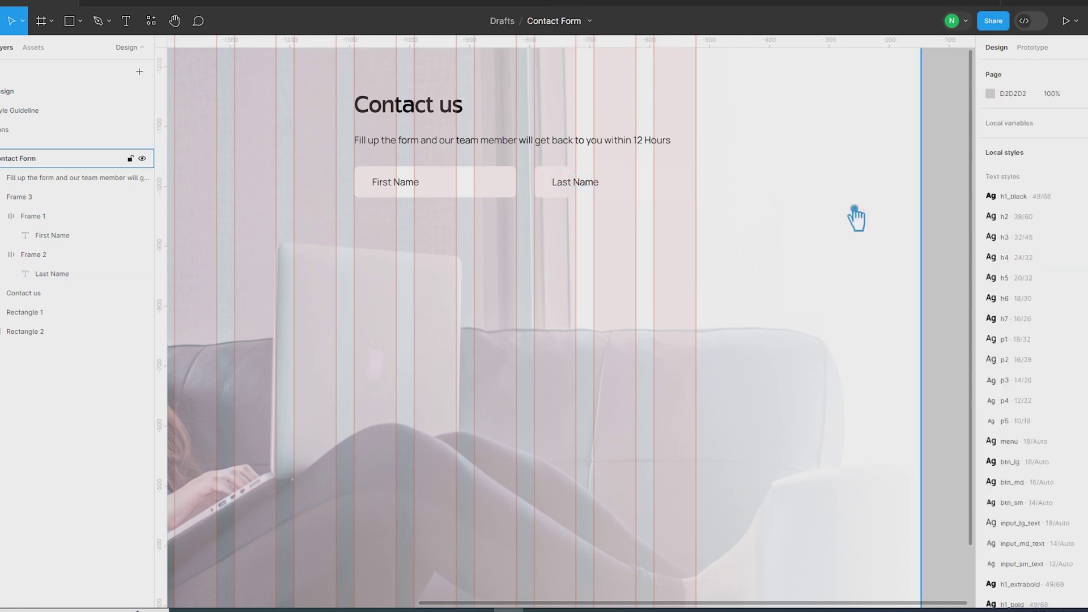
Add an inside stroke in blue 2C50D0 at 40% opacity to both the First Name and Last Name fields
{"action": "left_click", "coordinate": [549, 194]}
{"action": "left_click", "coordinate": [474, 197], "text": "shift"}
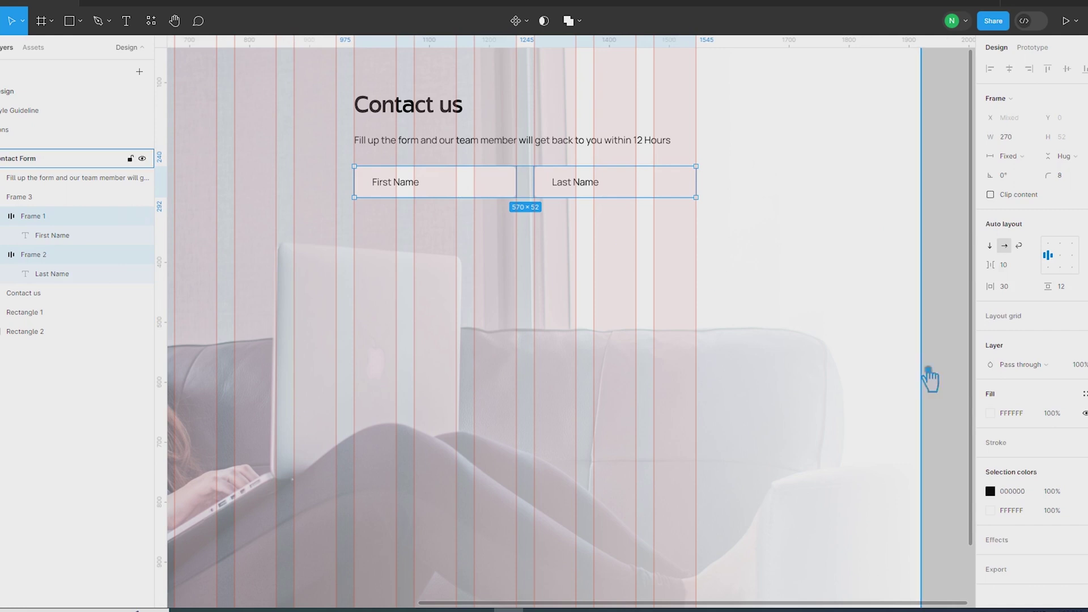
{"action": "left_click", "coordinate": [1084, 442]}
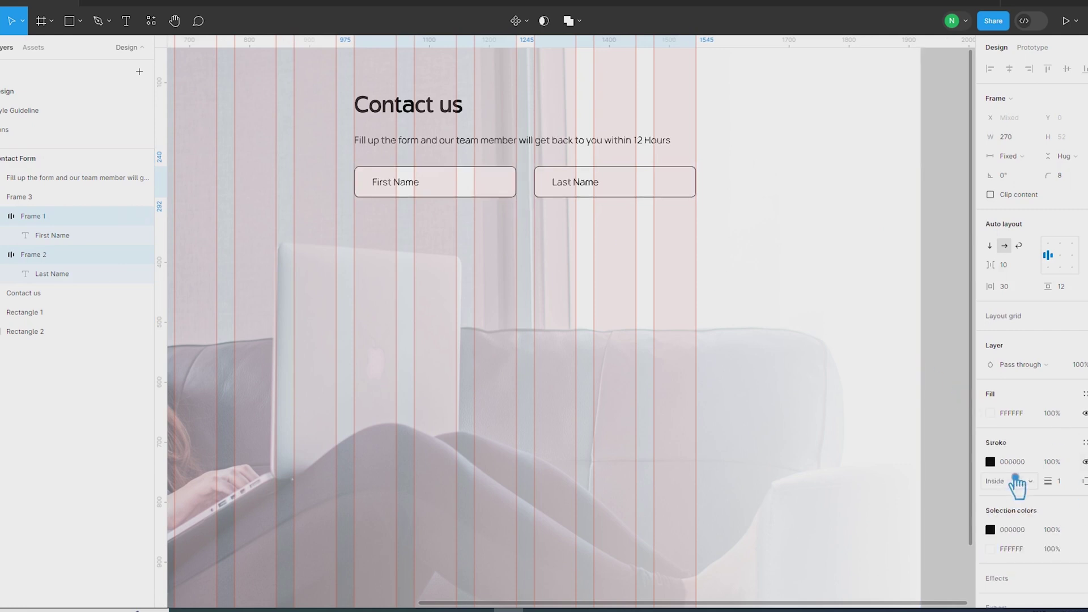
{"action": "left_click", "coordinate": [990, 461]}
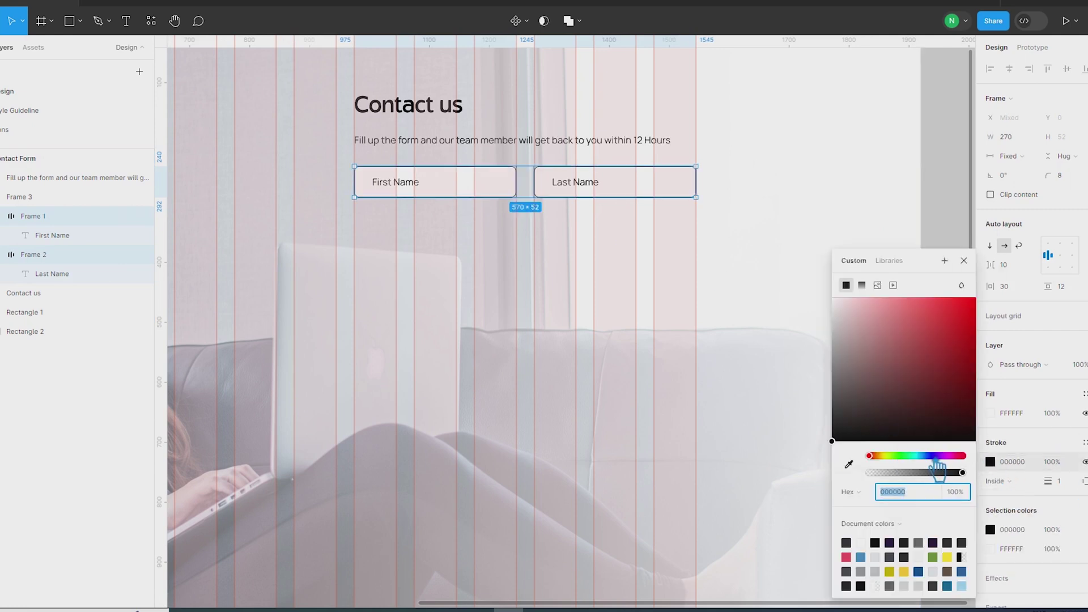
{"action": "left_click_drag", "start_coordinate": [868, 456], "coordinate": [928, 455]}
{"action": "left_click", "coordinate": [945, 324]}
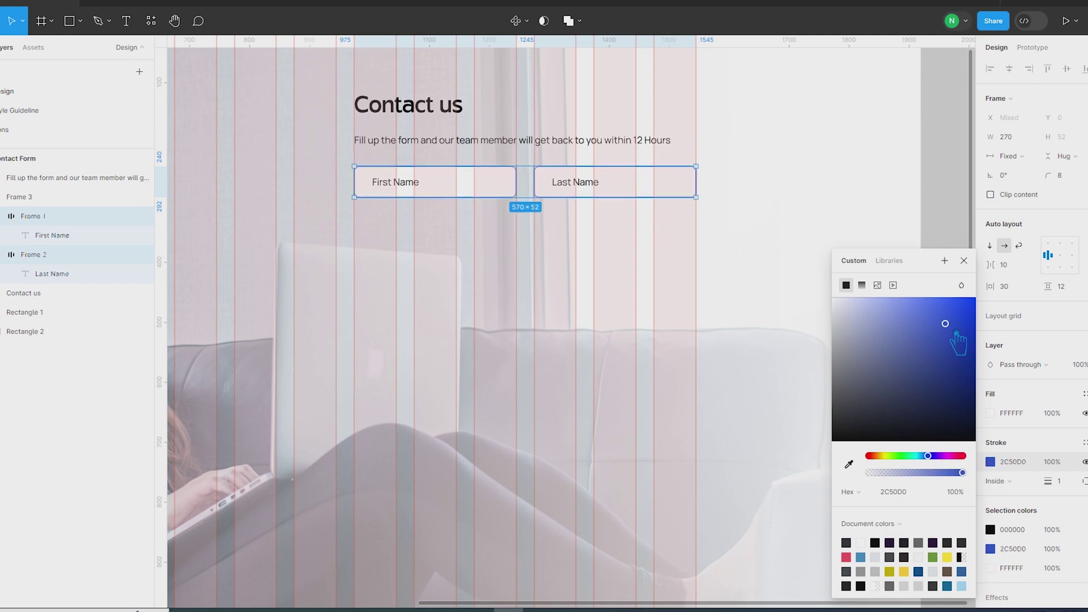
{"action": "left_click", "coordinate": [973, 495]}
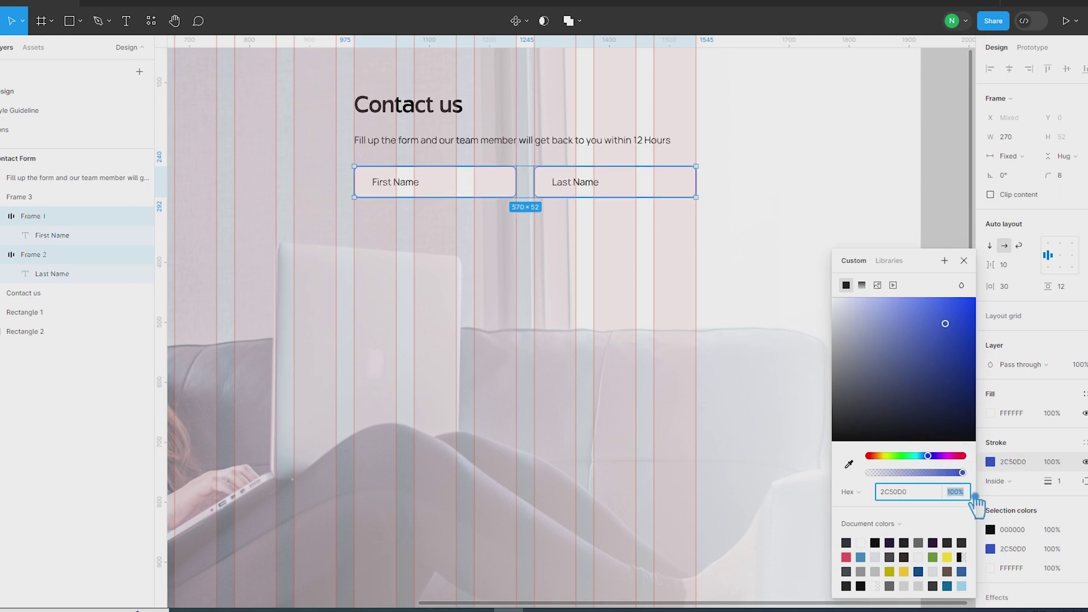
{"action": "type", "text": "40"}
{"action": "key", "text": "Return"}
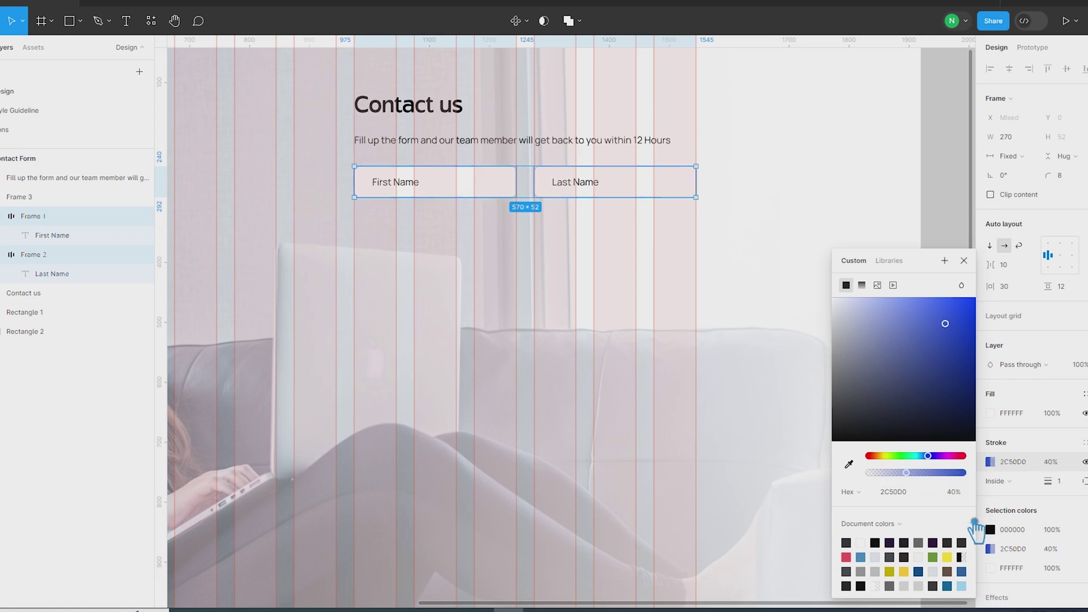
Set the stroke of both input fields to a weight of 2 and 20% opacity
{"action": "left_click", "coordinate": [1070, 483]}
{"action": "key", "text": "Up"}
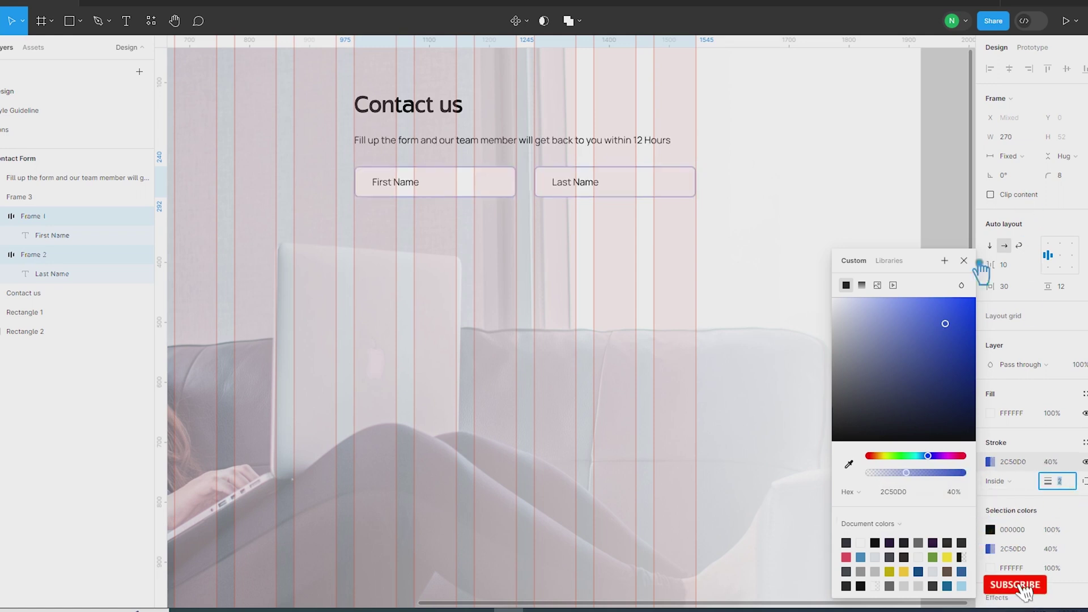
{"action": "left_click", "coordinate": [976, 494]}
{"action": "type", "text": "20"}
{"action": "key", "text": "Return"}
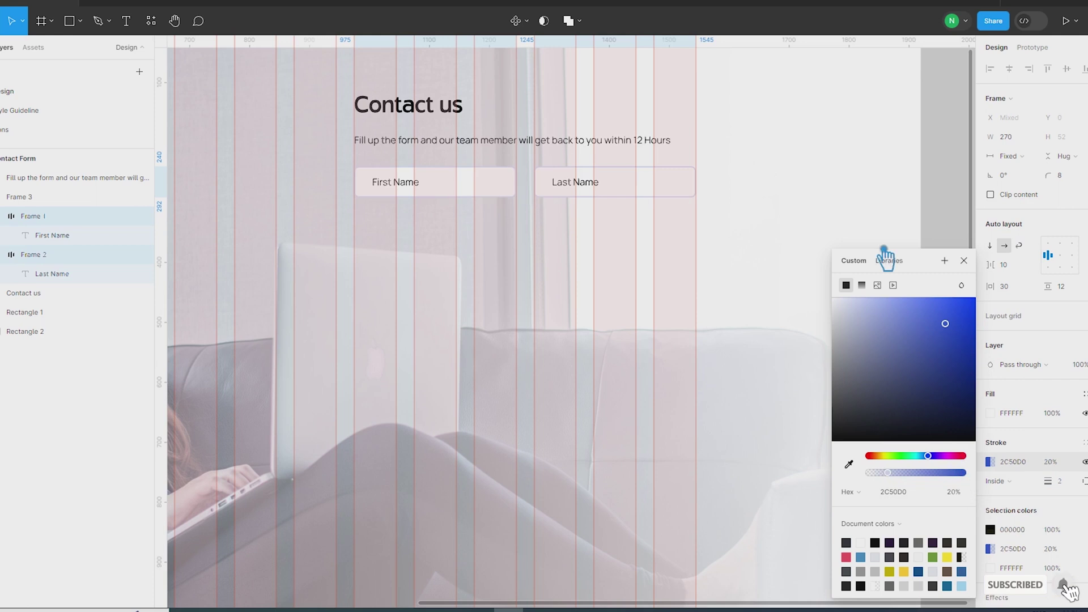
{"action": "left_click", "coordinate": [947, 194]}
Duplicate the row of input fields and place the copy 20 below the original, at Y 312
{"action": "left_click", "coordinate": [445, 194]}
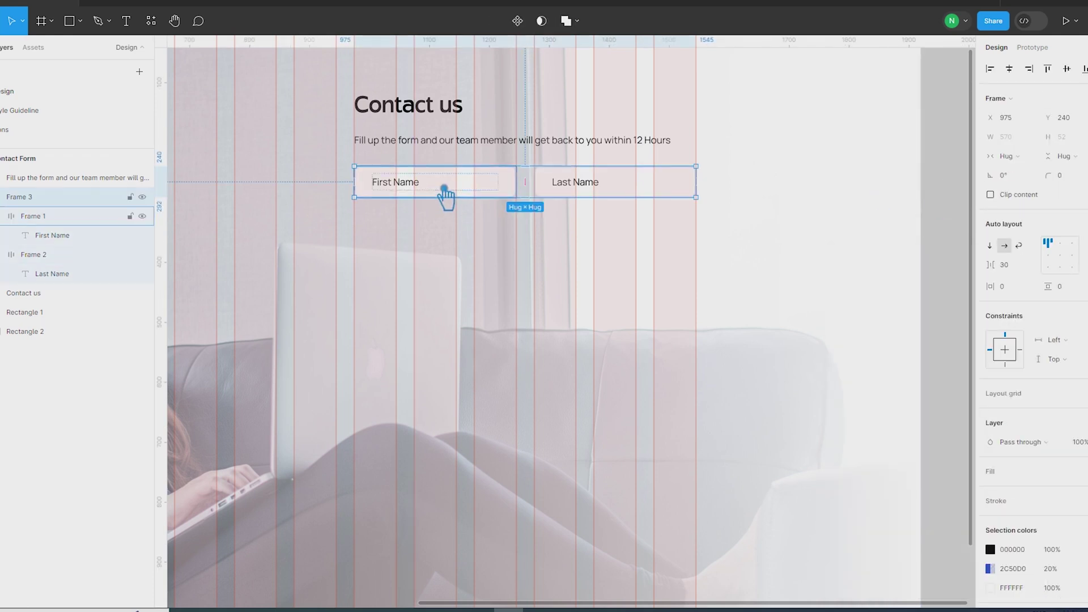
{"action": "key", "text": "ctrl+d"}
{"action": "left_click_drag", "start_coordinate": [445, 194], "coordinate": [446, 232]}
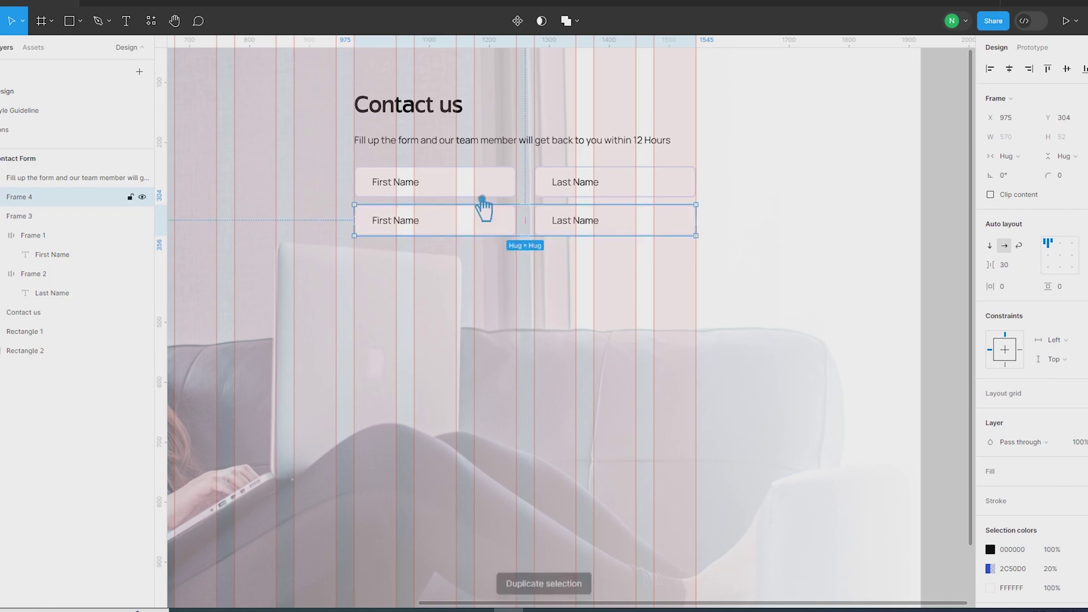
{"action": "key", "text": "Down"}
{"action": "key", "text": "Down"}
{"action": "key", "text": "Down"}
{"action": "key", "text": "Down"}
{"action": "key", "text": "Down"}
{"action": "key", "text": "Down"}
{"action": "key", "text": "Down"}
{"action": "key", "text": "Down"}
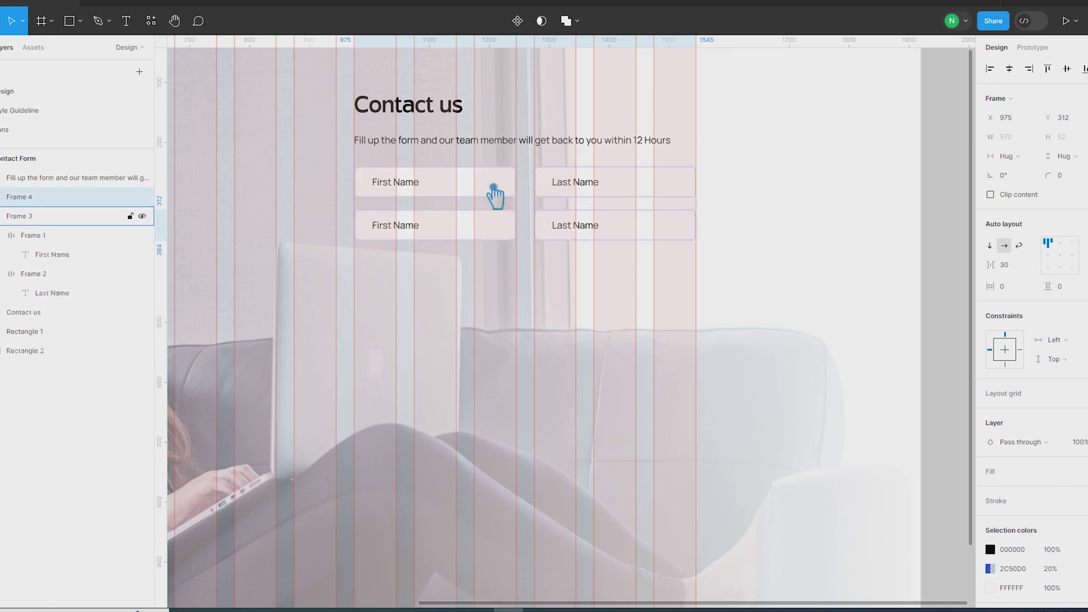
Duplicate the row of fields once more, ungroup the third row and delete its Last Name field
{"action": "key", "text": "ctrl+d"}
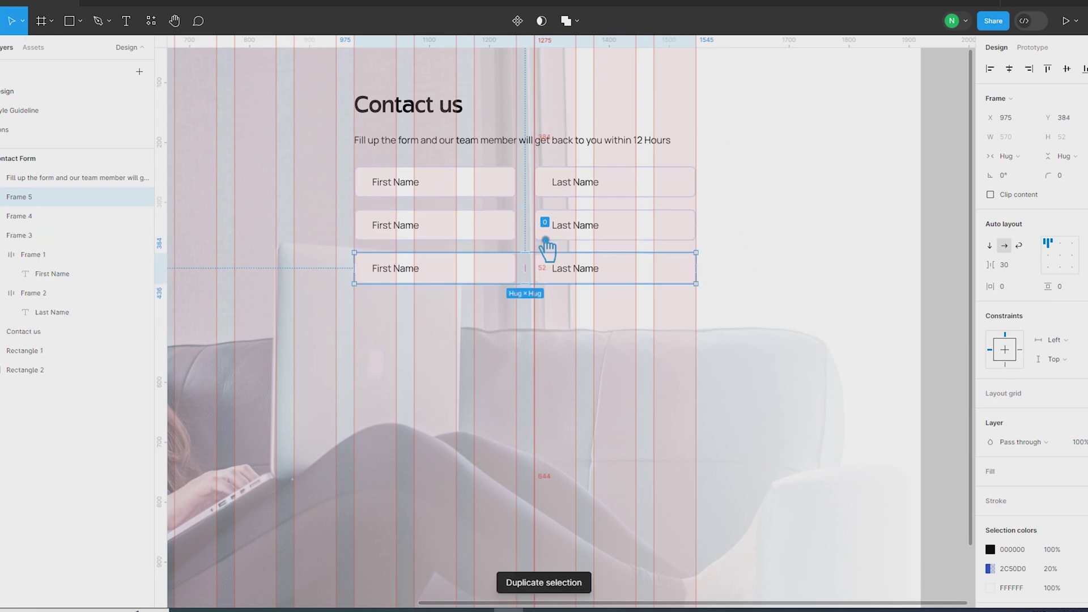
{"action": "right_click", "coordinate": [616, 278]}
{"action": "left_click", "coordinate": [662, 394]}
{"action": "left_click", "coordinate": [638, 278]}
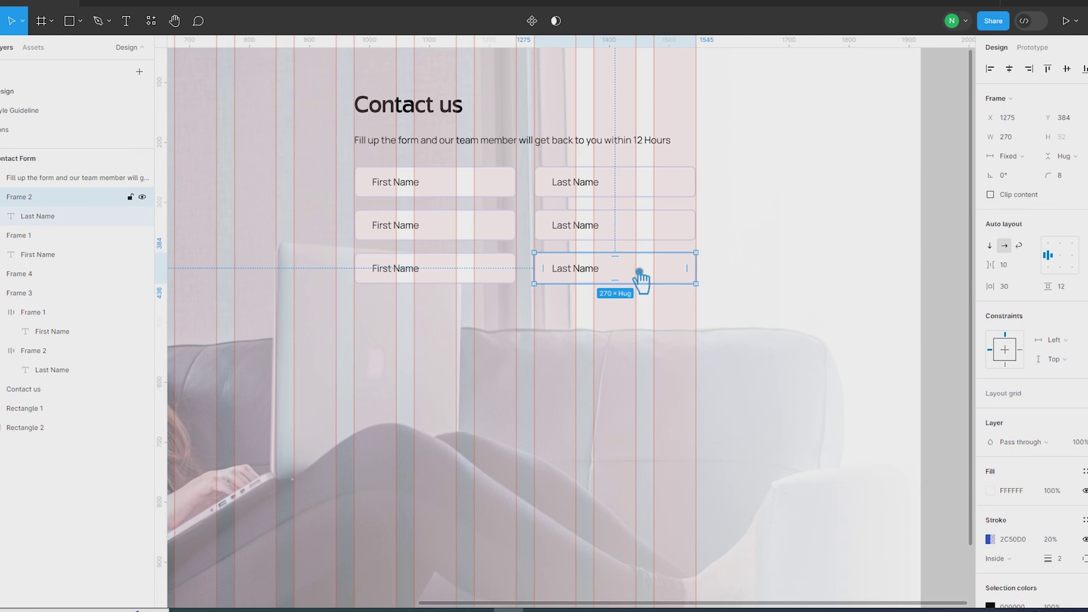
{"action": "key", "text": "Delete"}
Enlarge the third-row field to about 570 × 166 and align its content to the top left
{"action": "double_click", "coordinate": [418, 272]}
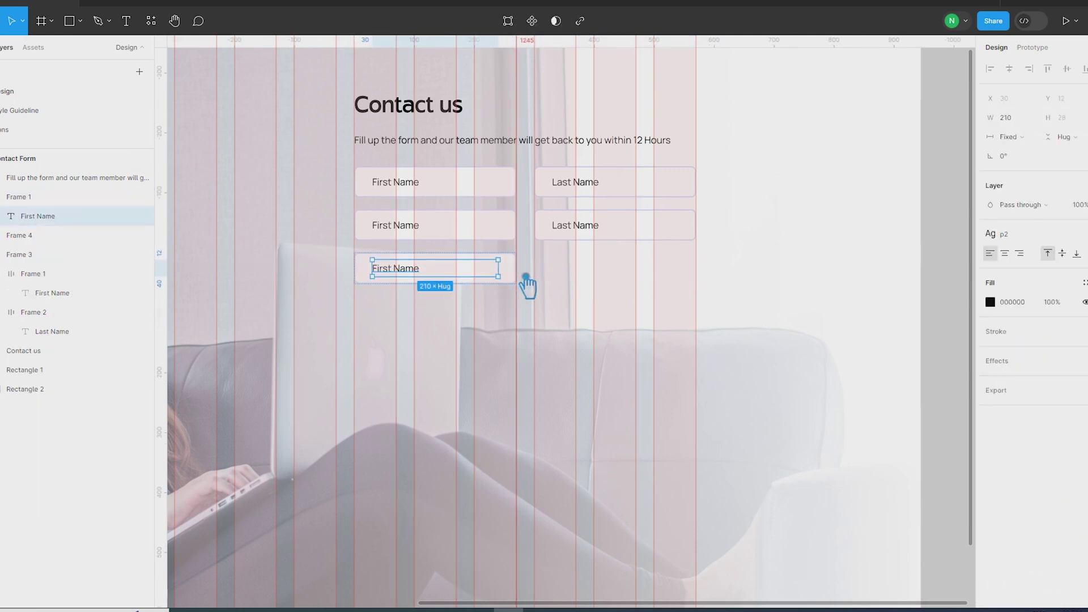
{"action": "left_click_drag", "start_coordinate": [522, 281], "coordinate": [703, 282]}
{"action": "left_click_drag", "start_coordinate": [483, 285], "coordinate": [480, 359]}
{"action": "left_click", "coordinate": [1048, 244]}
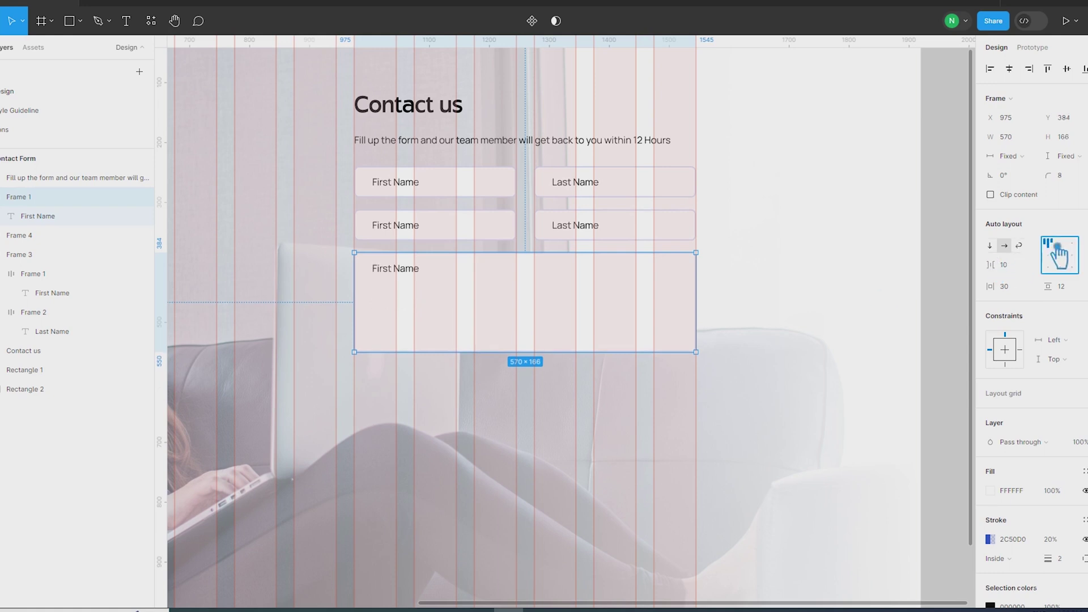
Widen the First Name text box inside the large field to 510
{"action": "left_click", "coordinate": [395, 273]}
{"action": "double_click", "coordinate": [393, 275]}
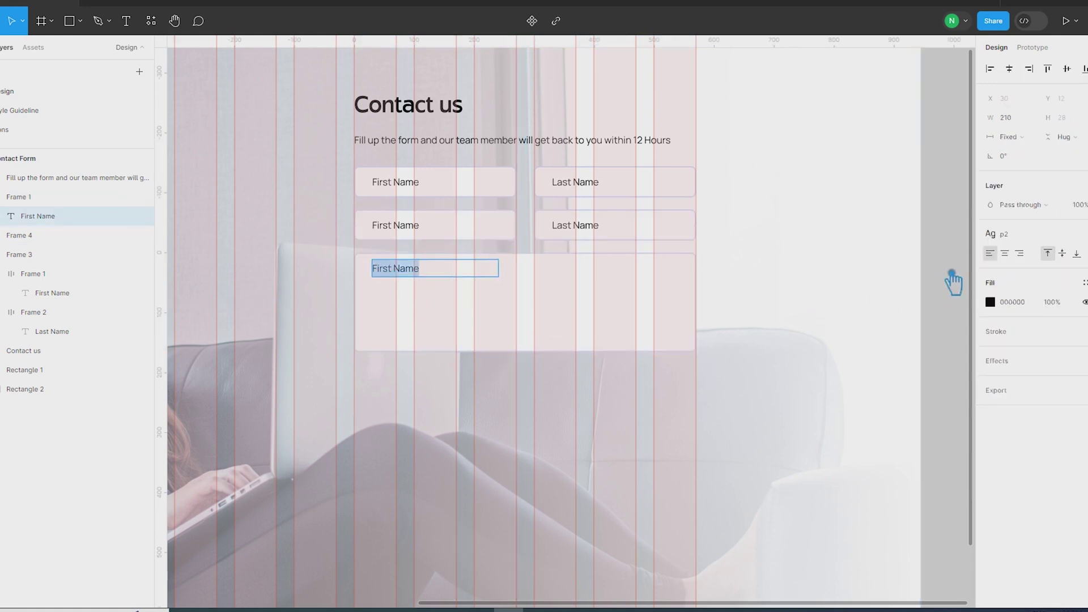
{"action": "key", "text": "Escape"}
{"action": "left_click_drag", "start_coordinate": [522, 278], "coordinate": [703, 289]}
{"action": "left_click", "coordinate": [1030, 117]}
{"action": "type", "text": "+2"}
{"action": "key", "text": "Return"}
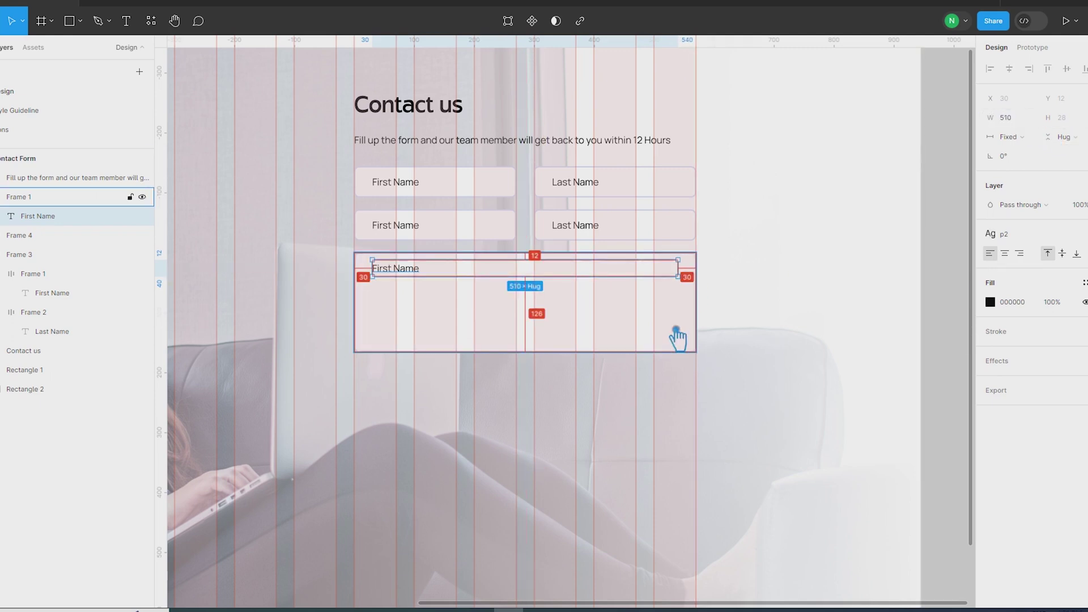
Replace the large field's label with "Message" and stretch its text box to about 129 high
{"action": "double_click", "coordinate": [395, 270]}
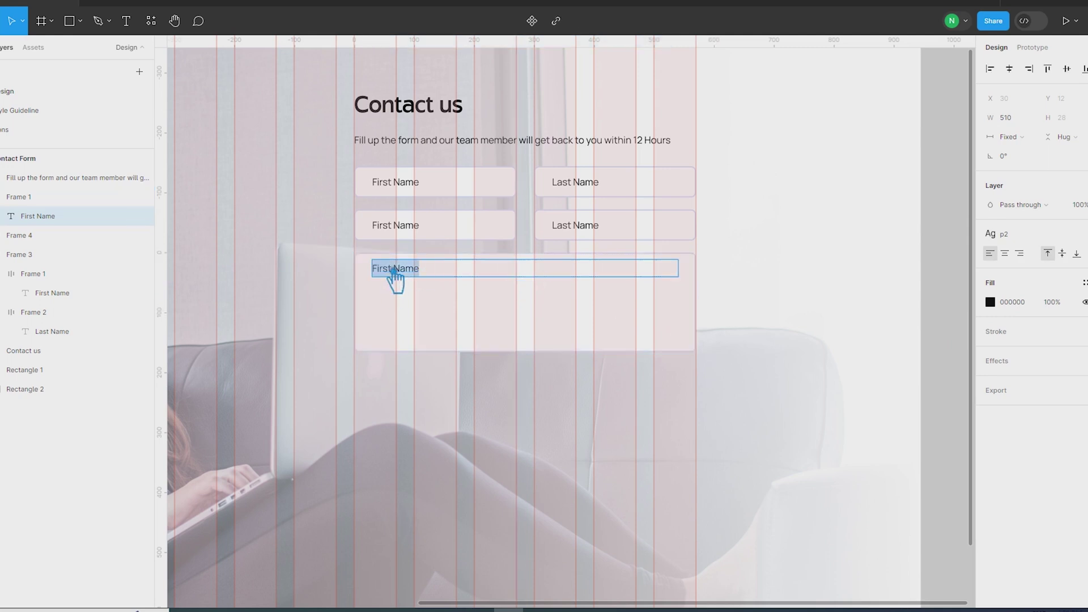
{"action": "type", "text": "Message"}
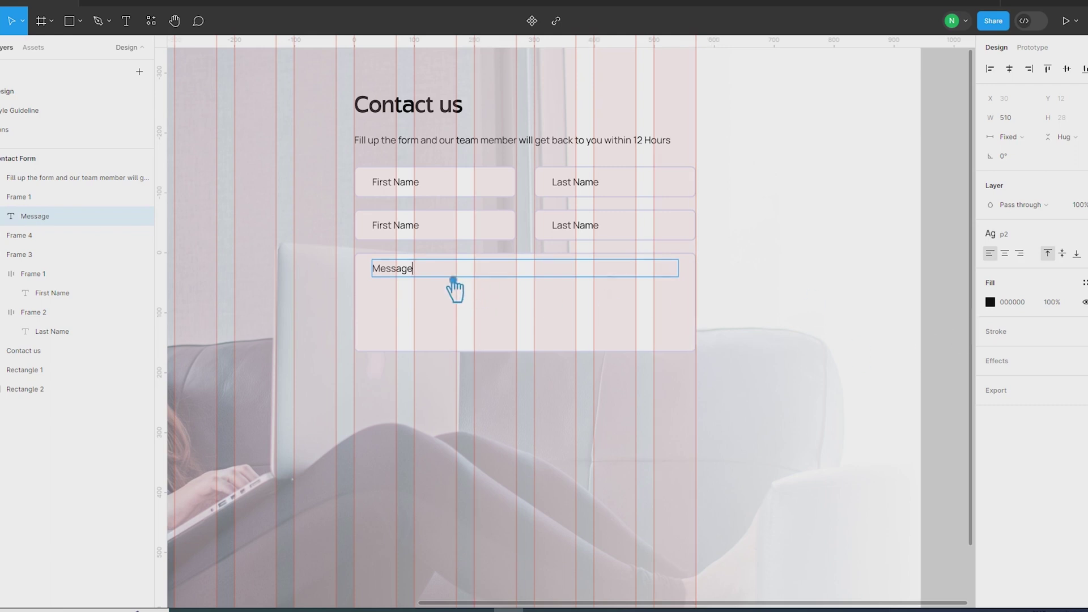
{"action": "key", "text": "Escape"}
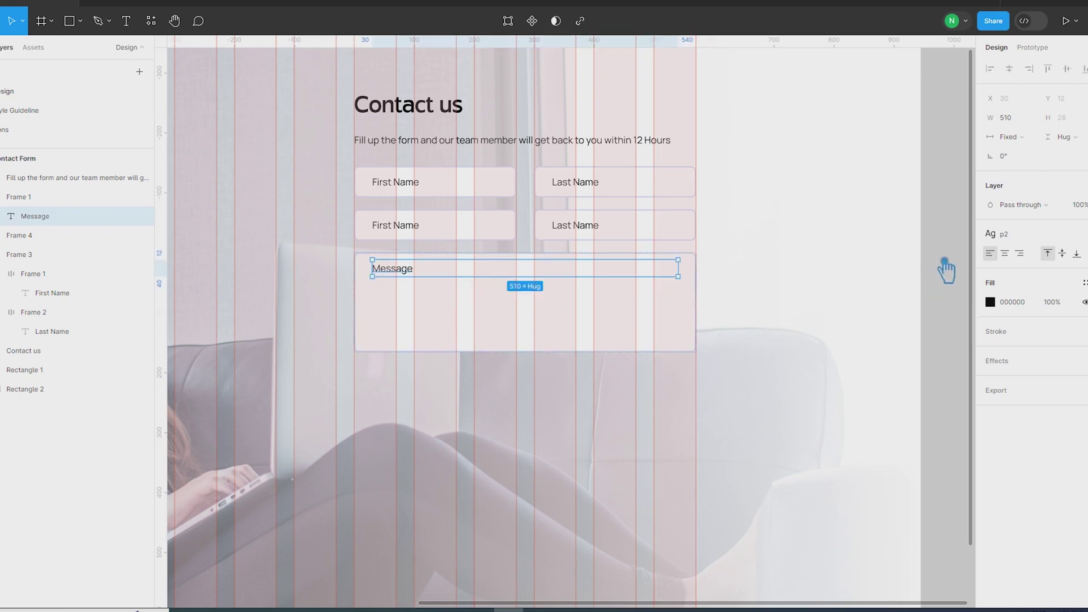
{"action": "left_click_drag", "start_coordinate": [447, 277], "coordinate": [456, 343]}
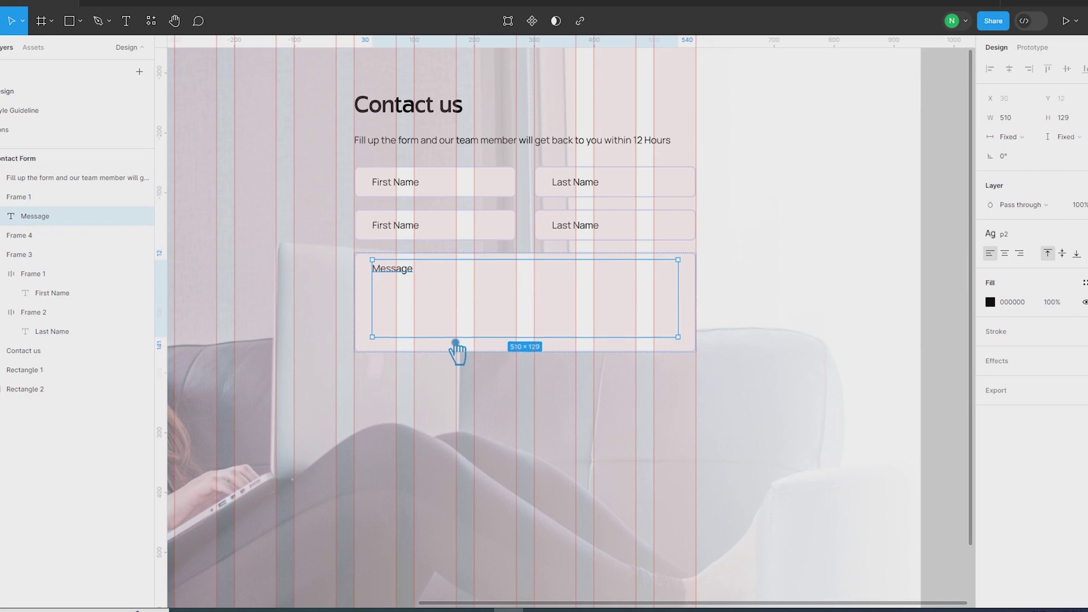
{"action": "key", "text": "alt"}
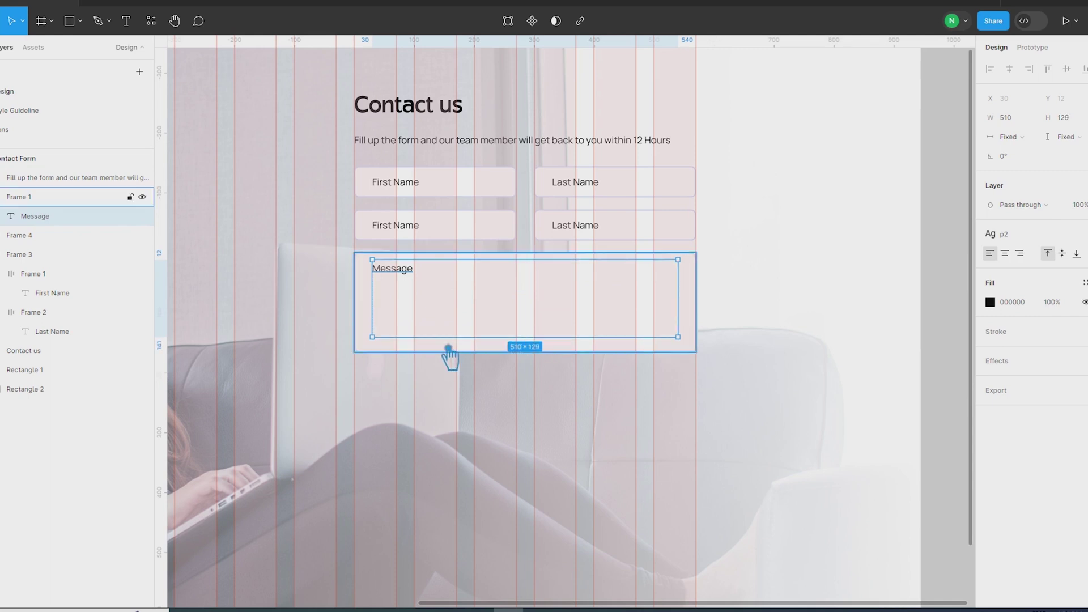
{"action": "left_click", "coordinate": [919, 272]}
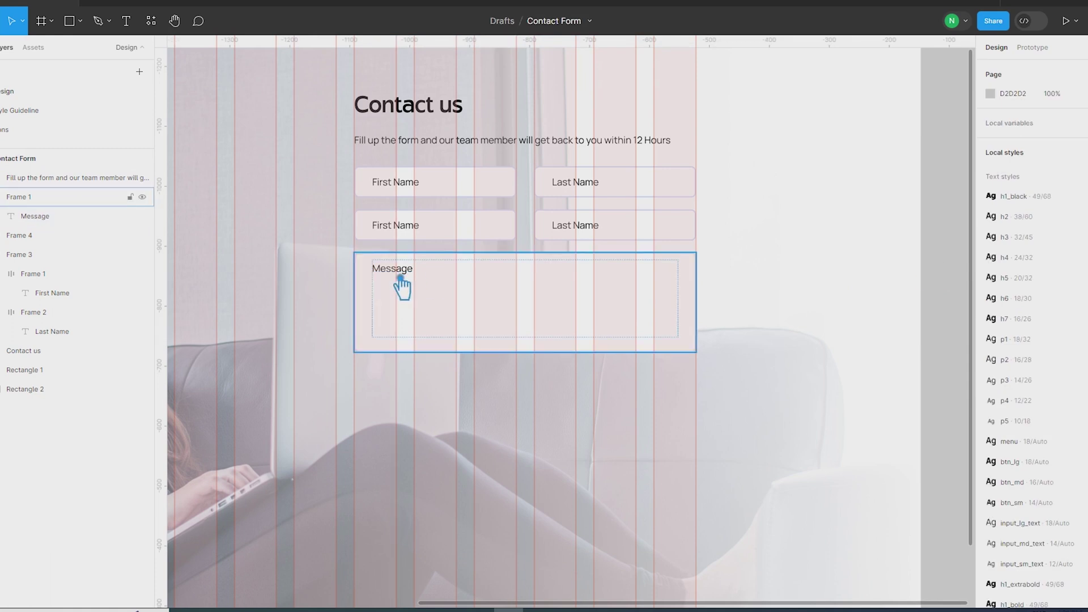
Set the Message field's vertical padding to 20 and stretch its height to about 178
{"action": "left_click", "coordinate": [412, 283]}
{"action": "left_click", "coordinate": [1061, 286]}
{"action": "type", "text": "18"}
{"action": "key", "text": "Return"}
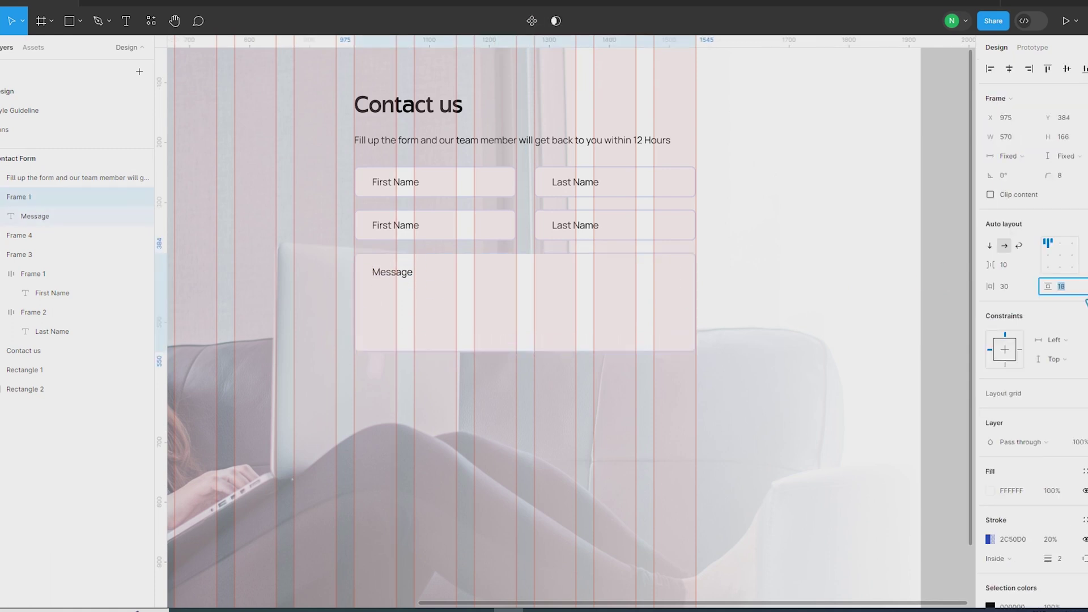
{"action": "left_click_drag", "start_coordinate": [462, 353], "coordinate": [463, 361]}
Increase the height of the Message text box by 9 to 138
{"action": "left_click", "coordinate": [396, 285]}
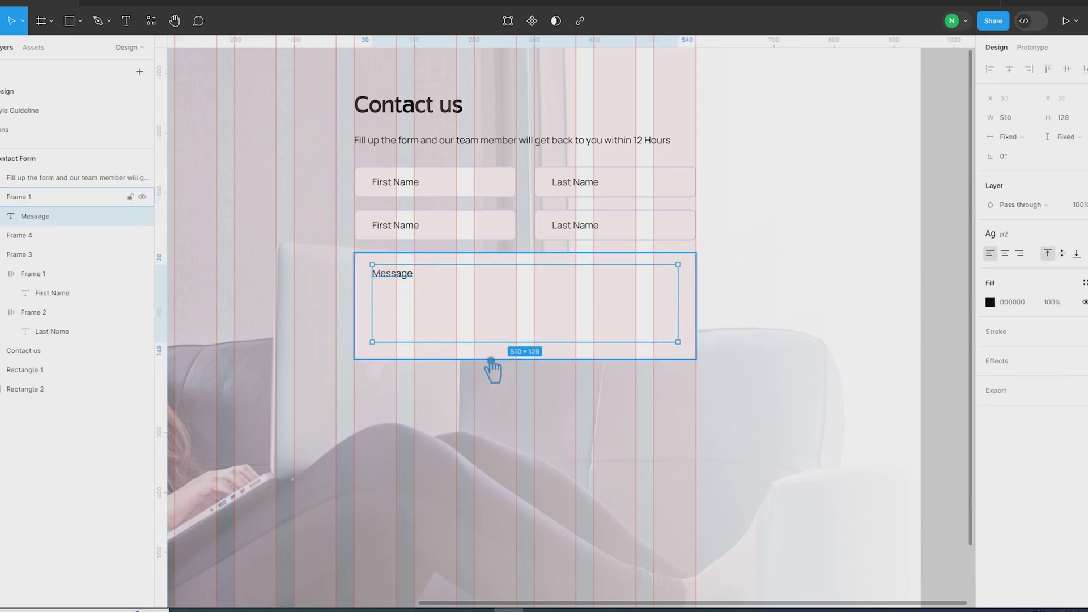
{"action": "left_click", "coordinate": [1084, 119]}
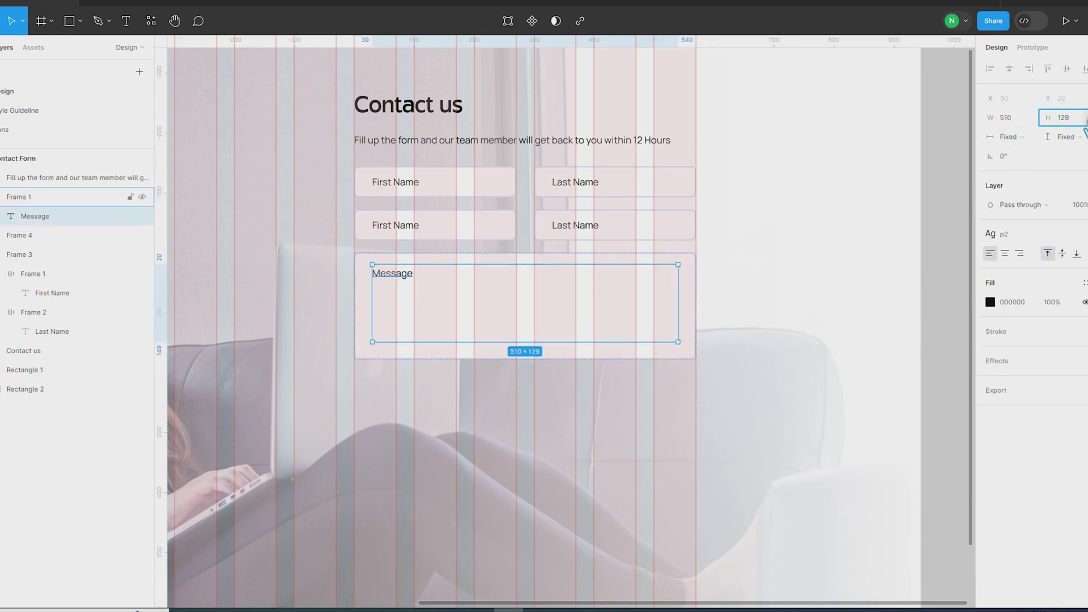
{"action": "type", "text": "+9"}
{"action": "key", "text": "Return"}
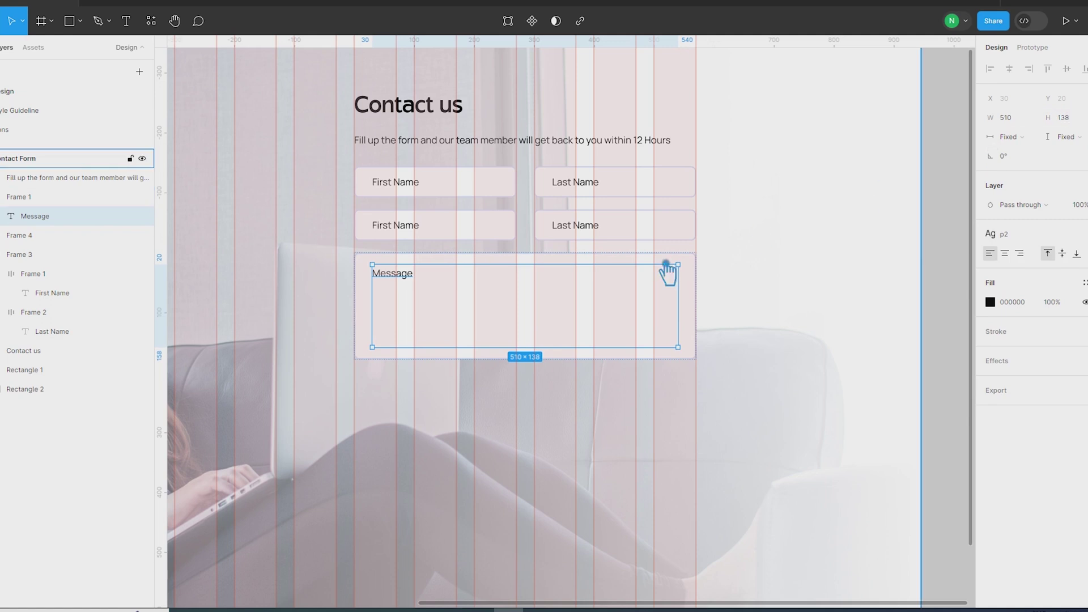
{"action": "key", "text": "Escape"}
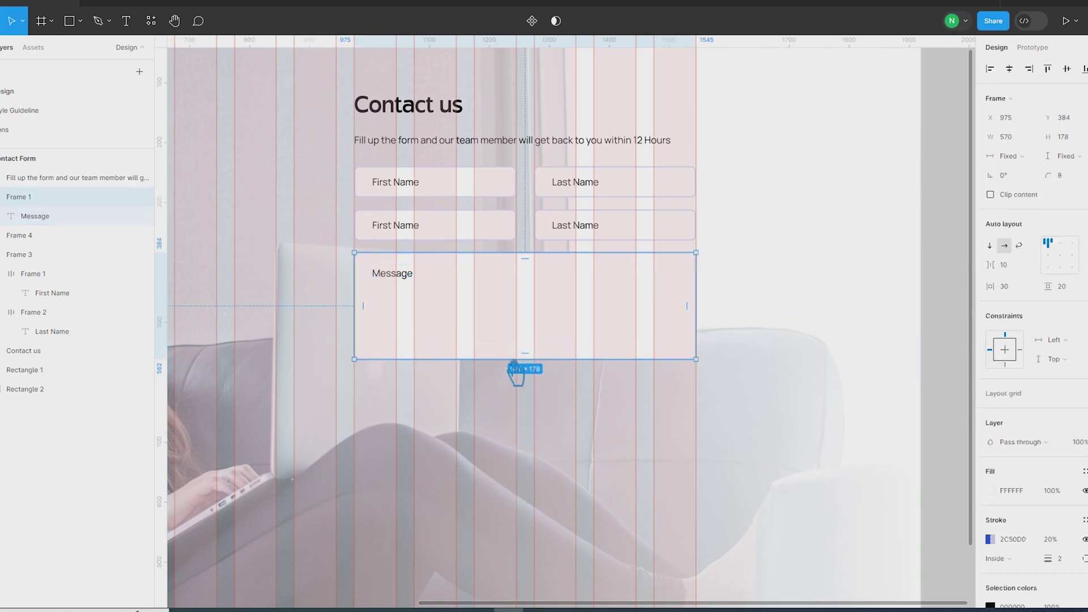
{"action": "left_click", "coordinate": [973, 260]}
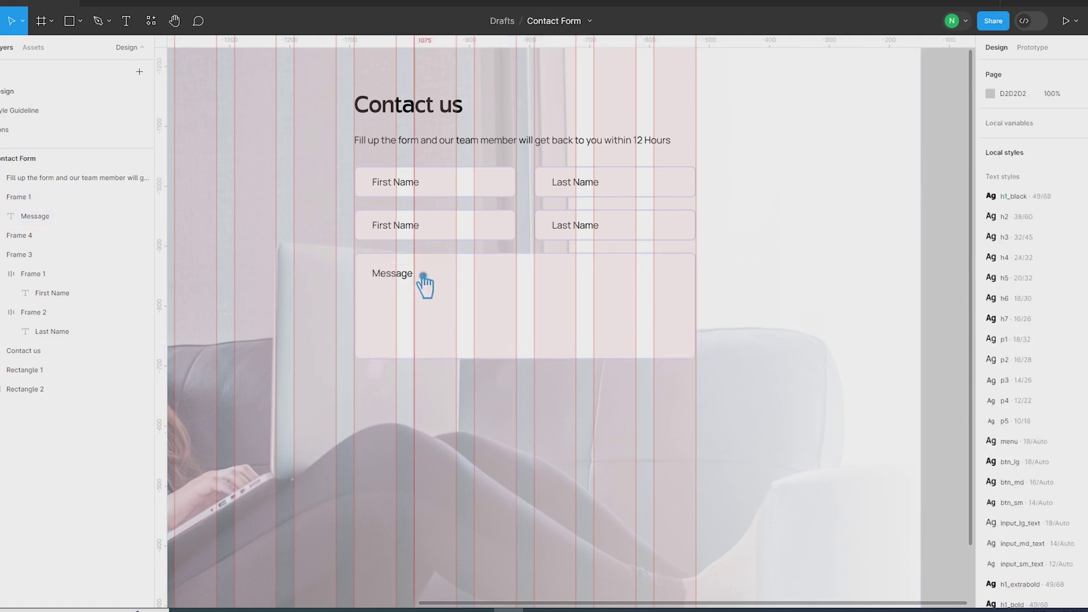
Replace the First Name label in the second row with "Email Address"
{"action": "left_click", "coordinate": [397, 286]}
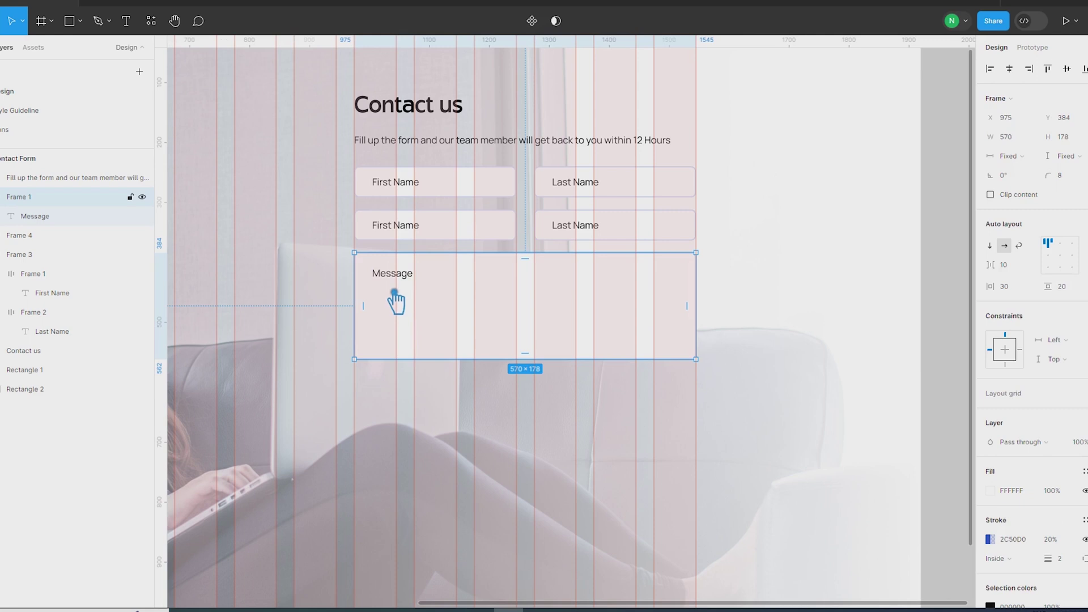
{"action": "scroll", "coordinate": [394, 292], "scroll_direction": "down", "scroll_amount": 2}
{"action": "left_click", "coordinate": [892, 307]}
{"action": "left_click_drag", "start_coordinate": [836, 387], "coordinate": [869, 334]}
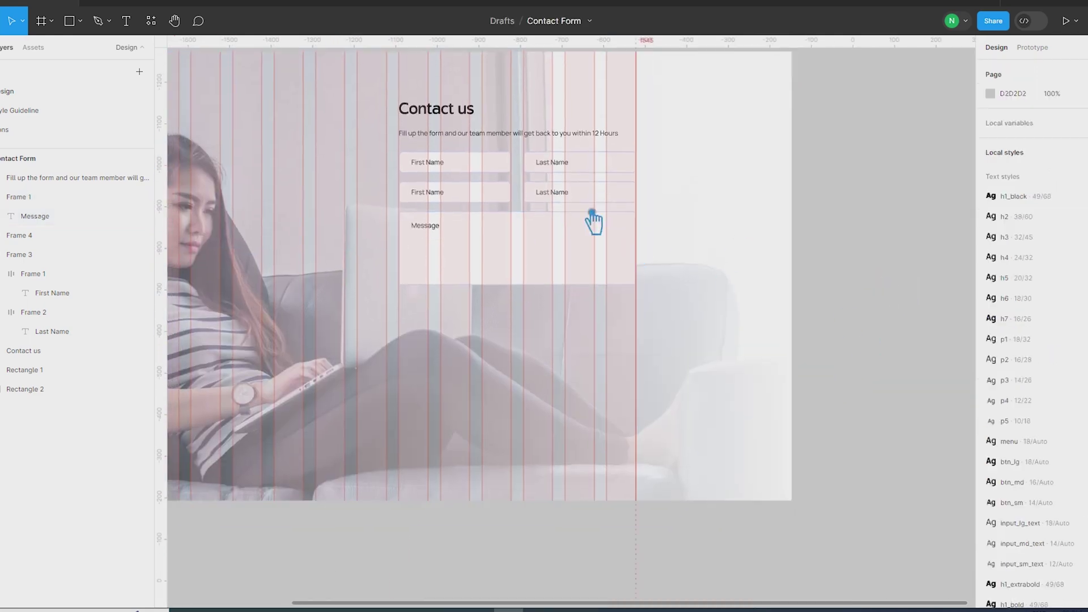
{"action": "scroll", "coordinate": [592, 219], "scroll_direction": "up", "scroll_amount": 3}
{"action": "double_click", "coordinate": [291, 212]}
{"action": "double_click", "coordinate": [296, 212]}
{"action": "type", "text": "Email Address"}
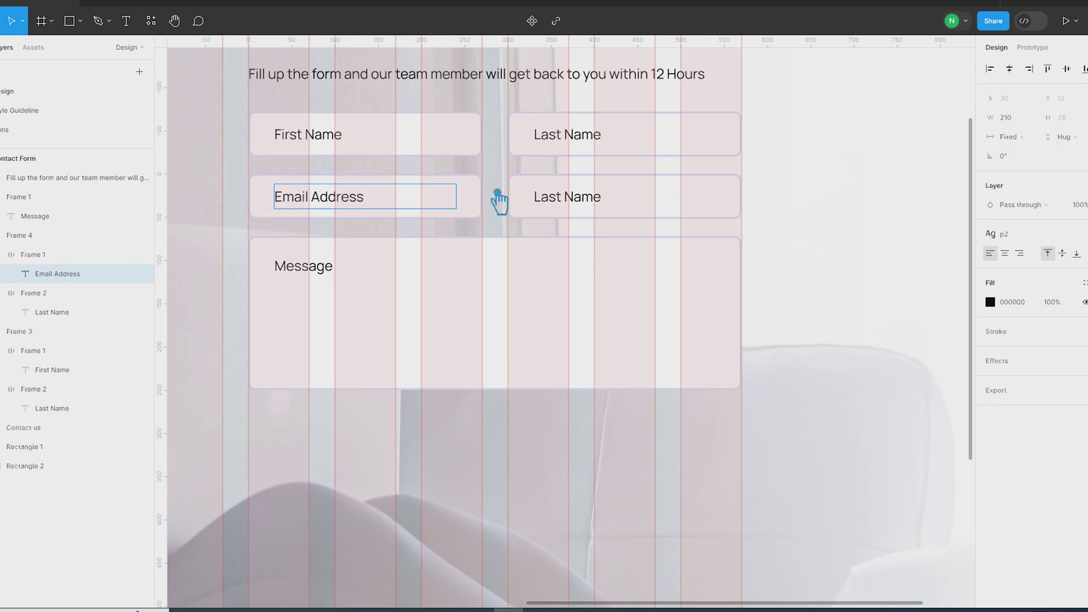
Replace the second-row Last Name label beside Email Address with "Subject"
{"action": "double_click", "coordinate": [561, 198]}
{"action": "key", "text": "ctrl+a"}
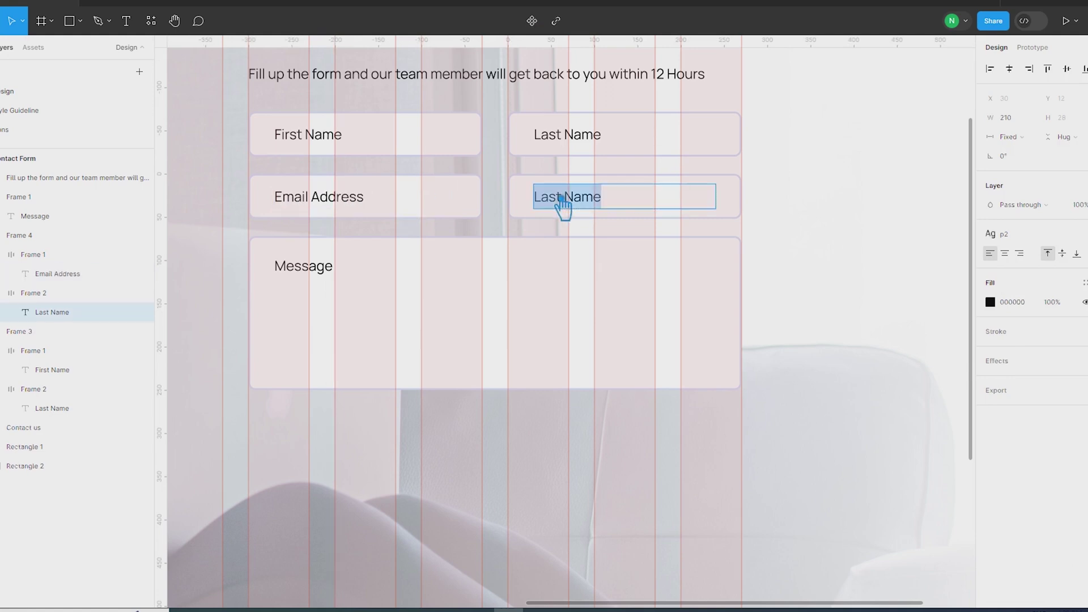
{"action": "type", "text": "Bubject"}
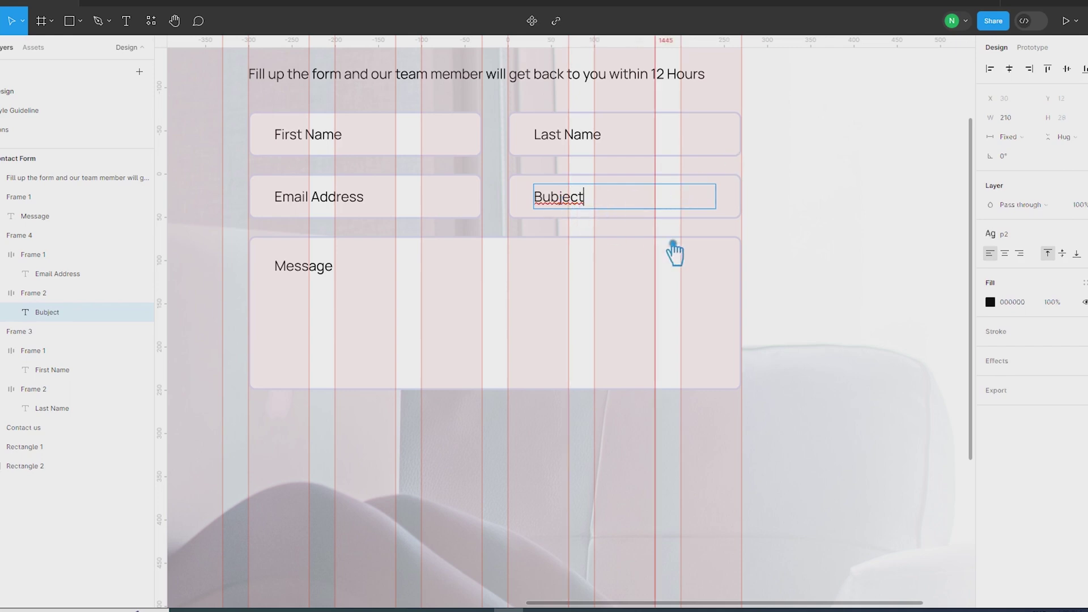
{"action": "left_click_drag", "start_coordinate": [543, 196], "coordinate": [534, 197]}
{"action": "type", "text": "S"}
{"action": "left_click", "coordinate": [589, 197]}
{"action": "left_click", "coordinate": [952, 241]}
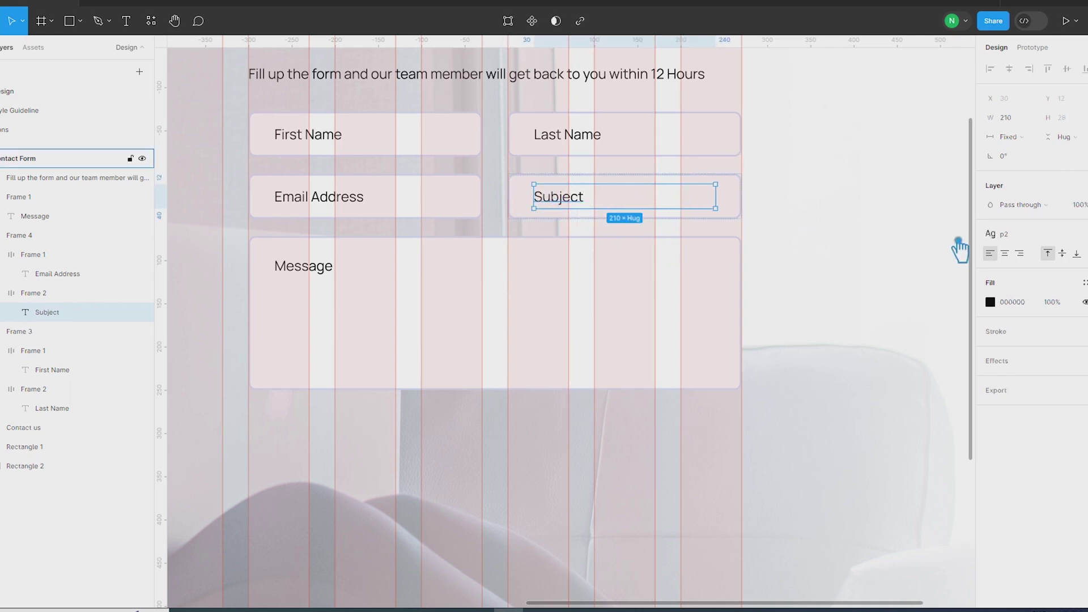
{"action": "left_click", "coordinate": [910, 273]}
Draw a triangle about 76 × 76 below the Contact Form frame and fill it with 100F0F
{"action": "scroll", "coordinate": [909, 272], "scroll_direction": "down", "scroll_amount": 2}
{"action": "left_click_drag", "start_coordinate": [795, 586], "coordinate": [752, 551]}
{"action": "left_click", "coordinate": [751, 550]}
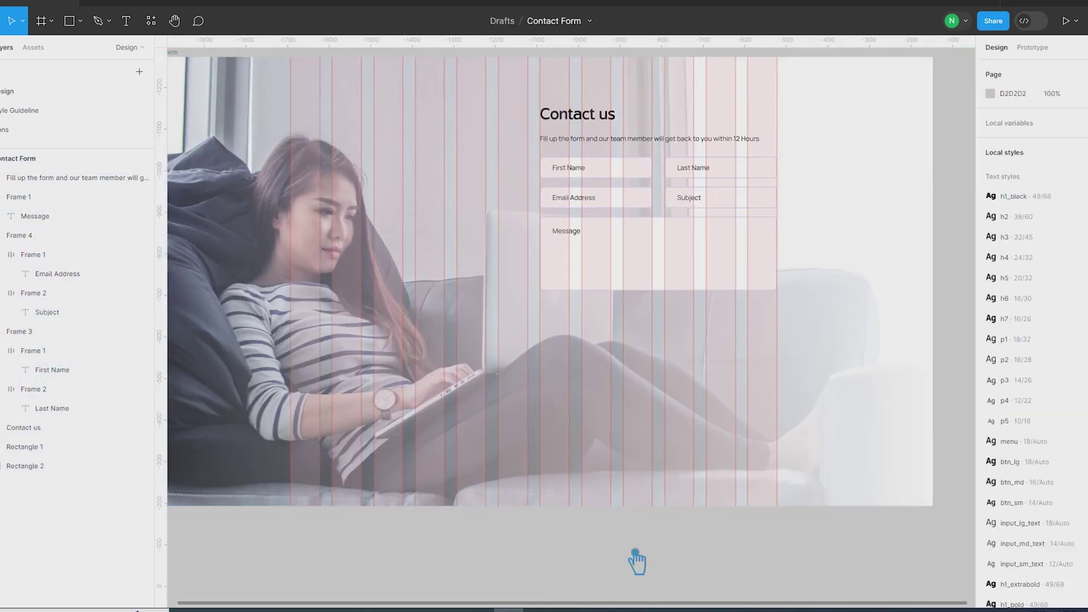
{"action": "left_click", "coordinate": [80, 22]}
{"action": "left_click", "coordinate": [39, 107]}
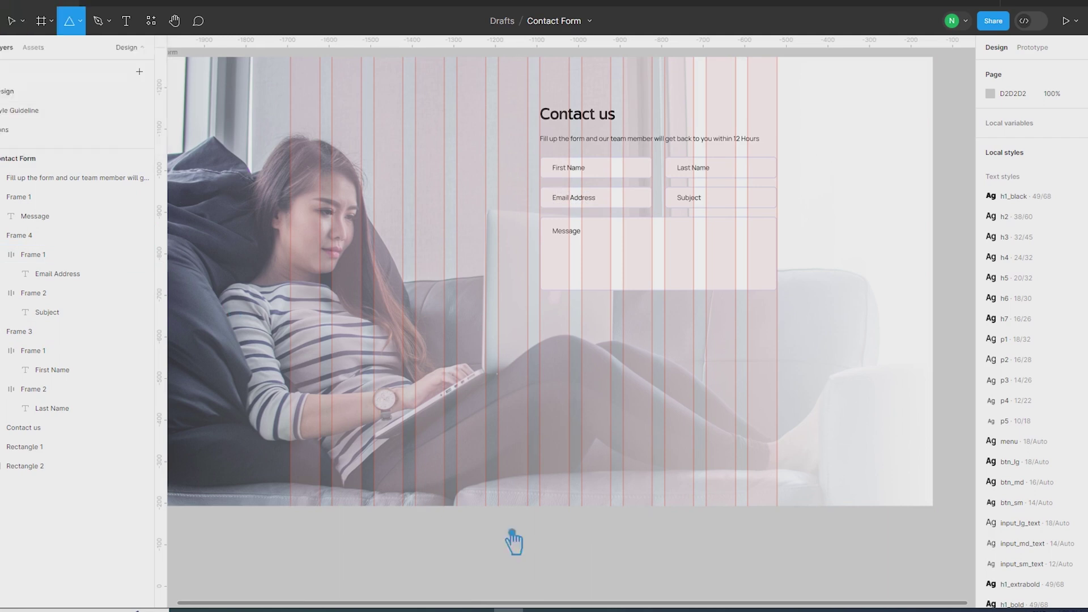
{"action": "left_click_drag", "start_coordinate": [522, 533], "coordinate": [555, 565]}
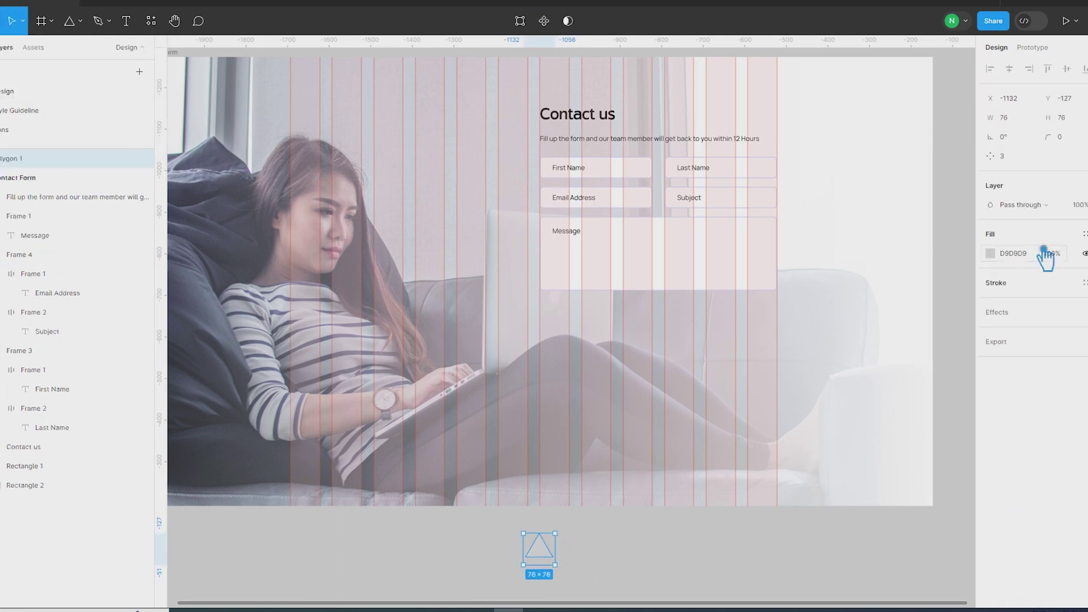
{"action": "left_click", "coordinate": [990, 253]}
{"action": "left_click", "coordinate": [850, 432]}
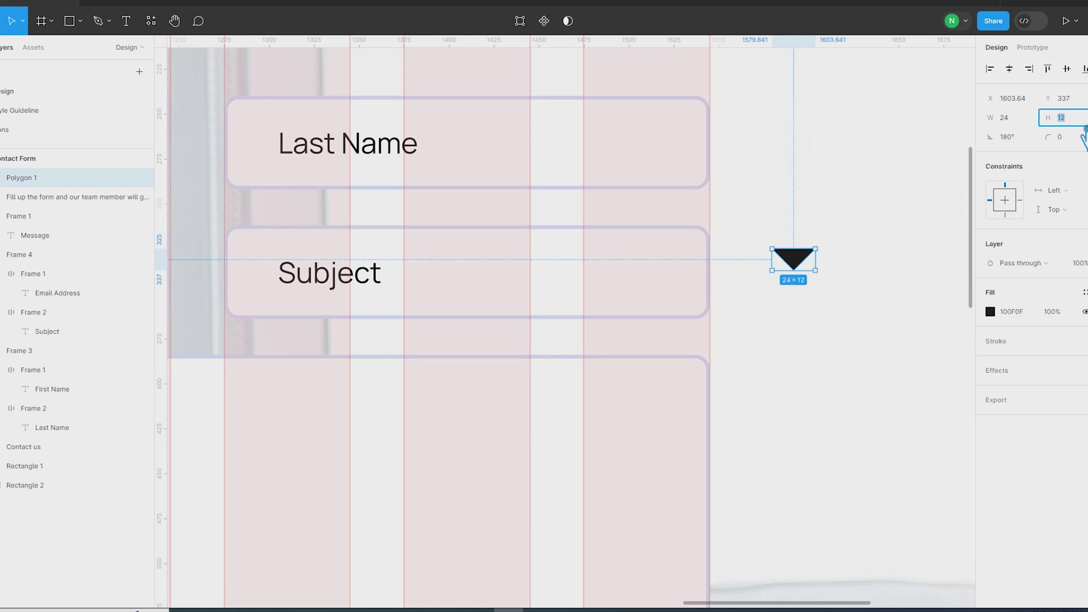
Resize the triangle to 16 × 8 and place it inside the Subject field after the text
{"action": "type", "text": "9"}
{"action": "key", "text": "Return"}
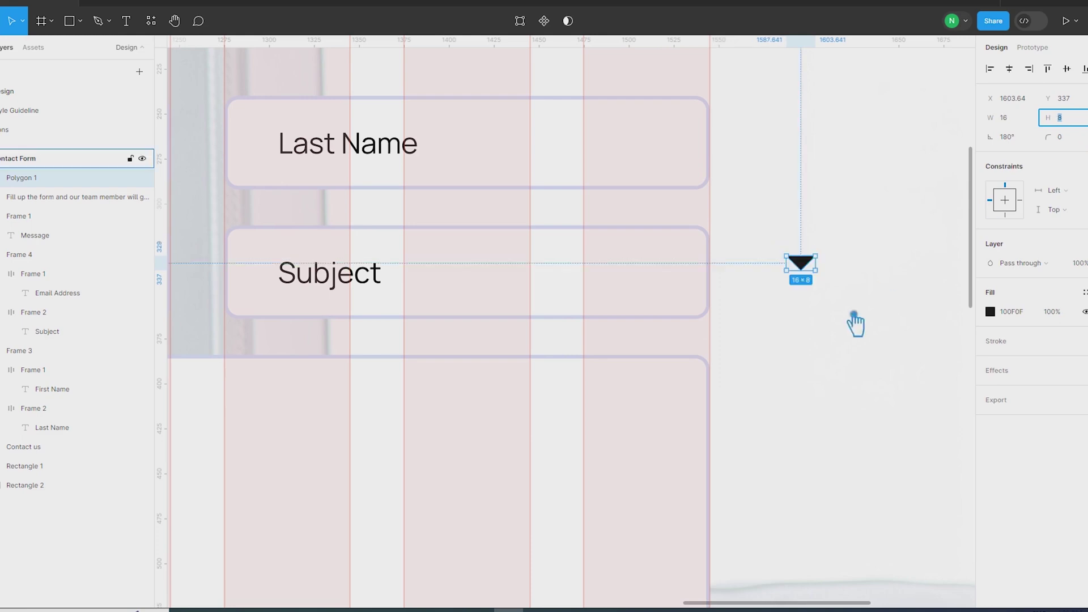
{"action": "left_click", "coordinate": [853, 311]}
{"action": "left_click_drag", "start_coordinate": [814, 263], "coordinate": [684, 279]}
{"action": "key", "text": "ctrl+z"}
{"action": "left_click_drag", "start_coordinate": [803, 265], "coordinate": [666, 291]}
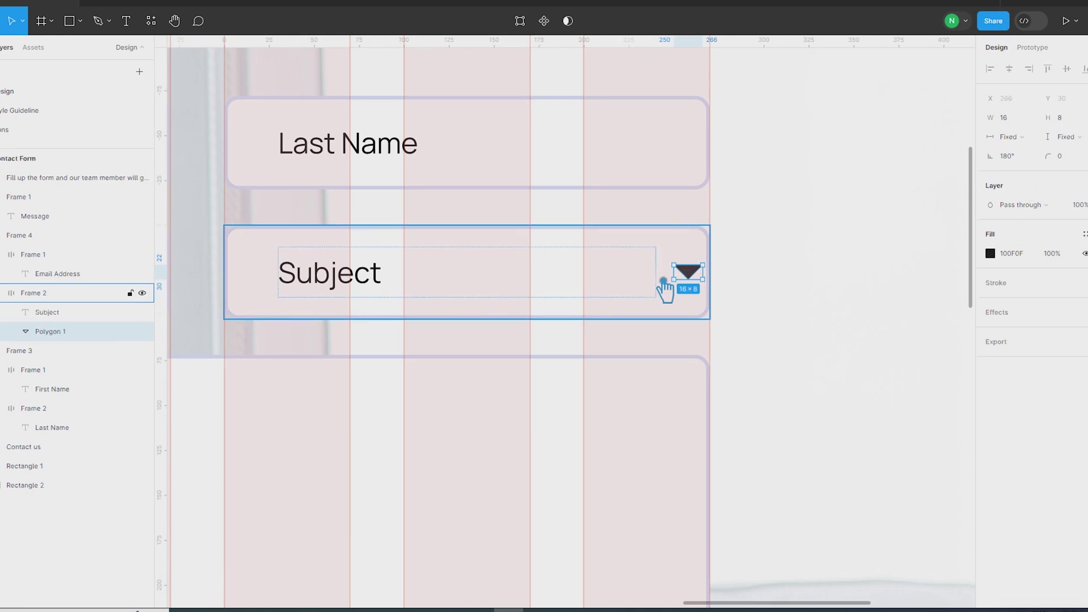
Narrow the Subject text box to 184 so the arrow moves inward from the field's edge
{"action": "left_click", "coordinate": [340, 286]}
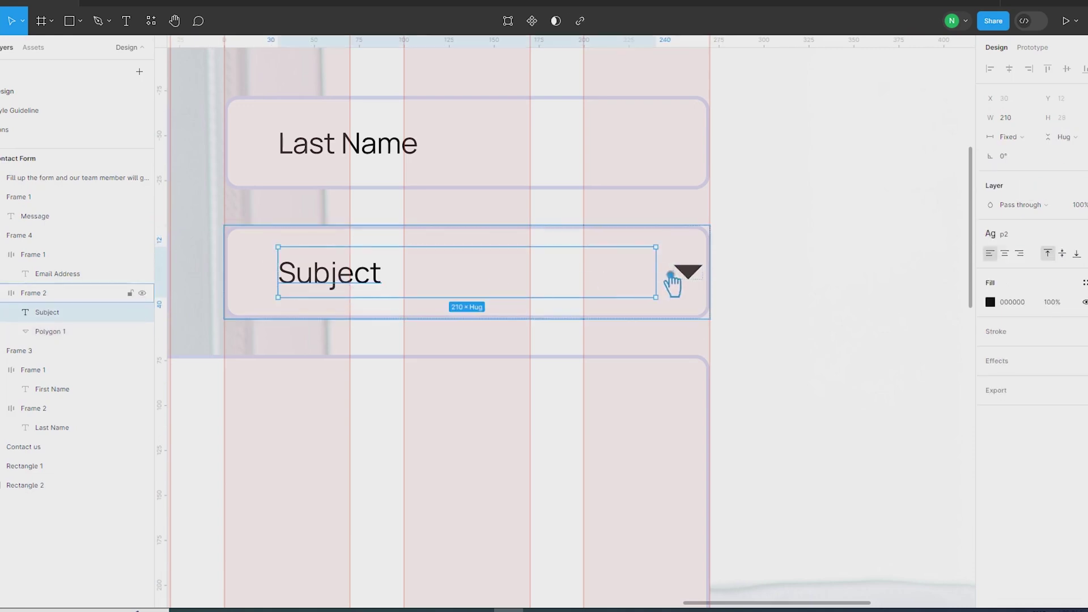
{"action": "left_click", "coordinate": [678, 306]}
{"action": "left_click", "coordinate": [329, 286]}
{"action": "left_click_drag", "start_coordinate": [381, 284], "coordinate": [639, 277]}
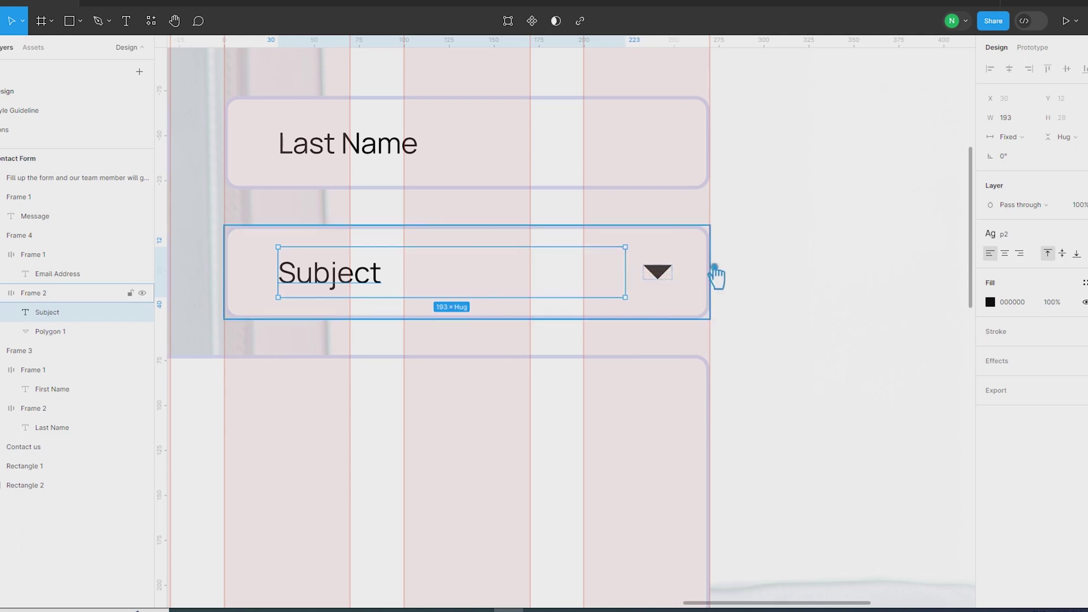
{"action": "left_click", "coordinate": [667, 283]}
{"action": "left_click", "coordinate": [328, 291]}
{"action": "left_click", "coordinate": [327, 291]}
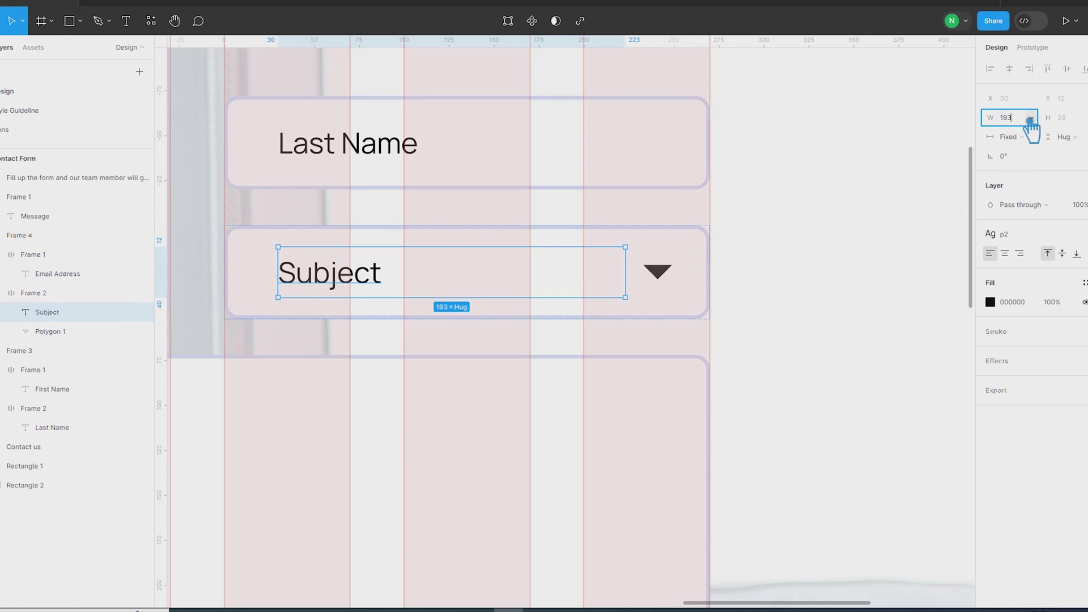
{"action": "key", "text": "Return"}
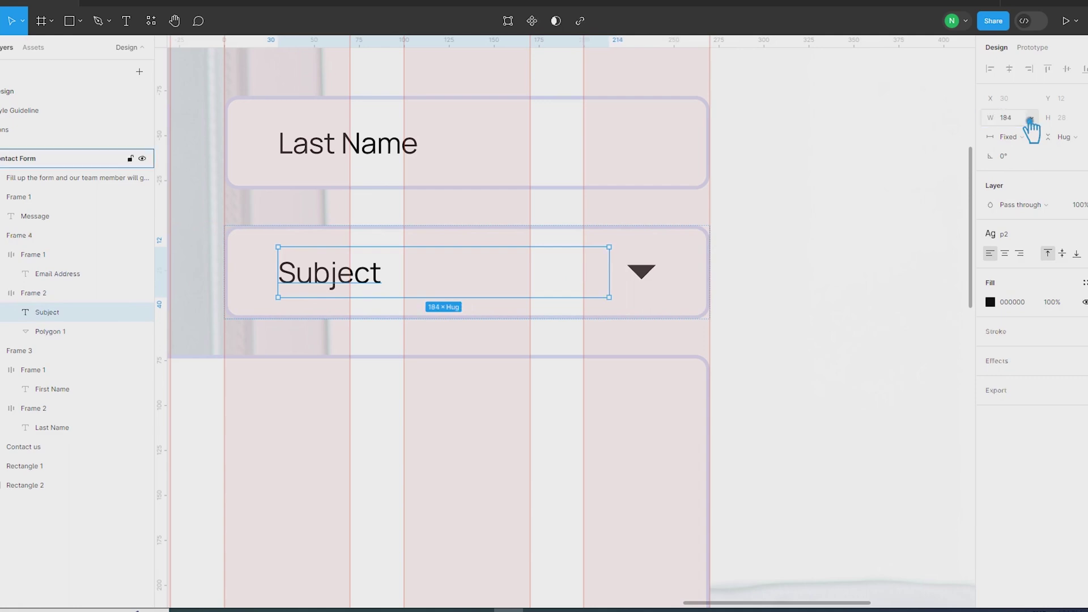
Shrink the dropdown arrow in the Subject field to 10 × 5
{"action": "left_click", "coordinate": [660, 275]}
{"action": "scroll", "coordinate": [635, 280], "scroll_direction": "up", "scroll_amount": 5}
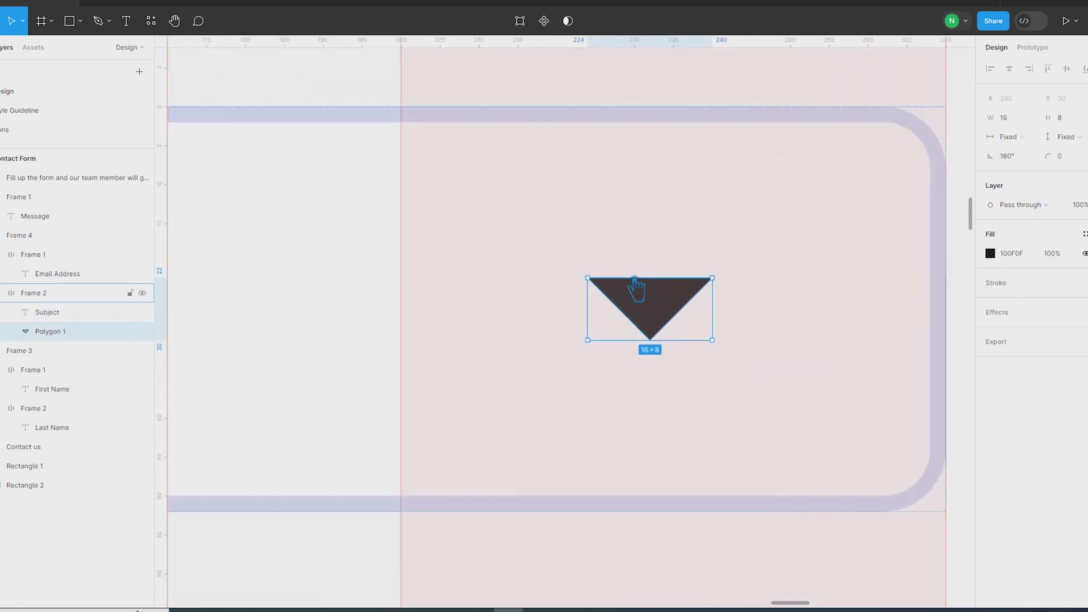
{"action": "left_click_drag", "start_coordinate": [581, 372], "coordinate": [701, 346]}
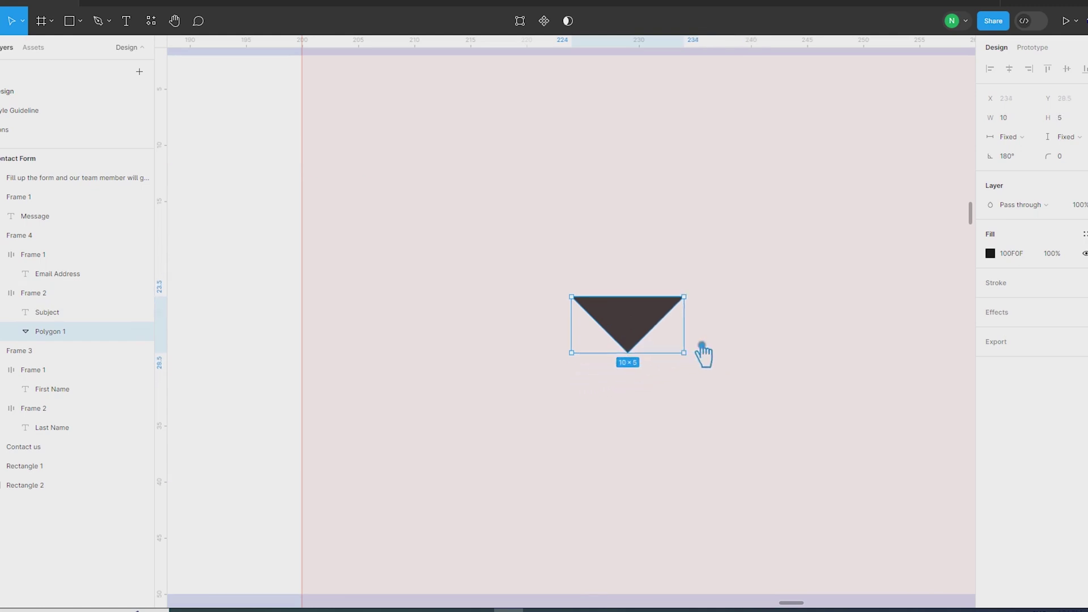
{"action": "scroll", "coordinate": [703, 346], "scroll_direction": "down", "scroll_amount": 10}
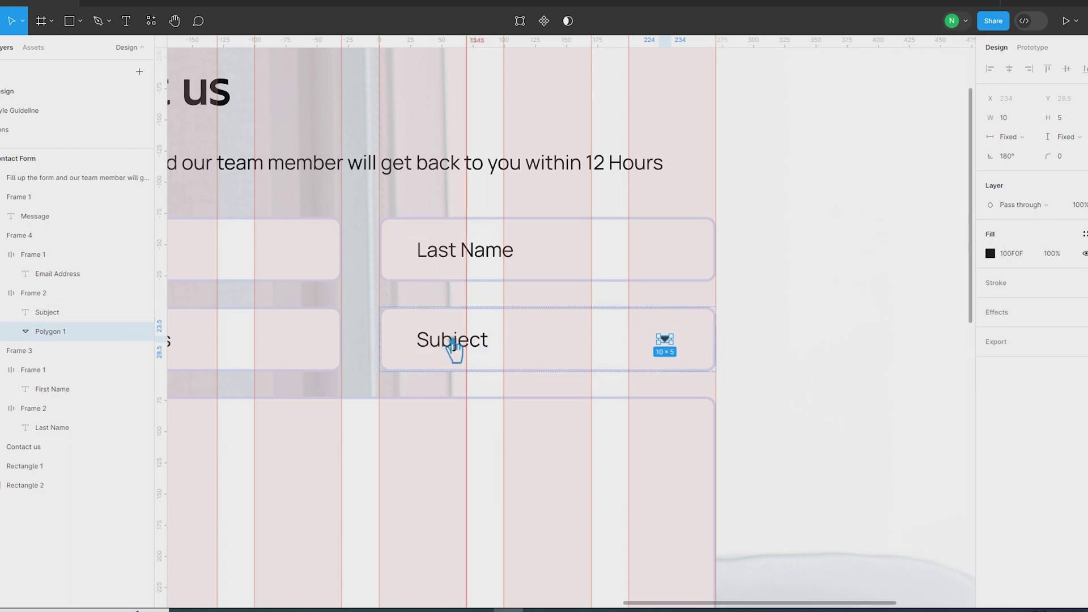
Increase the width of the Subject text box by 6 to 190
{"action": "left_click", "coordinate": [452, 346]}
{"action": "left_click", "coordinate": [1033, 119]}
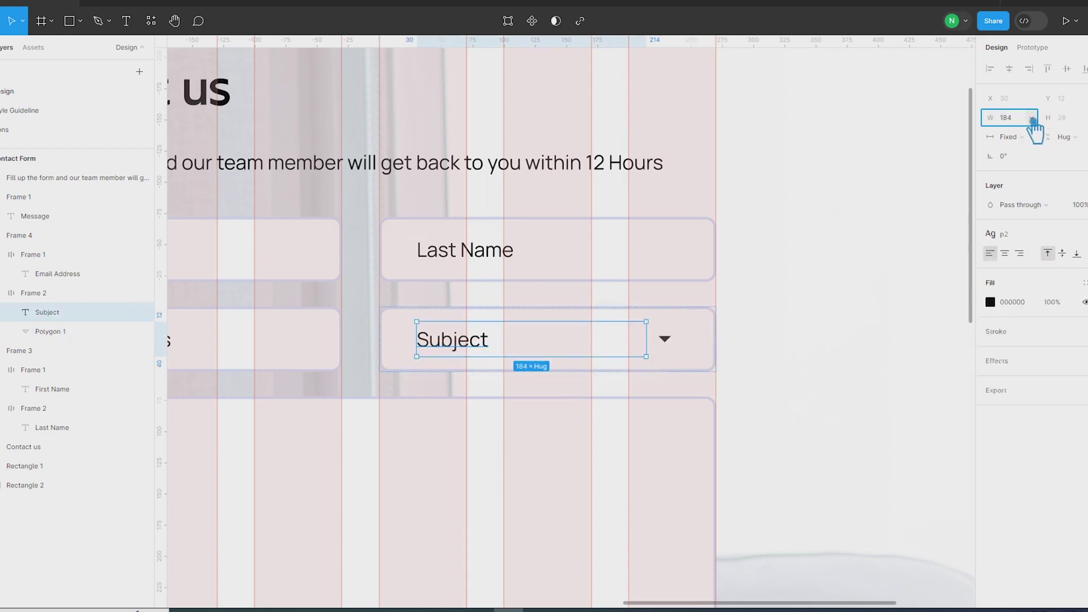
{"action": "type", "text": "+6"}
{"action": "key", "text": "Return"}
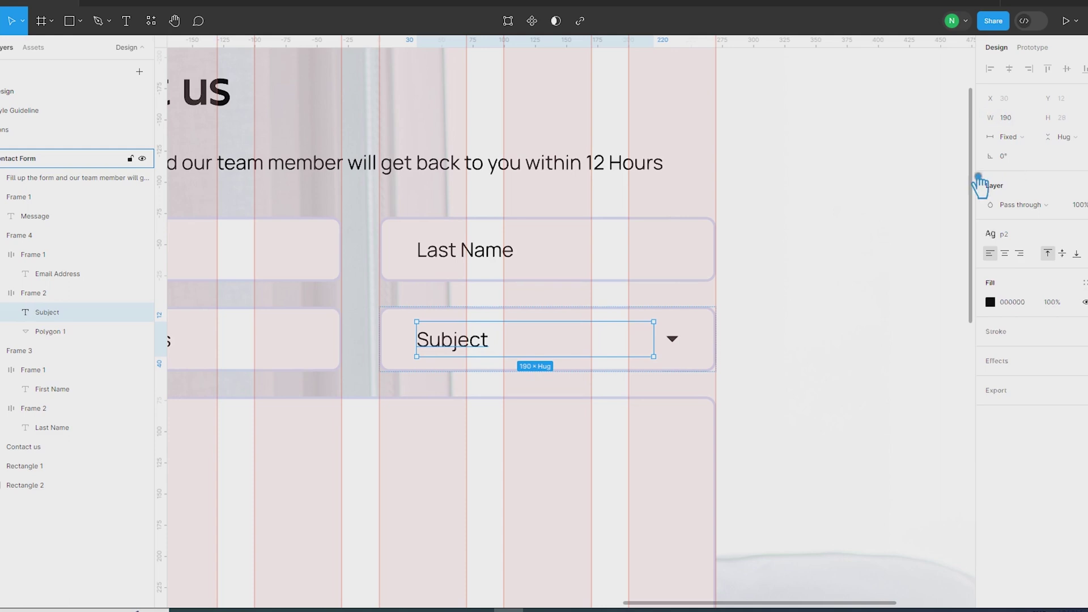
Check the dropdown arrow's spacing to the edges of the Subject field
{"action": "left_click", "coordinate": [673, 340]}
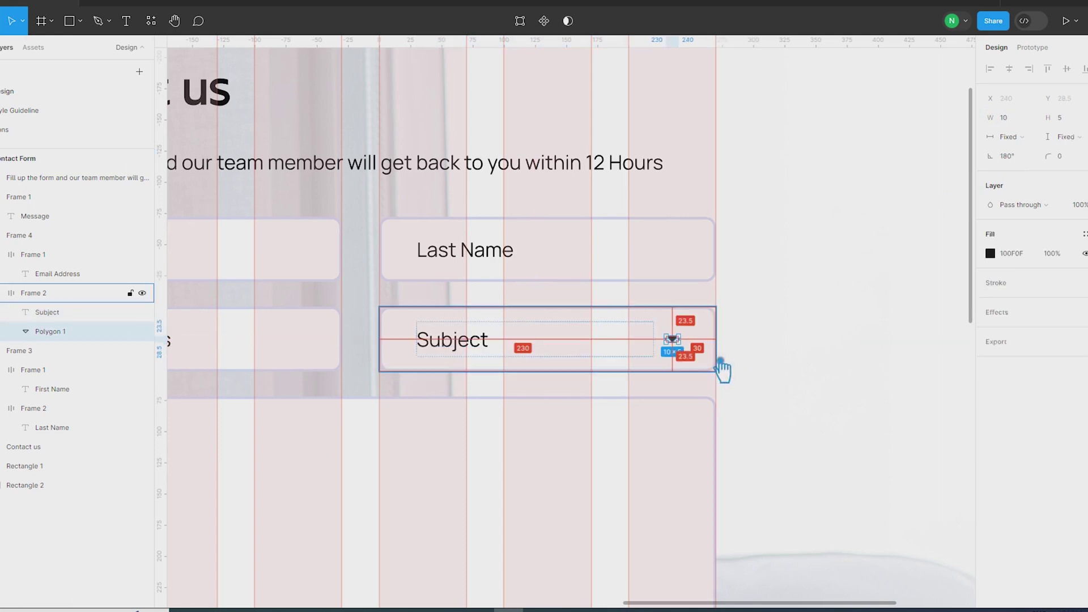
{"action": "left_click", "coordinate": [793, 370]}
{"action": "double_click", "coordinate": [687, 346]}
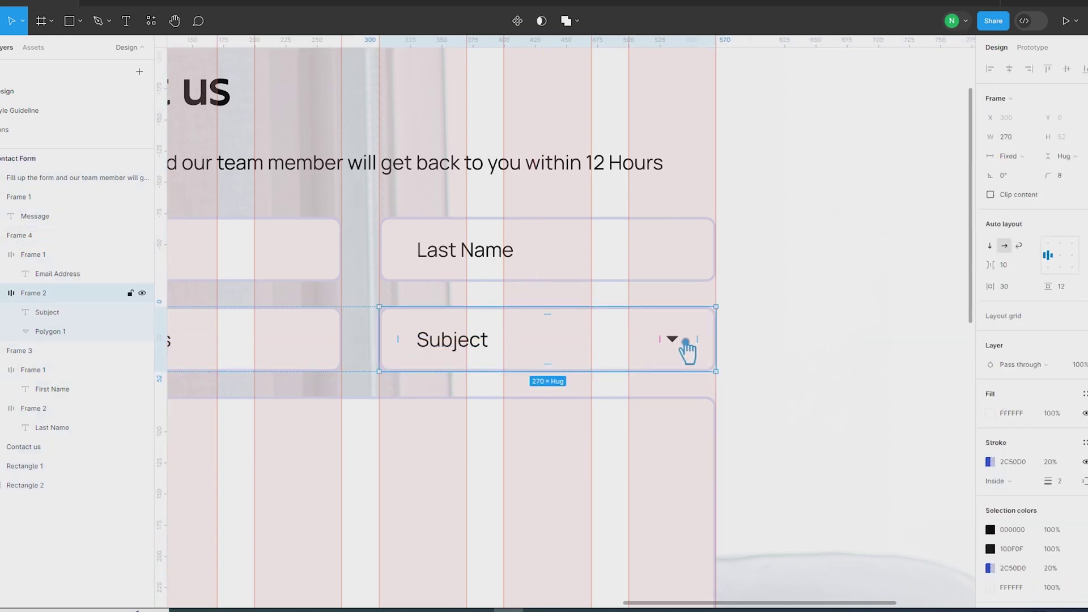
{"action": "scroll", "coordinate": [687, 348], "scroll_direction": "down", "scroll_amount": 5}
{"action": "left_click", "coordinate": [930, 359]}
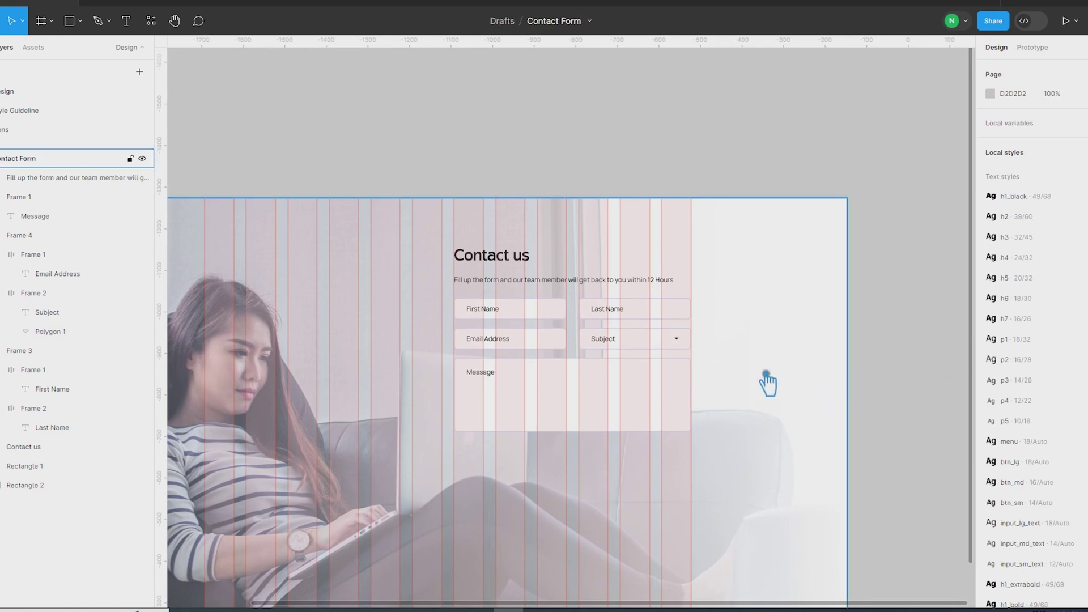
{"action": "scroll", "coordinate": [682, 340], "scroll_direction": "up", "scroll_amount": 5}
{"action": "left_click", "coordinate": [639, 335]}
{"action": "key", "text": "alt"}
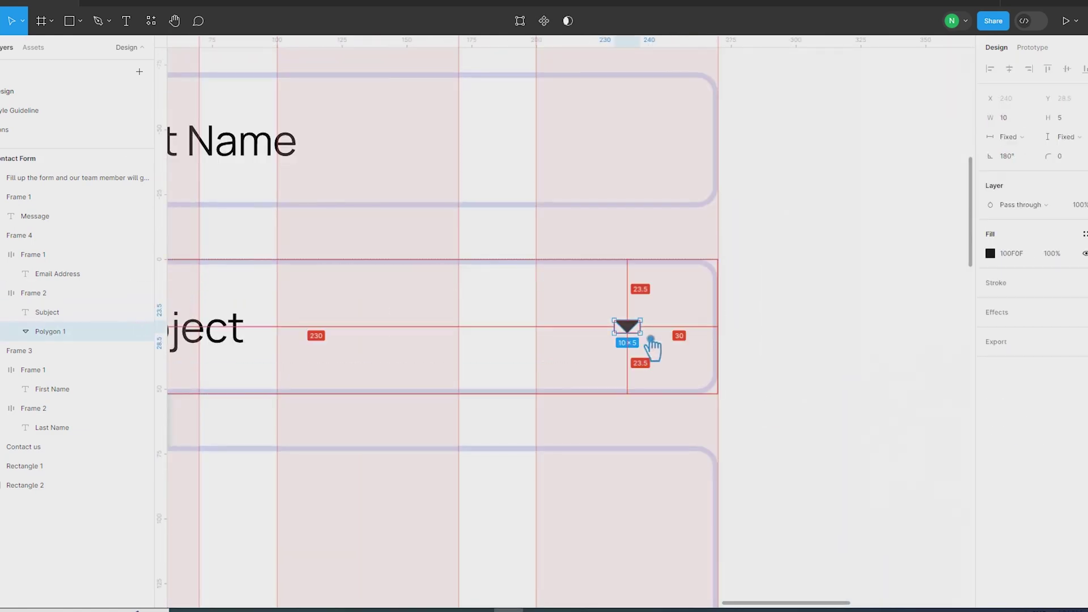
Enlarge the dropdown arrow in the Subject field to 12 × 6
{"action": "scroll", "coordinate": [656, 340], "scroll_direction": "left", "scroll_amount": 1}
{"action": "scroll", "coordinate": [700, 340], "scroll_direction": "up", "scroll_amount": 4}
{"action": "left_click_drag", "start_coordinate": [662, 328], "coordinate": [653, 330]}
{"action": "scroll", "coordinate": [647, 340], "scroll_direction": "down", "scroll_amount": 5}
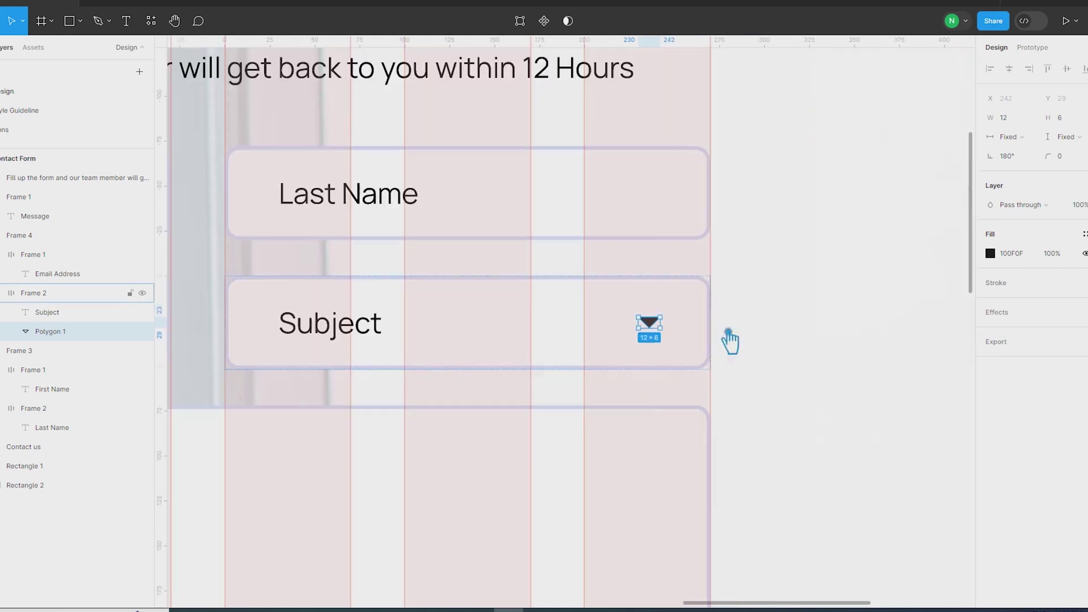
{"action": "key", "text": "Left"}
{"action": "key", "text": "Right"}
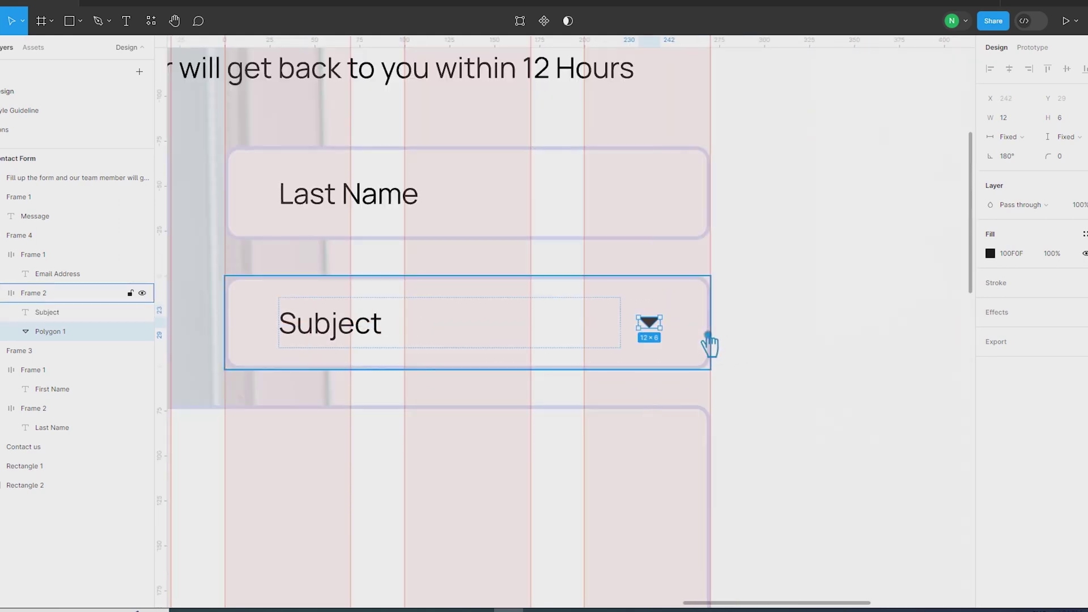
Reduce the width of the Subject text box by 2 to 188
{"action": "left_click", "coordinate": [403, 340]}
{"action": "left_click", "coordinate": [1028, 118]}
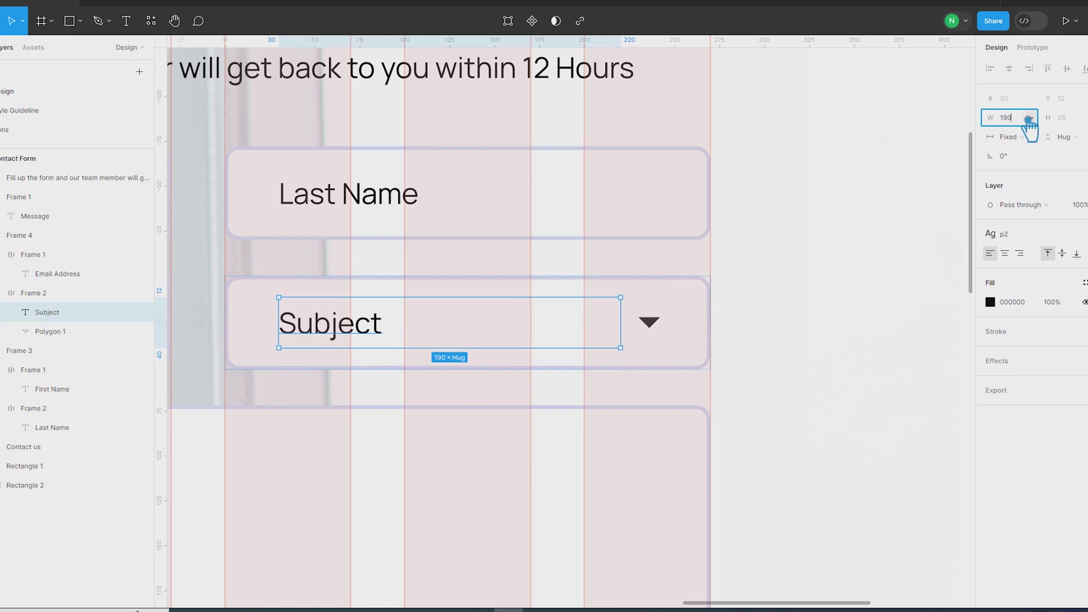
{"action": "type", "text": "-2"}
{"action": "key", "text": "Return"}
Apply the gray-3 colour style to the dropdown arrow's fill
{"action": "left_click", "coordinate": [827, 336]}
{"action": "double_click", "coordinate": [658, 327]}
{"action": "double_click", "coordinate": [657, 327]}
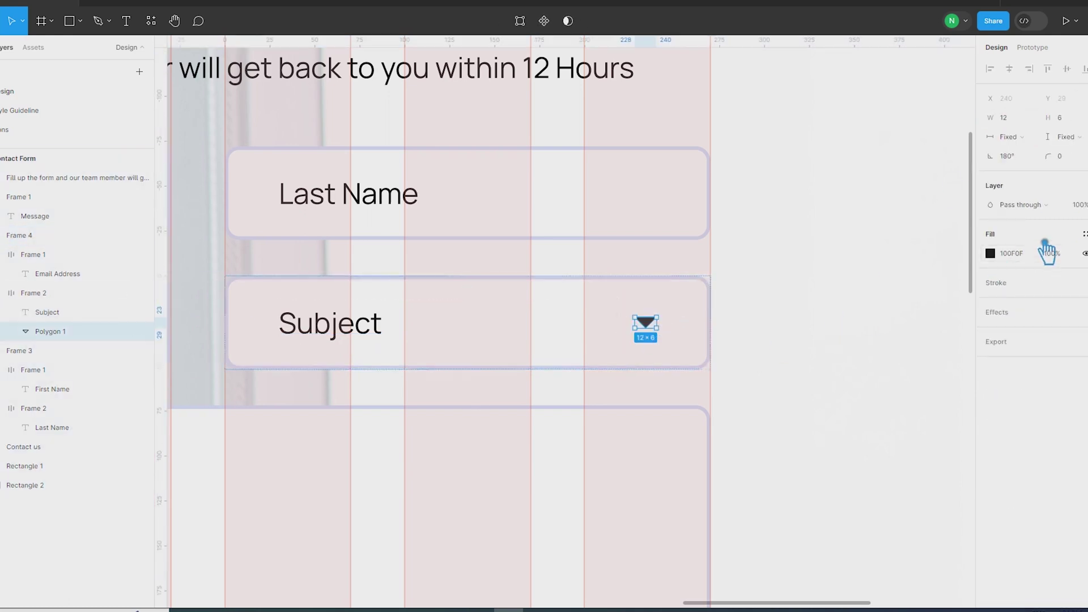
{"action": "left_click", "coordinate": [1085, 234]}
{"action": "left_click", "coordinate": [875, 434]}
{"action": "left_click", "coordinate": [873, 436]}
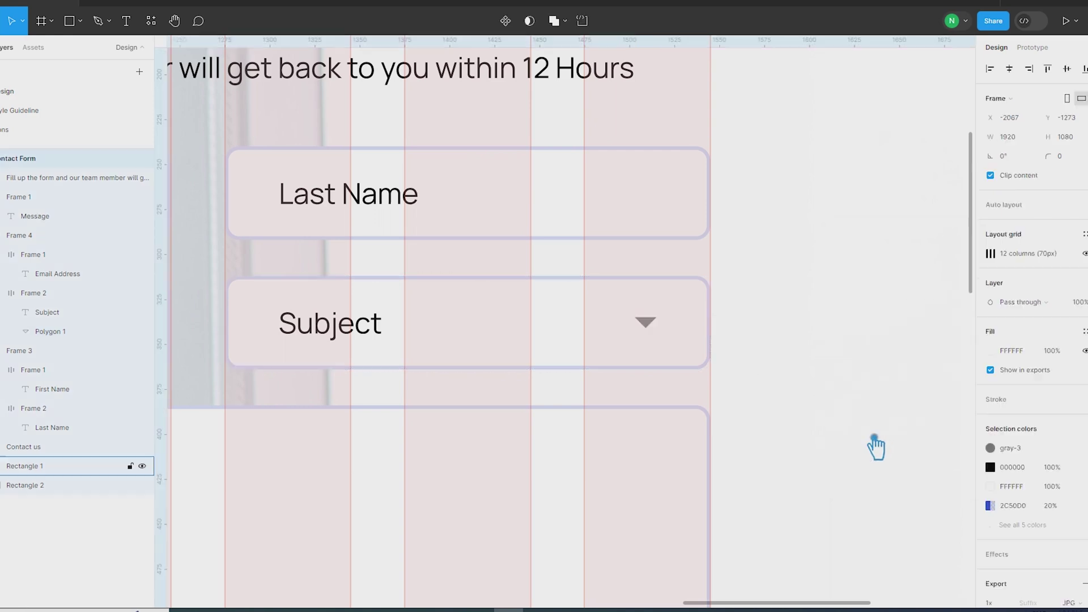
Select both field rows and the Message box together and change their black label text to the gray-2 style
{"action": "scroll", "coordinate": [873, 437], "scroll_direction": "down", "scroll_amount": 3}
{"action": "left_click", "coordinate": [693, 392]}
{"action": "left_click", "coordinate": [673, 358], "text": "shift"}
{"action": "left_click", "coordinate": [602, 468], "text": "shift"}
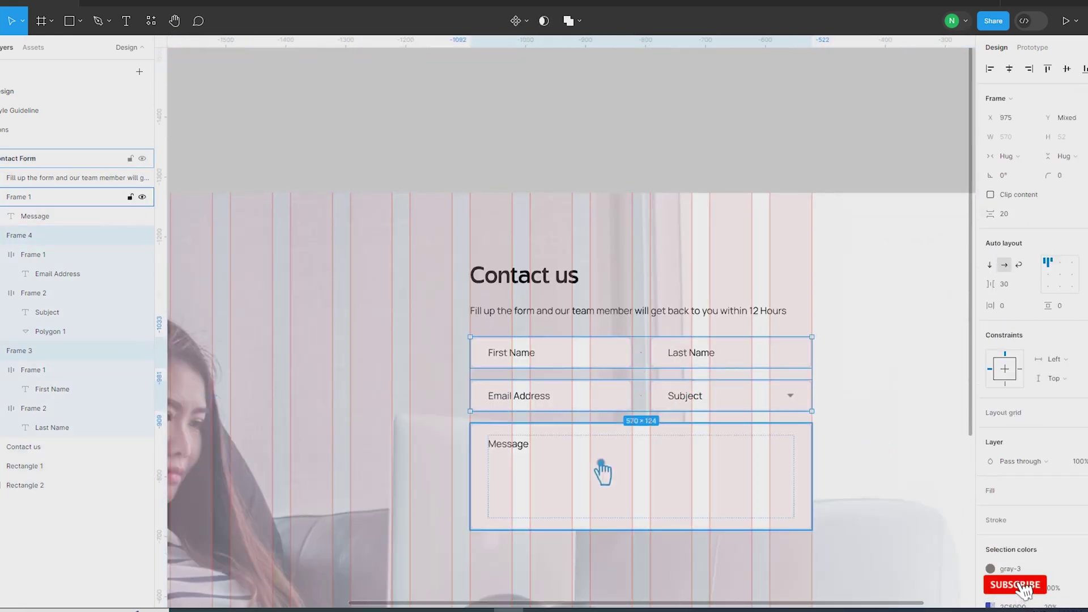
{"action": "scroll", "coordinate": [1034, 541], "scroll_direction": "down", "scroll_amount": 3}
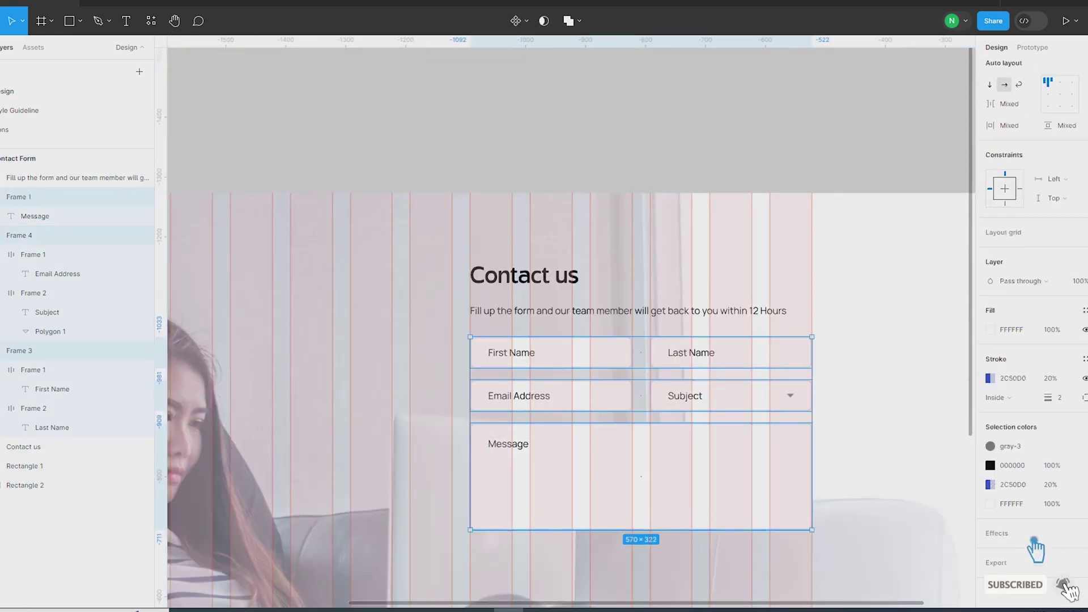
{"action": "left_click", "coordinate": [1084, 467]}
{"action": "left_click", "coordinate": [900, 536]}
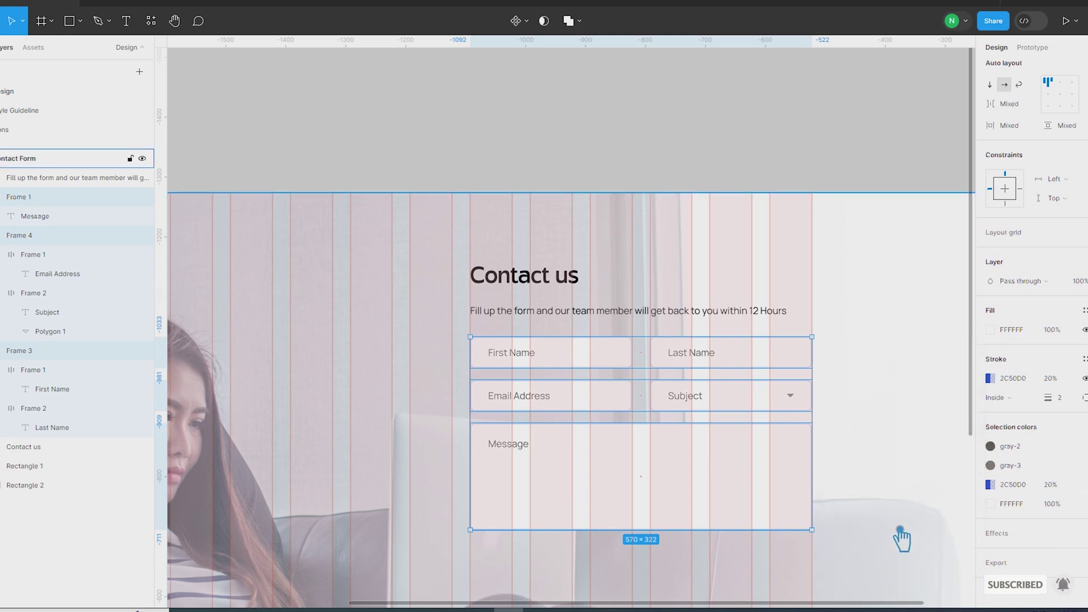
Change the dropdown arrow's colour to the gray-4 style through the selected fields' shared colours
{"action": "left_click", "coordinate": [1038, 466]}
{"action": "left_click", "coordinate": [884, 551]}
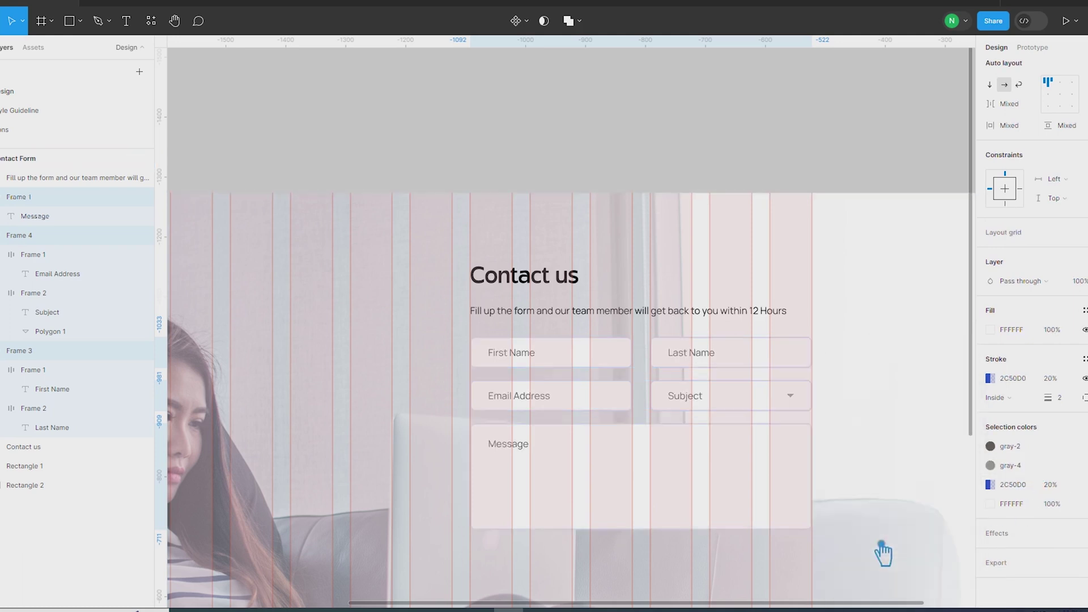
{"action": "key", "text": "Escape"}
Duplicate the Subject field and place the copy below the Message box, aligned with its left edge
{"action": "scroll", "coordinate": [916, 472], "scroll_direction": "down", "scroll_amount": 5}
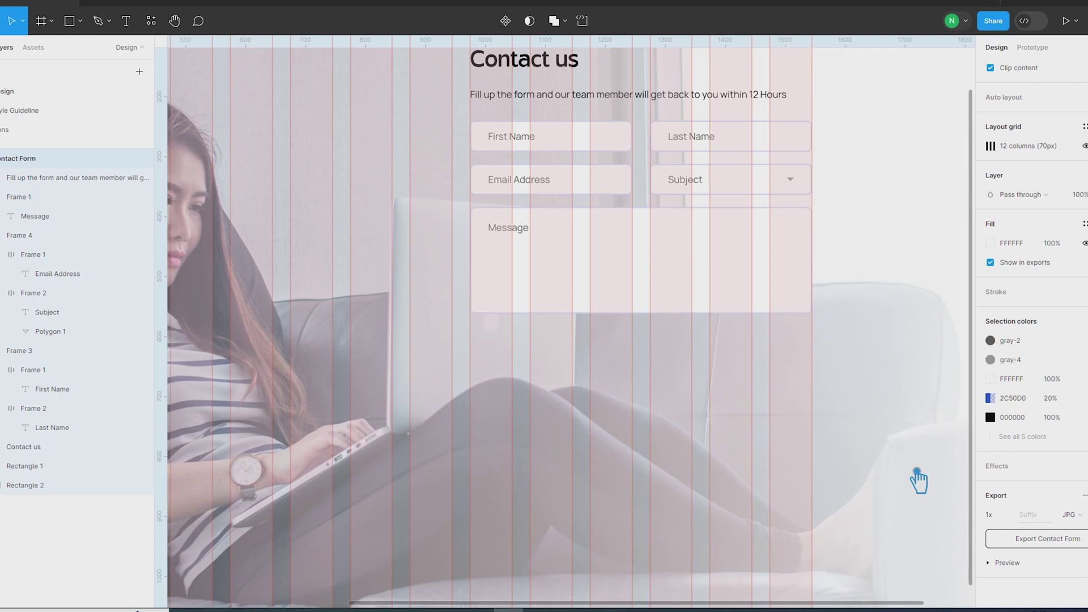
{"action": "scroll", "coordinate": [918, 480], "scroll_direction": "down", "scroll_amount": 3}
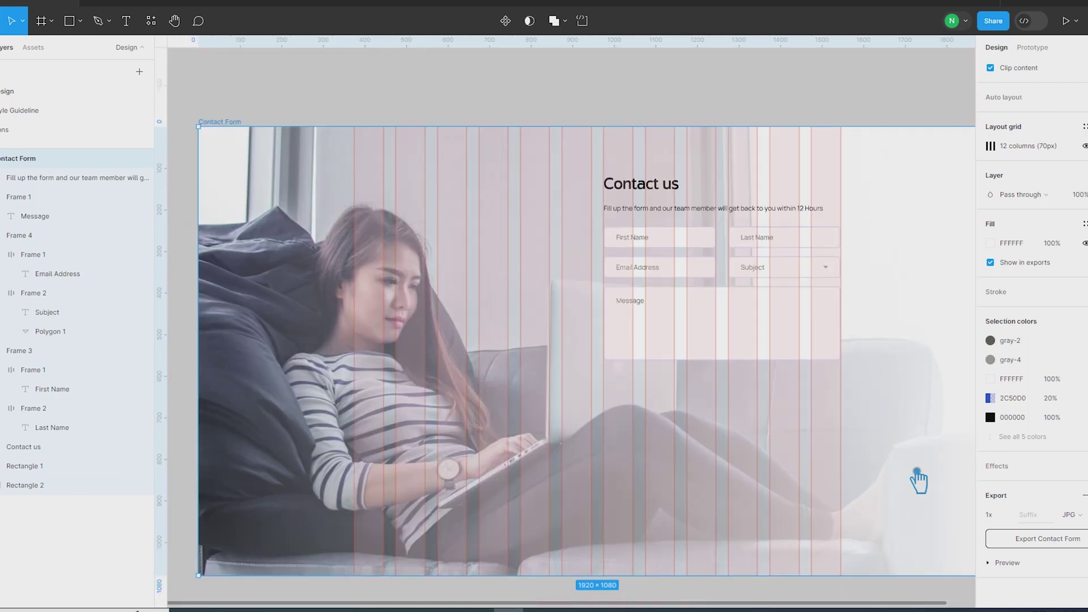
{"action": "double_click", "coordinate": [759, 278]}
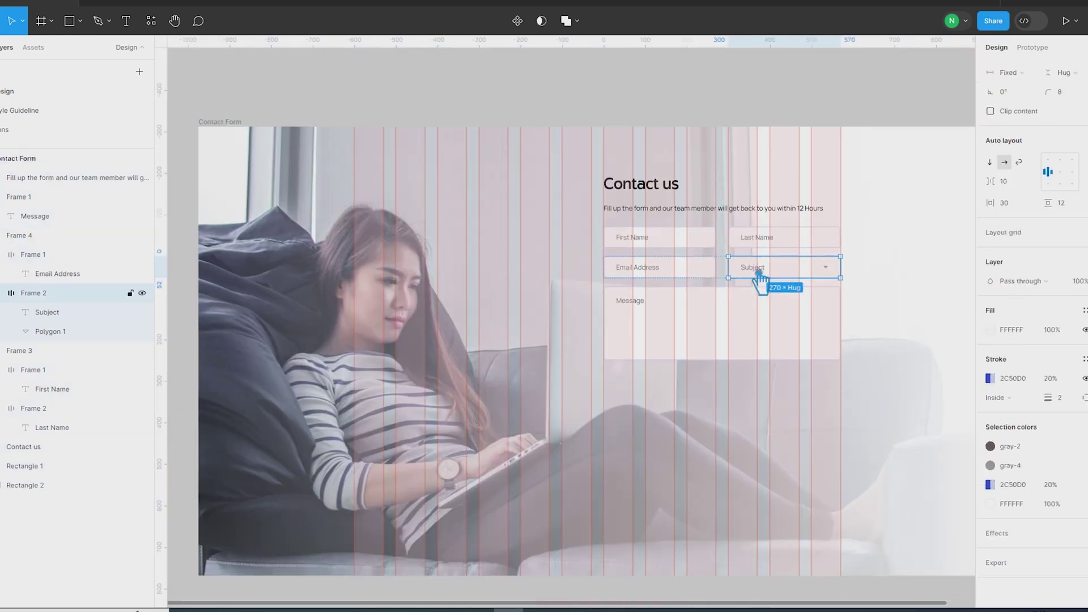
{"action": "left_click_drag", "start_coordinate": [721, 180], "coordinate": [633, 404]}
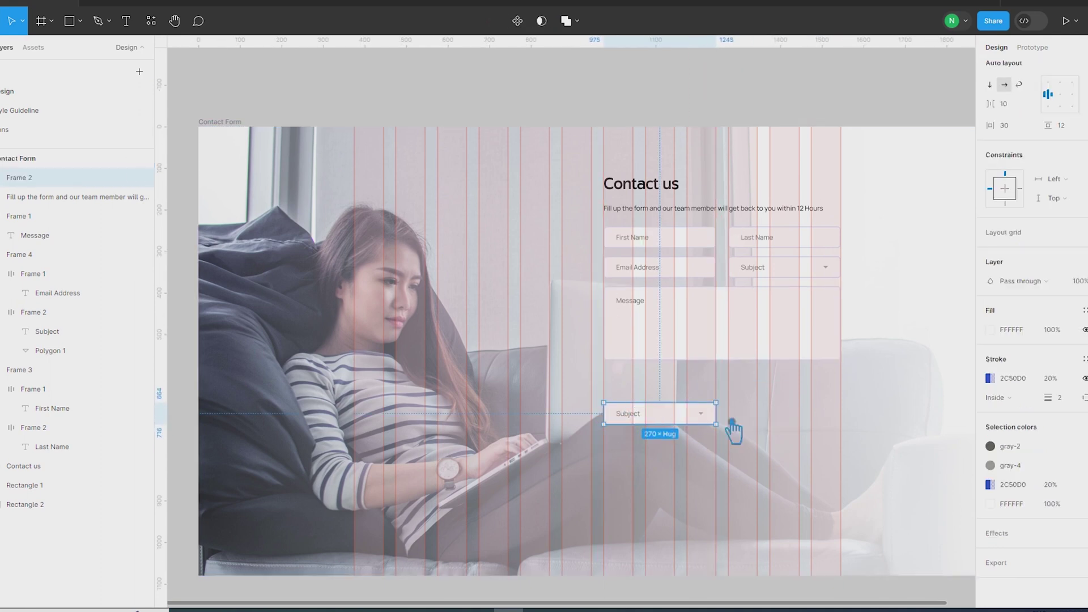
Turn the copied Subject field into a 170-wide Contact us button with its arrow rotated to -90°
{"action": "double_click", "coordinate": [702, 414]}
{"action": "scroll", "coordinate": [715, 429], "scroll_direction": "up", "scroll_amount": 5}
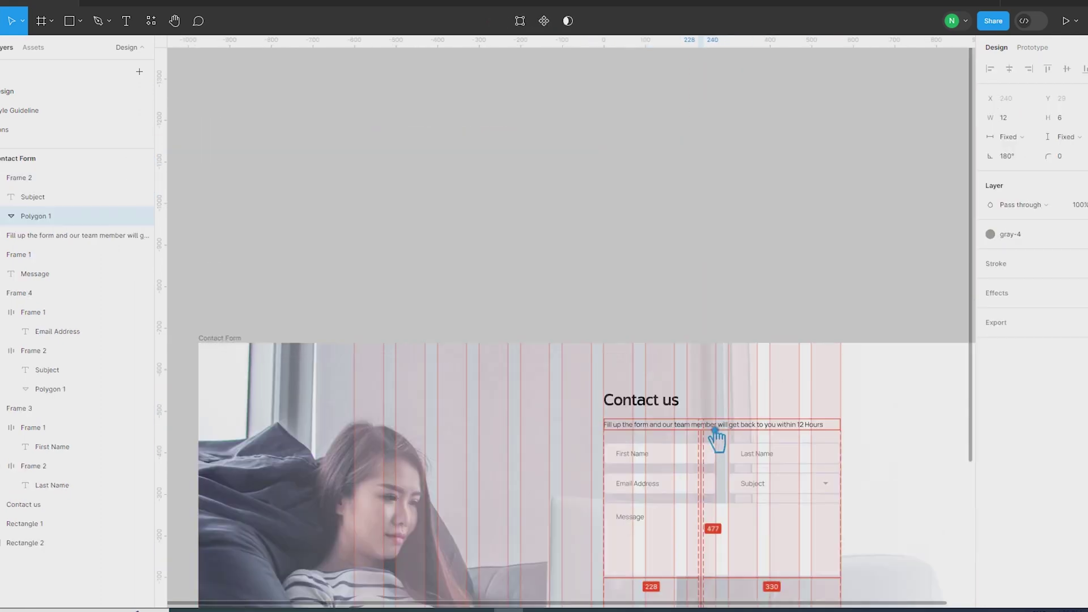
{"action": "scroll", "coordinate": [731, 442], "scroll_direction": "down", "scroll_amount": 6}
{"action": "scroll", "coordinate": [721, 390], "scroll_direction": "up", "scroll_amount": 3}
{"action": "scroll", "coordinate": [715, 504], "scroll_direction": "up", "scroll_amount": 8}
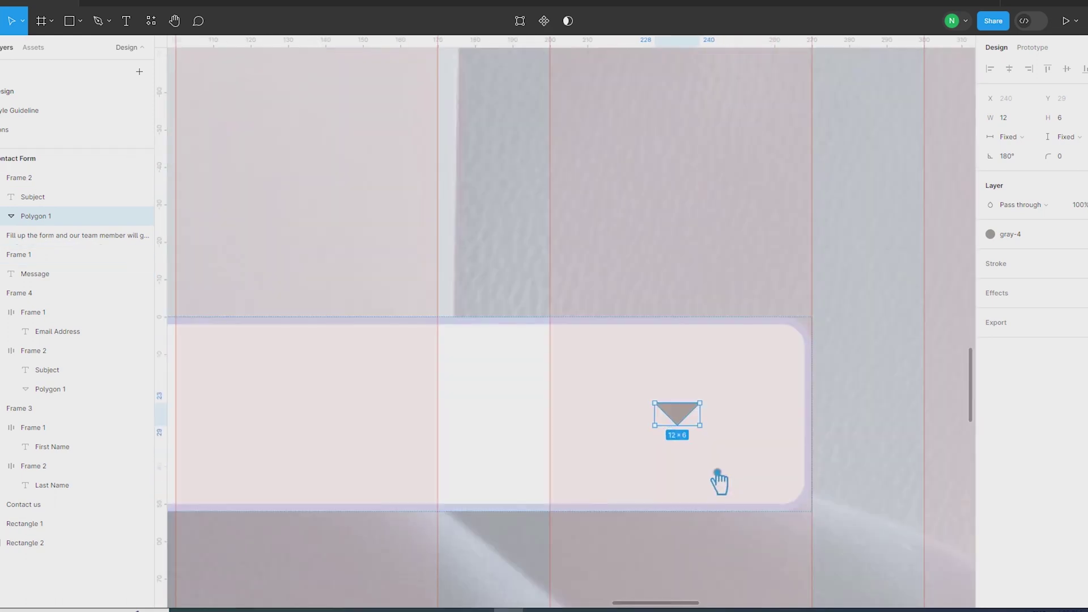
{"action": "left_click_drag", "start_coordinate": [706, 401], "coordinate": [685, 415]}
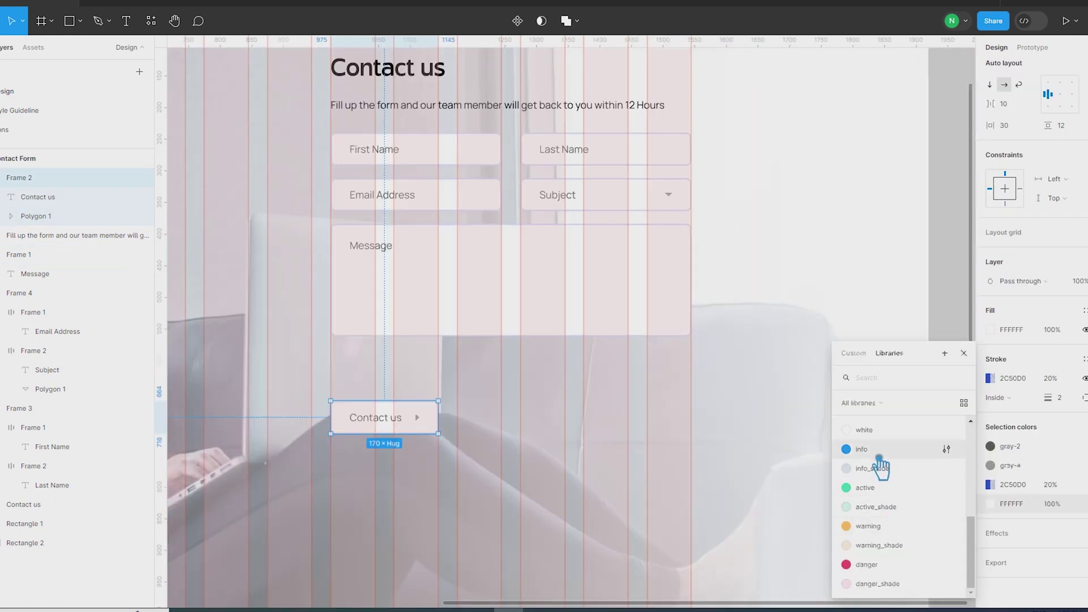
Apply the info colour style to the button's fill and the info_shade style to its arrow
{"action": "left_click", "coordinate": [879, 456]}
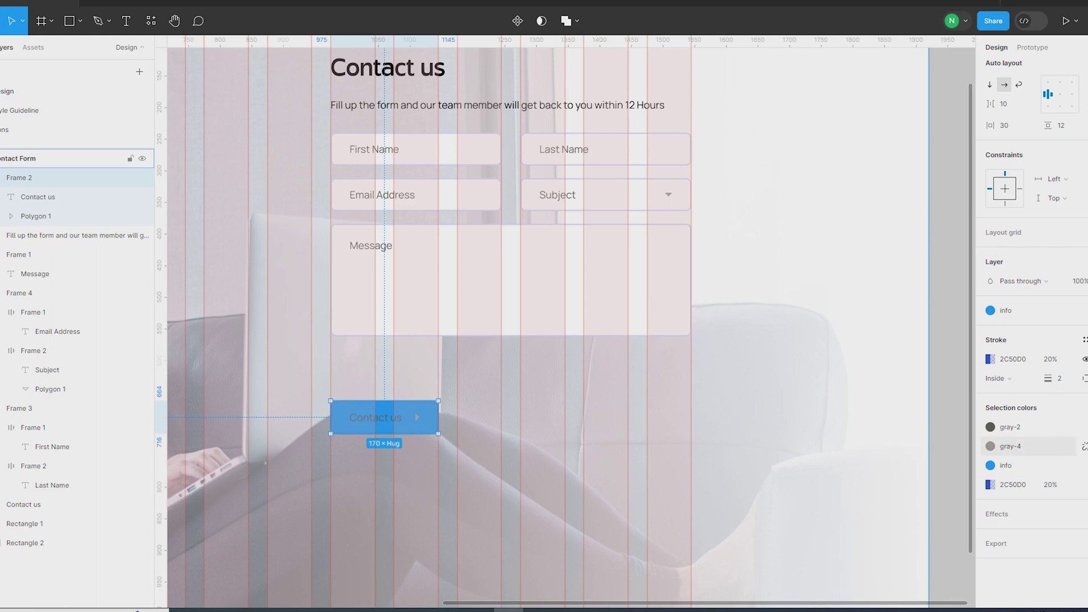
{"action": "left_click", "coordinate": [993, 446]}
{"action": "scroll", "coordinate": [906, 471], "scroll_direction": "up", "scroll_amount": 5}
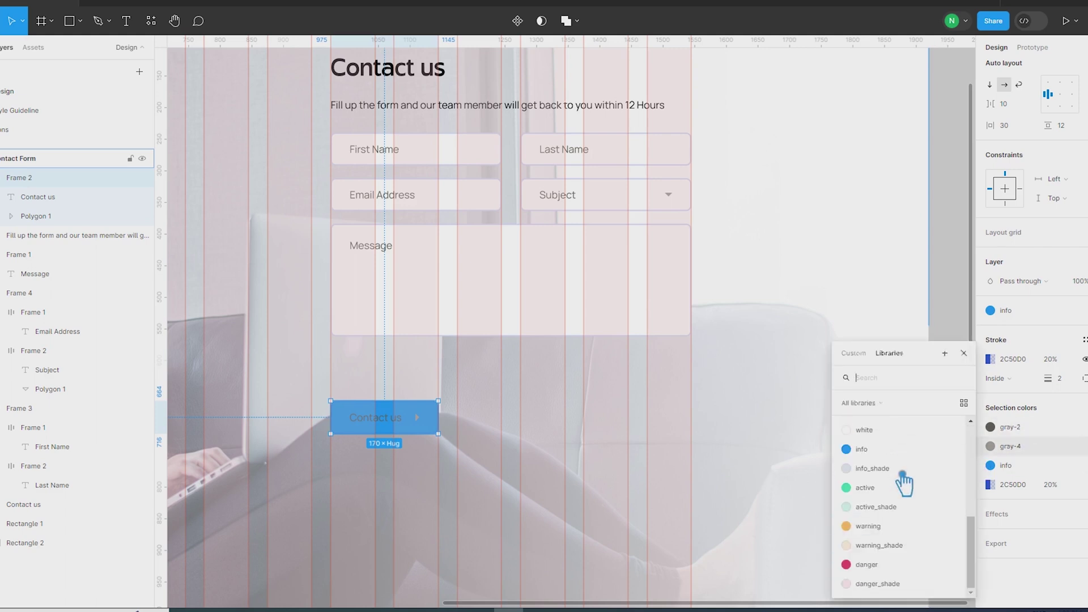
{"action": "left_click", "coordinate": [902, 478]}
{"action": "left_click", "coordinate": [1030, 469]}
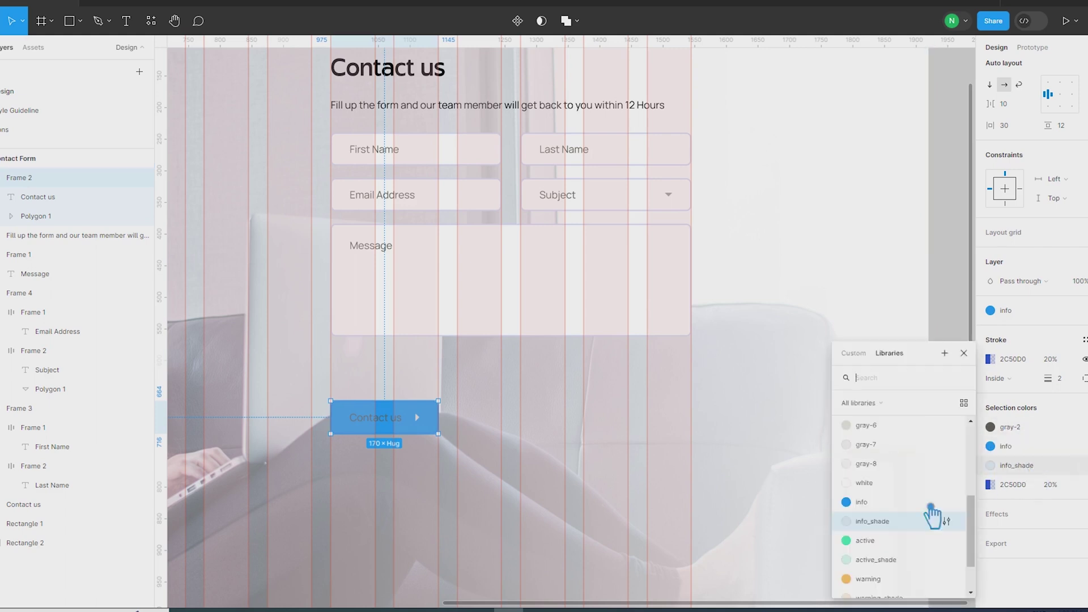
{"action": "left_click", "coordinate": [887, 527]}
Change both the button's label and its arrow to the white colour style
{"action": "left_click", "coordinate": [1020, 433]}
{"action": "scroll", "coordinate": [966, 503], "scroll_direction": "down", "scroll_amount": 4}
{"action": "left_click", "coordinate": [873, 432]}
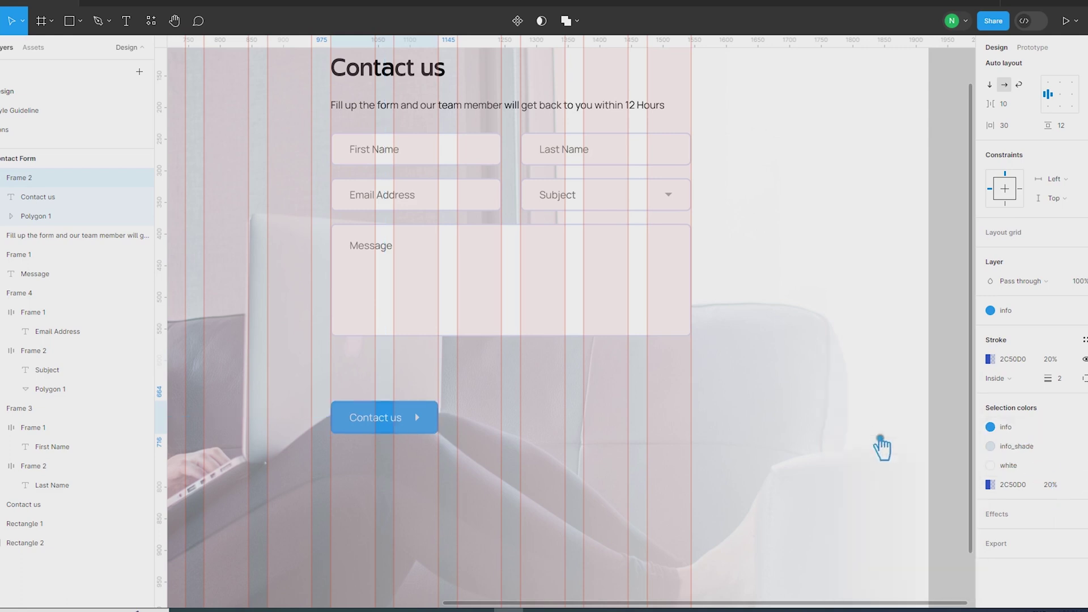
{"action": "left_click", "coordinate": [1038, 454]}
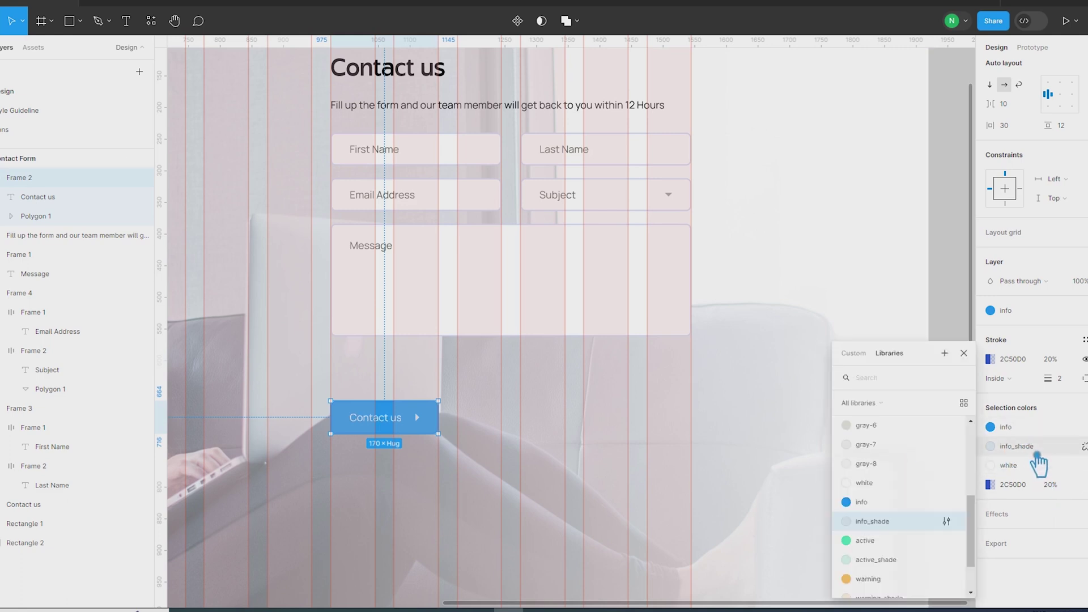
{"action": "left_click", "coordinate": [879, 504]}
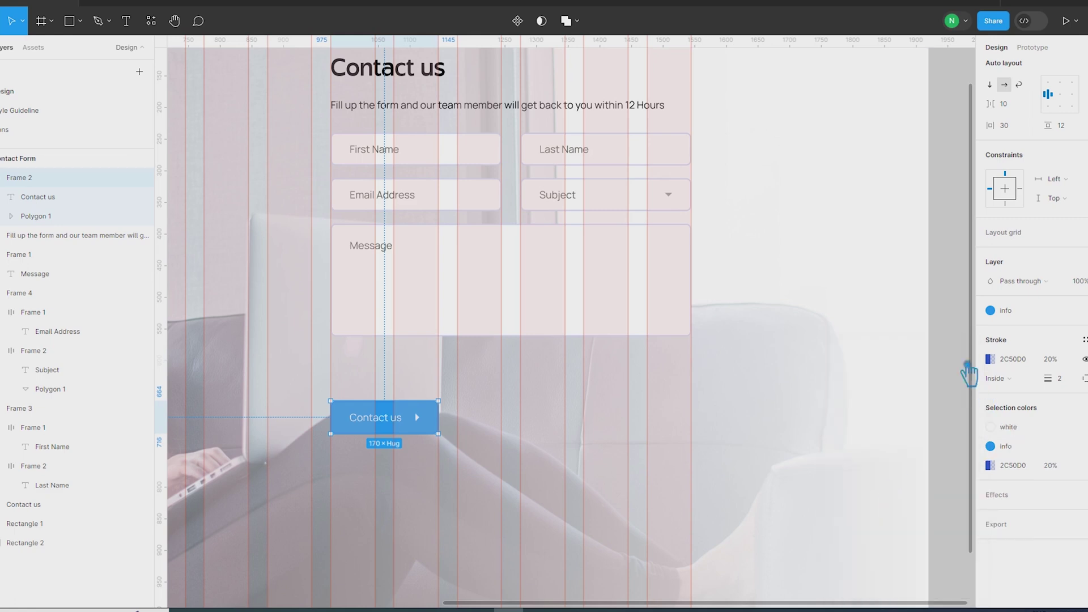
Apply the h7 text style to the button's Contact us label
{"action": "left_click", "coordinate": [970, 372]}
{"action": "left_click", "coordinate": [371, 431]}
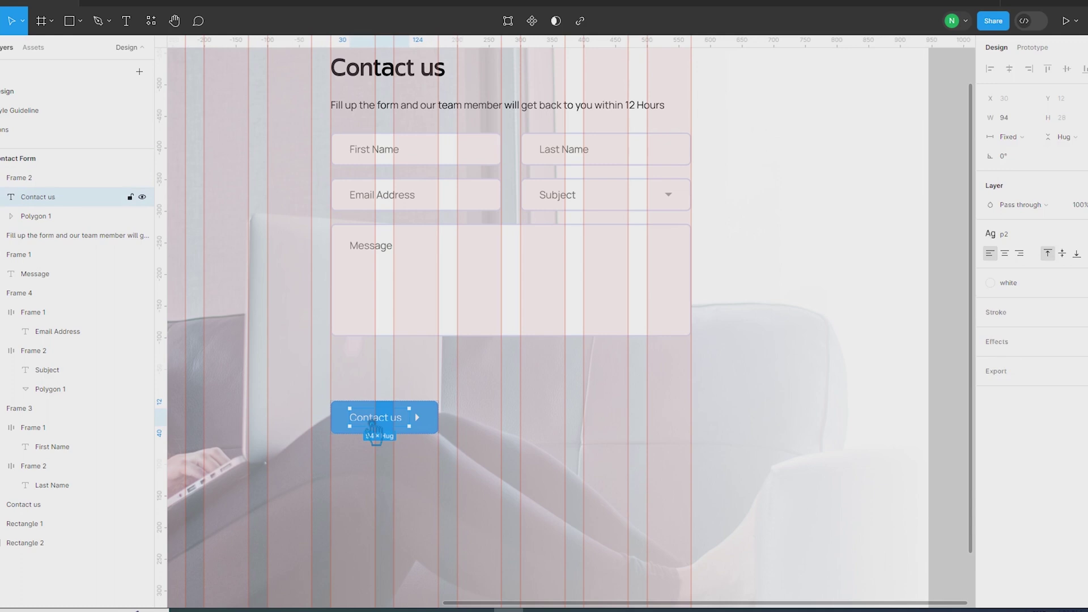
{"action": "left_click", "coordinate": [1049, 230]}
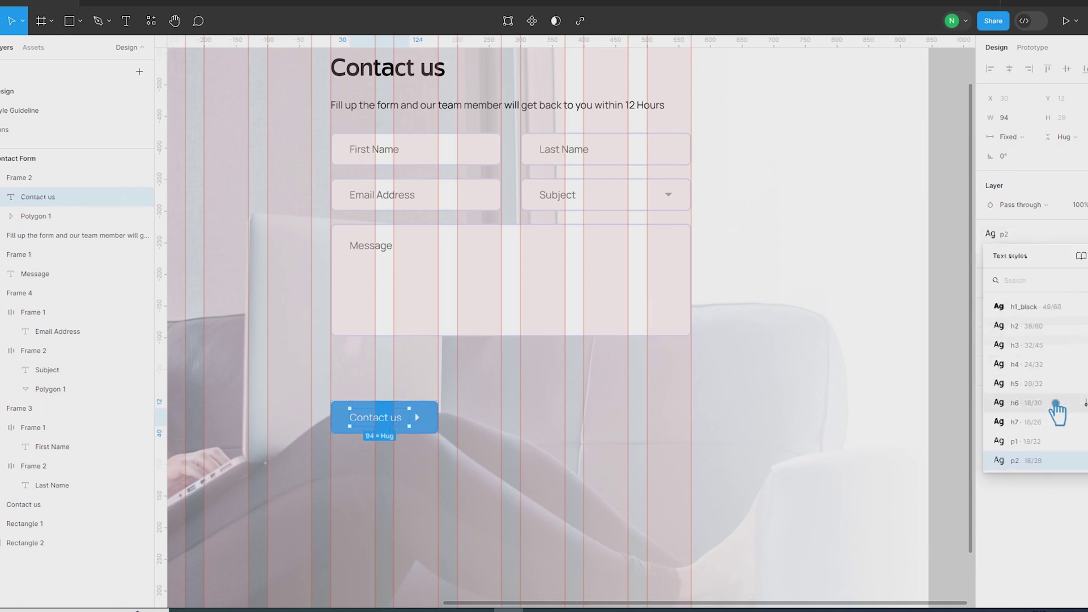
{"action": "left_click", "coordinate": [1045, 424]}
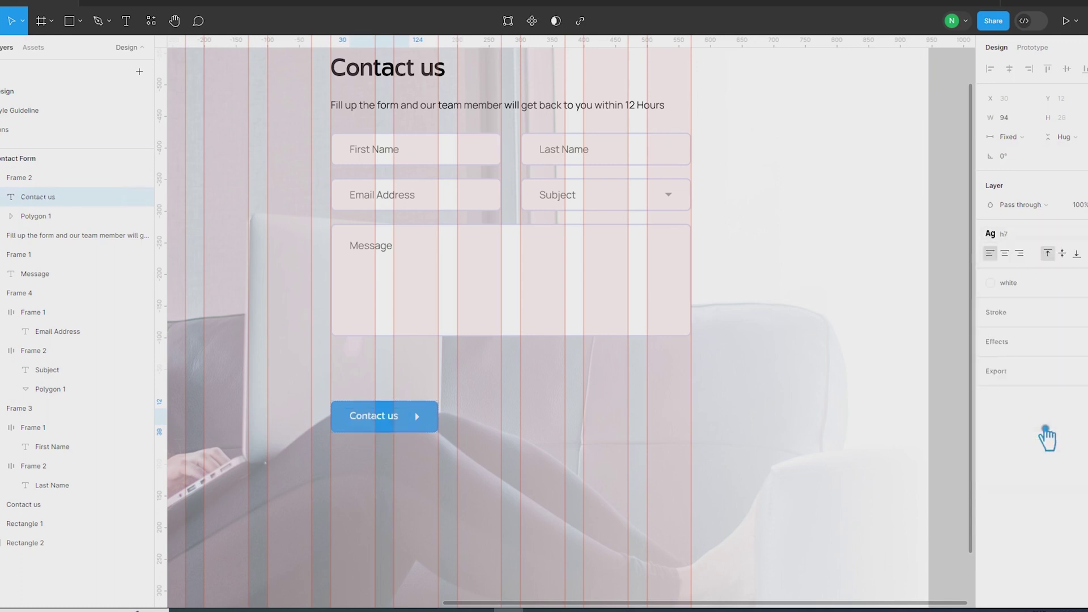
Narrow the button label's text box to a width of 77 and centre the button's contents
{"action": "left_click", "coordinate": [952, 340]}
{"action": "scroll", "coordinate": [402, 433], "scroll_direction": "up", "scroll_amount": 5}
{"action": "scroll", "coordinate": [407, 439], "scroll_direction": "up", "scroll_amount": 3}
{"action": "left_click", "coordinate": [518, 372]}
{"action": "left_click_drag", "start_coordinate": [518, 371], "coordinate": [422, 374]}
{"action": "scroll", "coordinate": [449, 371], "scroll_direction": "up", "scroll_amount": 5}
{"action": "scroll", "coordinate": [411, 374], "scroll_direction": "down", "scroll_amount": 8}
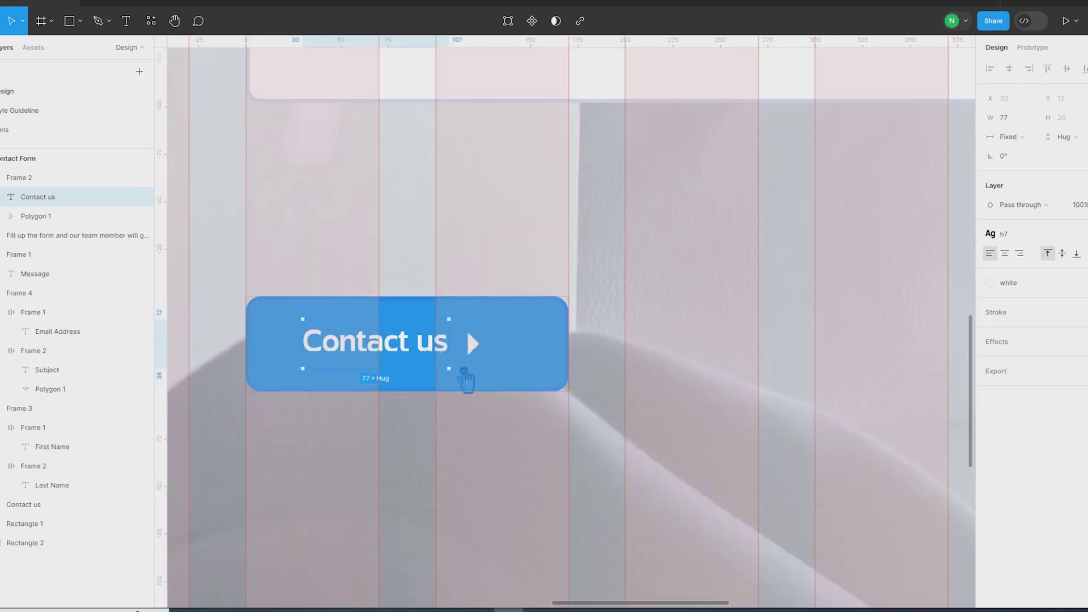
{"action": "left_click", "coordinate": [466, 378]}
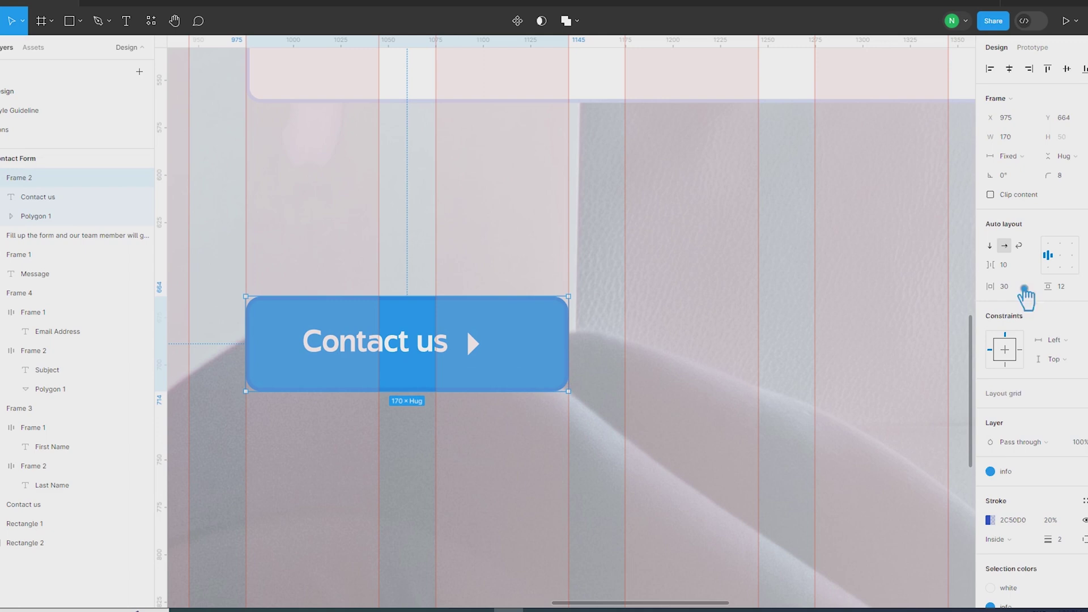
{"action": "left_click", "coordinate": [1061, 255]}
Set the height of the arrow inside the Contact us button to 5
{"action": "left_click", "coordinate": [490, 343]}
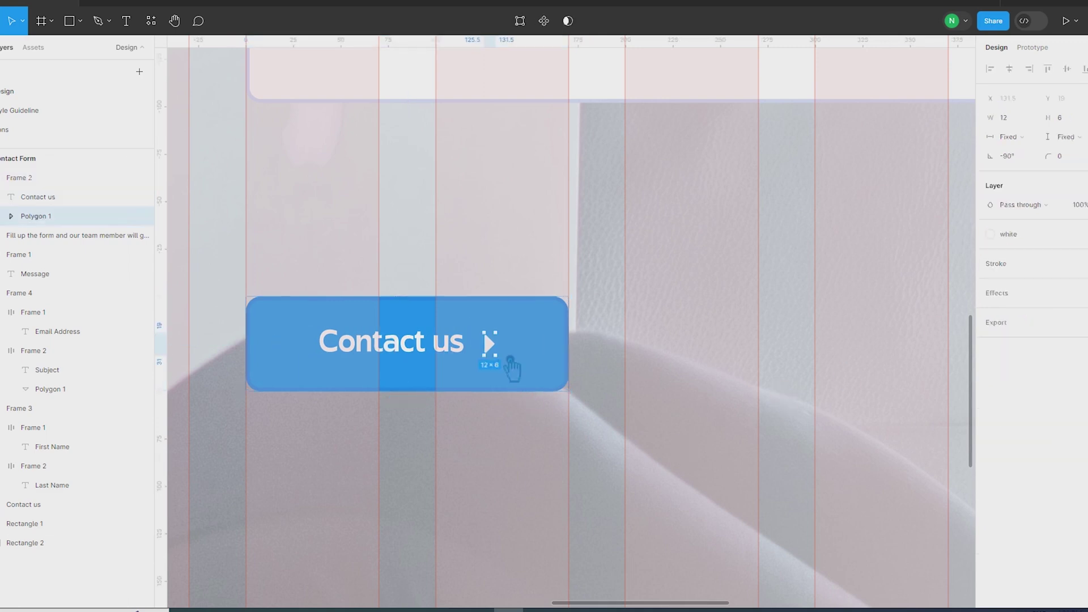
{"action": "scroll", "coordinate": [508, 365], "scroll_direction": "up", "scroll_amount": 5}
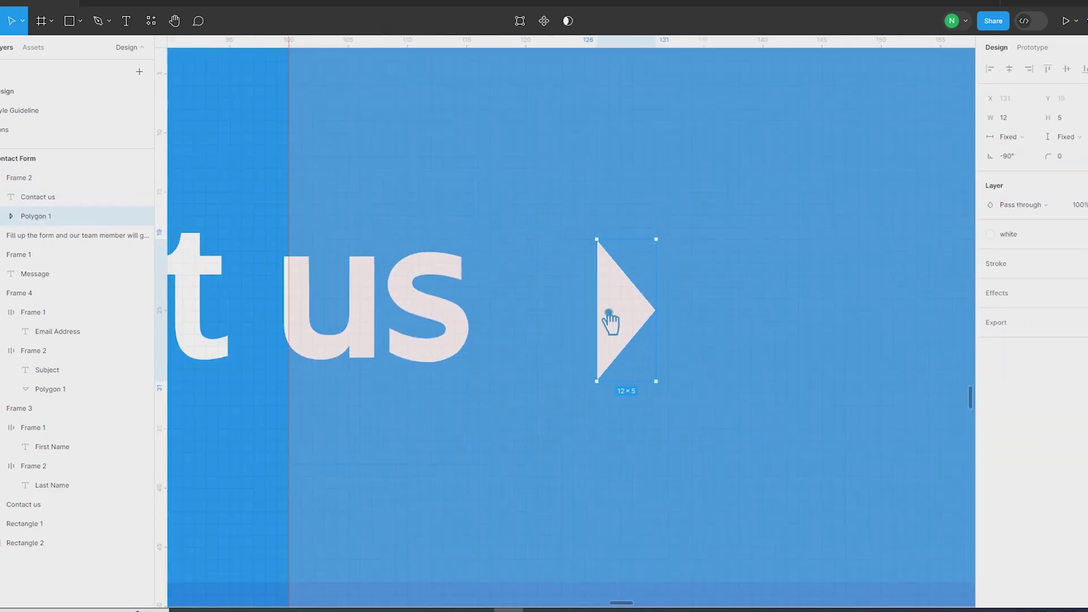
{"action": "scroll", "coordinate": [602, 315], "scroll_direction": "down", "scroll_amount": 15}
{"action": "key", "text": "Escape"}
Set the Subject dropdown arrow's height to 5 and apply the info colour style to it
{"action": "scroll", "coordinate": [731, 234], "scroll_direction": "up", "scroll_amount": 10}
{"action": "left_click", "coordinate": [794, 150]}
{"action": "scroll", "coordinate": [785, 170], "scroll_direction": "down", "scroll_amount": 10}
{"action": "left_click", "coordinate": [888, 384]}
{"action": "double_click", "coordinate": [784, 158]}
{"action": "double_click", "coordinate": [784, 158]}
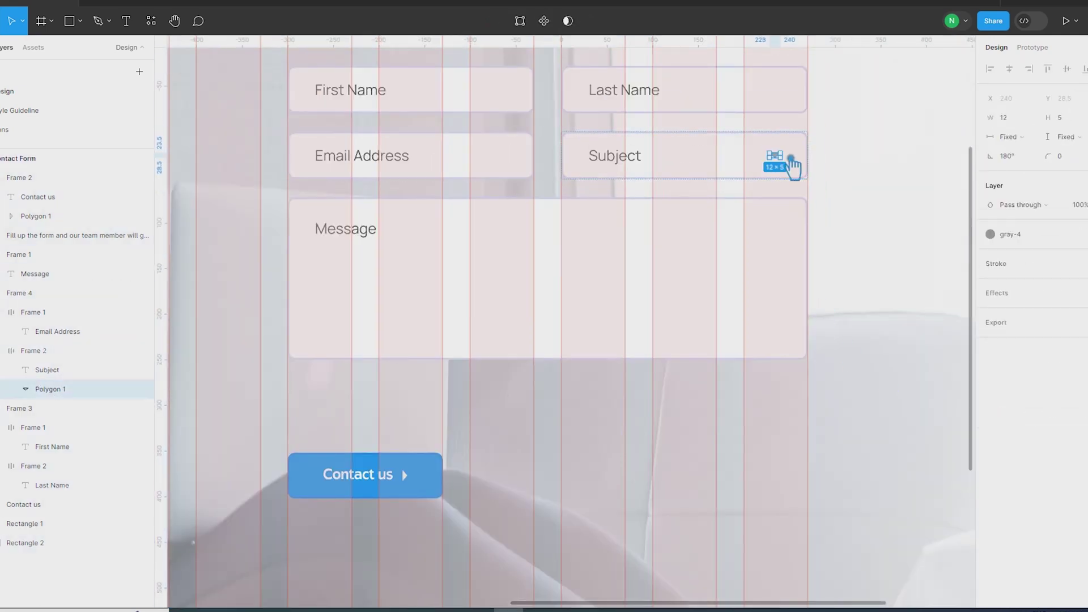
{"action": "left_click", "coordinate": [1015, 235]}
{"action": "scroll", "coordinate": [889, 425], "scroll_direction": "down", "scroll_amount": 4}
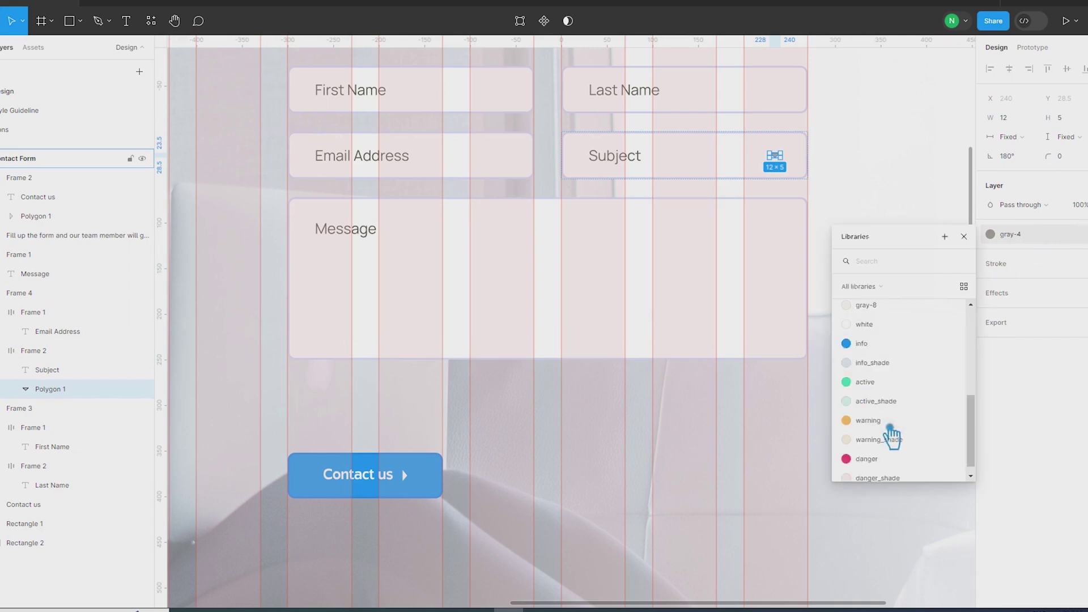
{"action": "left_click", "coordinate": [885, 337]}
{"action": "left_click", "coordinate": [896, 291]}
Set the vertical gap between the Message box and the Contact us button to 60
{"action": "scroll", "coordinate": [883, 312], "scroll_direction": "down", "scroll_amount": 5}
{"action": "scroll", "coordinate": [899, 413], "scroll_direction": "right", "scroll_amount": 3}
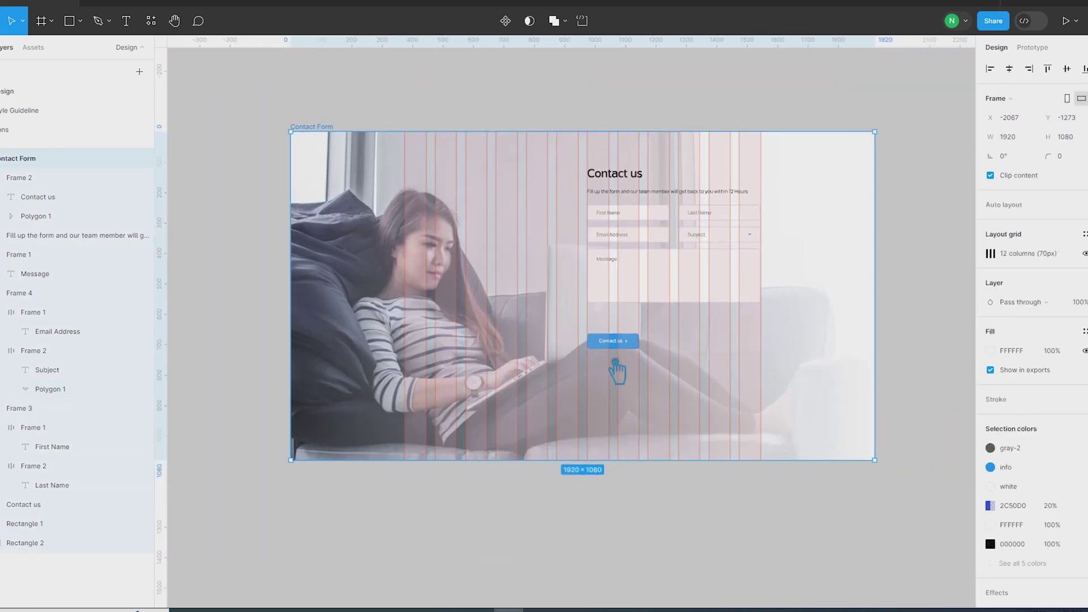
{"action": "left_click", "coordinate": [612, 341]}
{"action": "left_click", "coordinate": [619, 294], "text": "shift"}
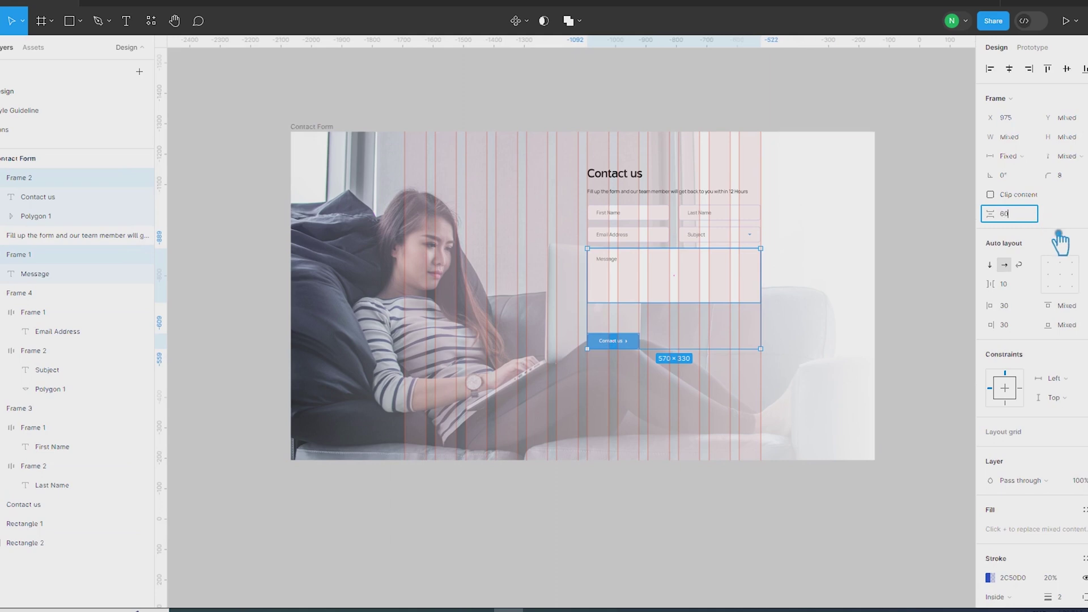
{"action": "key", "text": "Escape"}
Shorten the Contact Form frame from its lower edge to a height of 975
{"action": "left_click", "coordinate": [842, 413]}
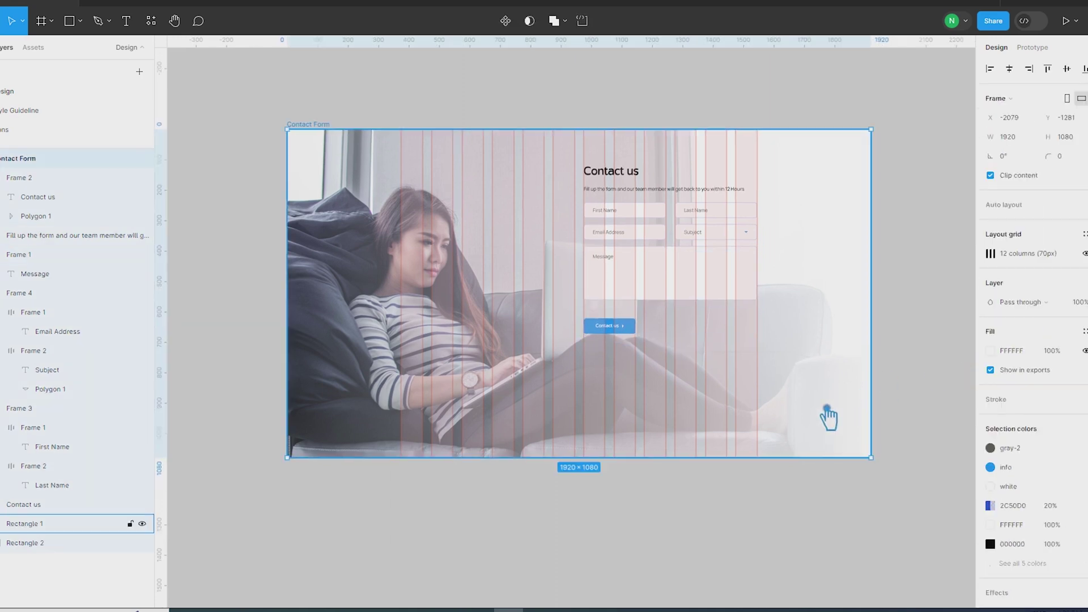
{"action": "left_click_drag", "start_coordinate": [567, 459], "coordinate": [568, 429]}
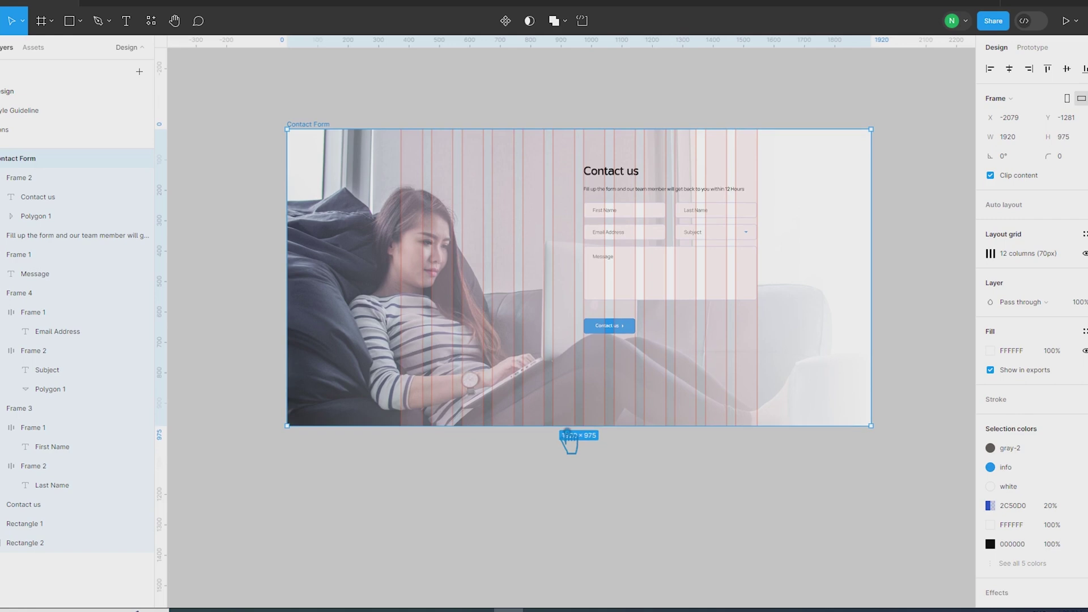
{"action": "left_click", "coordinate": [895, 245]}
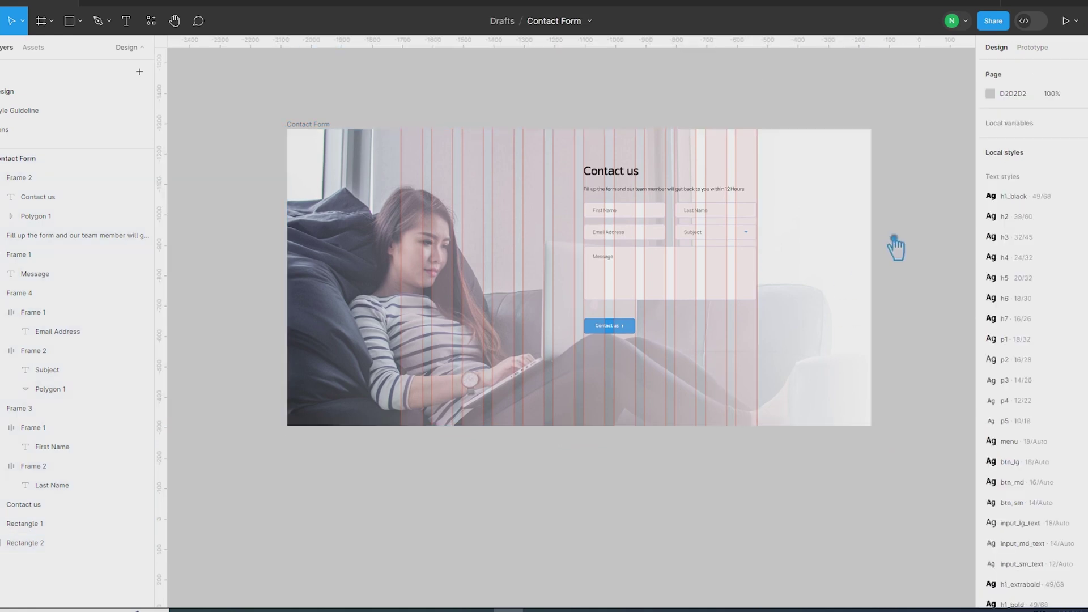
Hide the layout grid and the rulers
{"action": "key", "text": "ctrl+shift+4"}
{"action": "key", "text": "shift+r"}
{"action": "scroll", "coordinate": [688, 277], "scroll_direction": "up", "scroll_amount": 3}
{"action": "scroll", "coordinate": [709, 380], "scroll_direction": "up", "scroll_amount": 5}
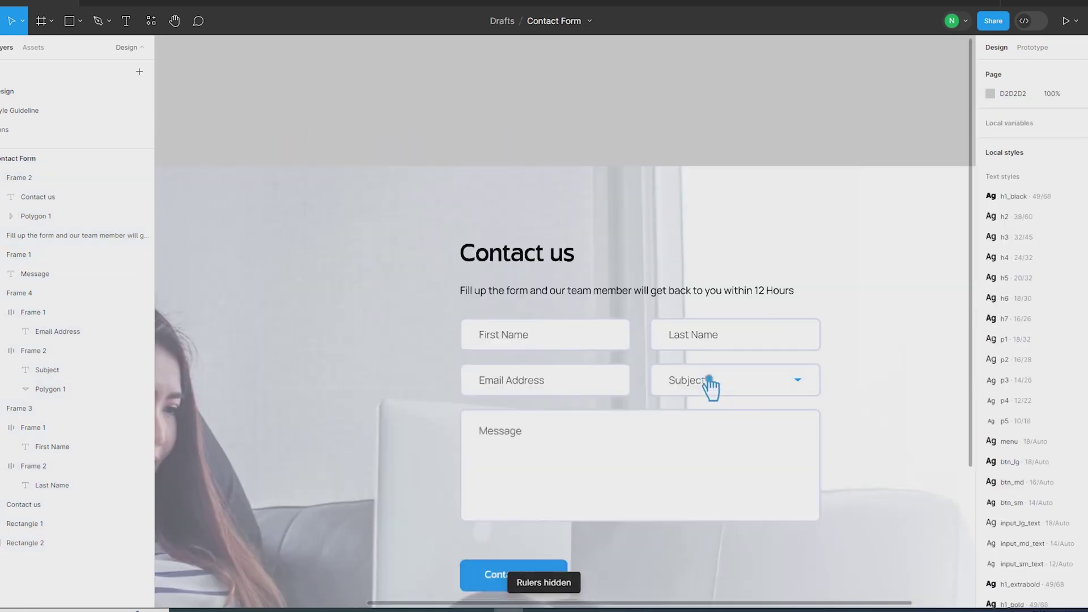
{"action": "scroll", "coordinate": [736, 318], "scroll_direction": "down", "scroll_amount": 3}
{"action": "scroll", "coordinate": [748, 301], "scroll_direction": "up", "scroll_amount": 1}
Wrap the Message box and the Contact us button together in an auto layout
{"action": "left_click", "coordinate": [525, 437]}
{"action": "left_click", "coordinate": [572, 354], "text": "shift"}
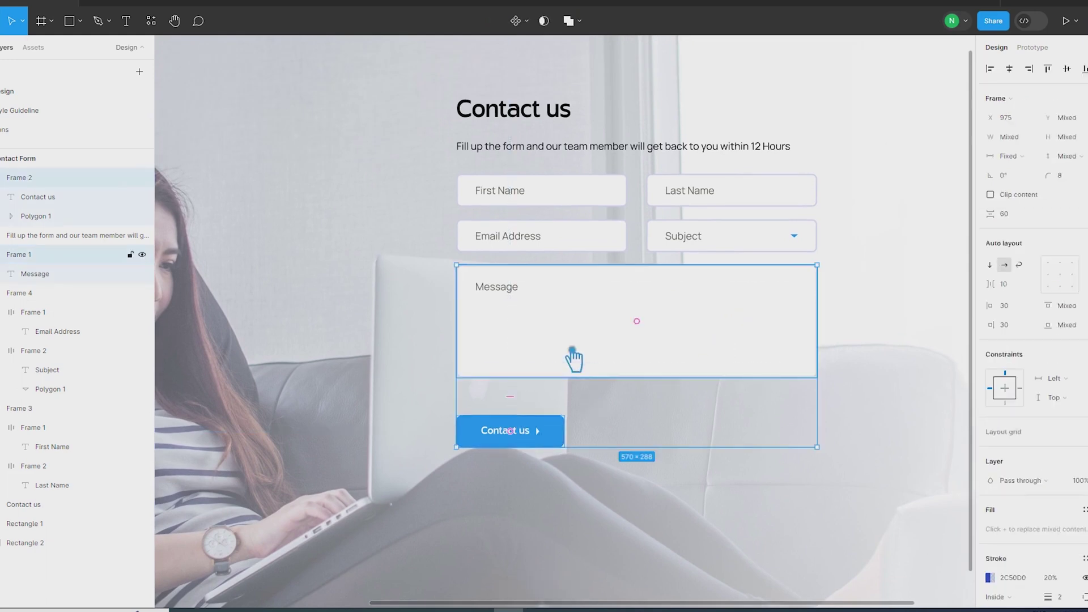
{"action": "key", "text": "shift+a"}
Wrap the two field rows in an auto layout and combine it with the Message and button block in another
{"action": "left_click", "coordinate": [584, 240]}
{"action": "left_click", "coordinate": [584, 206], "text": "shift"}
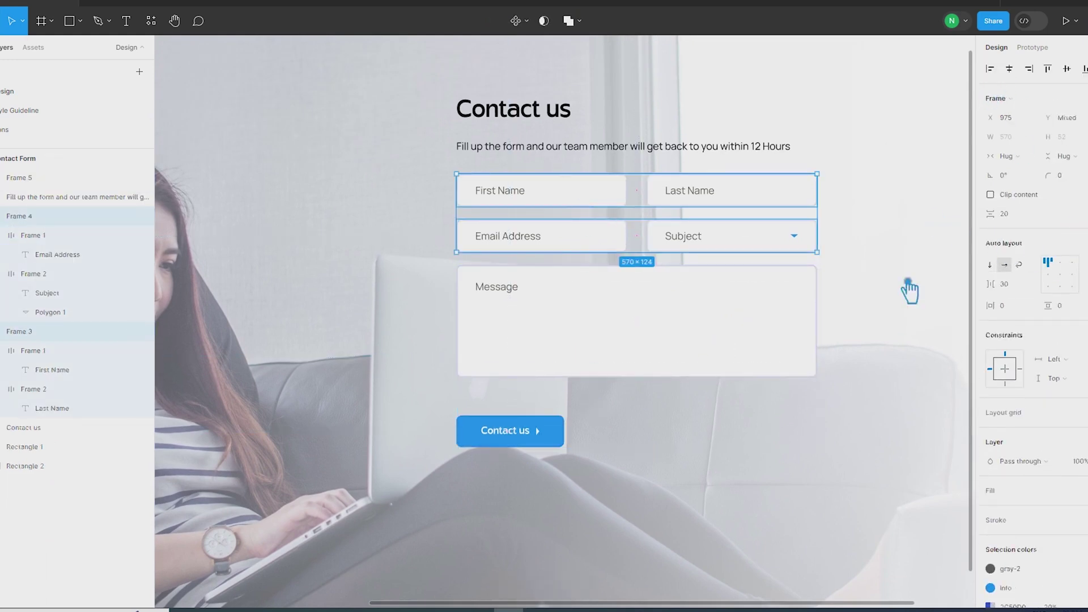
{"action": "key", "text": "shift+a"}
{"action": "left_click", "coordinate": [662, 323], "text": "shift"}
{"action": "key", "text": "shift+a"}
Wrap the Contact us heading and its description in an auto layout with a gap of 10
{"action": "left_click", "coordinate": [512, 145]}
{"action": "left_click", "coordinate": [514, 110], "text": "shift"}
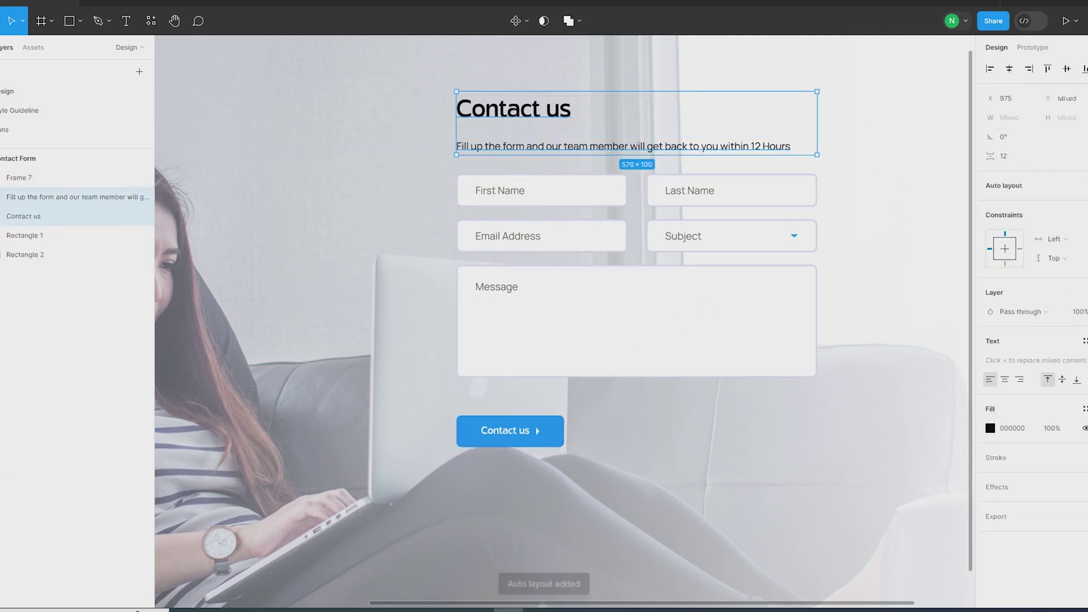
{"action": "key", "text": "shift+a"}
{"action": "left_click", "coordinate": [1005, 265]}
{"action": "type", "text": "10"}
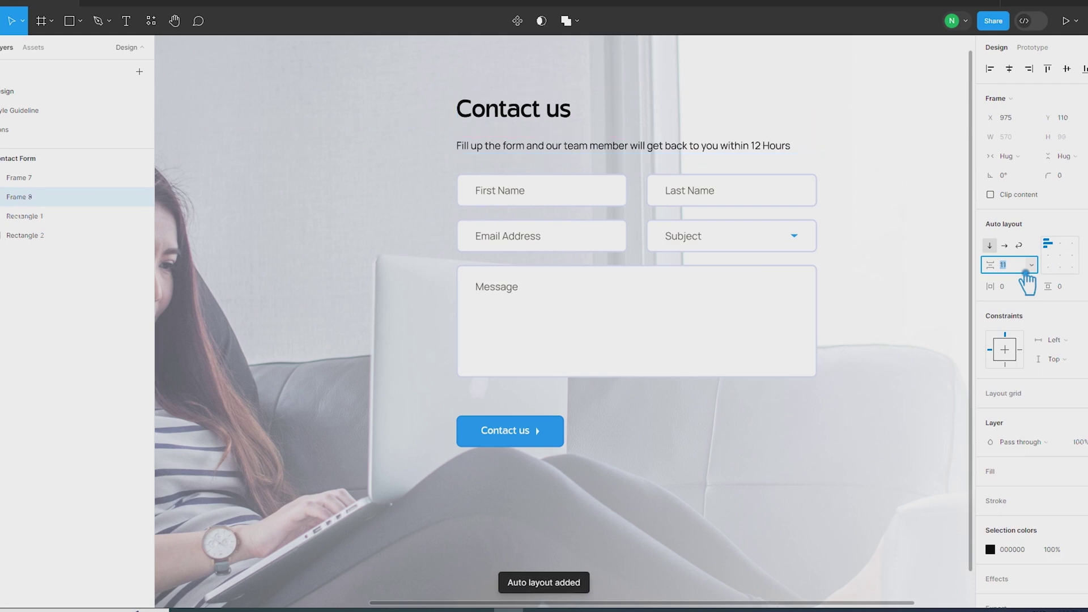
{"action": "key", "text": "Return"}
Set the gap between the heading block and the form block to 30 and wrap both in one auto layout
{"action": "left_click", "coordinate": [591, 276], "text": "shift"}
{"action": "left_click", "coordinate": [741, 266]}
{"action": "left_click", "coordinate": [740, 266], "text": "shift"}
{"action": "left_click", "coordinate": [598, 285]}
{"action": "left_click", "coordinate": [525, 137], "text": "shift"}
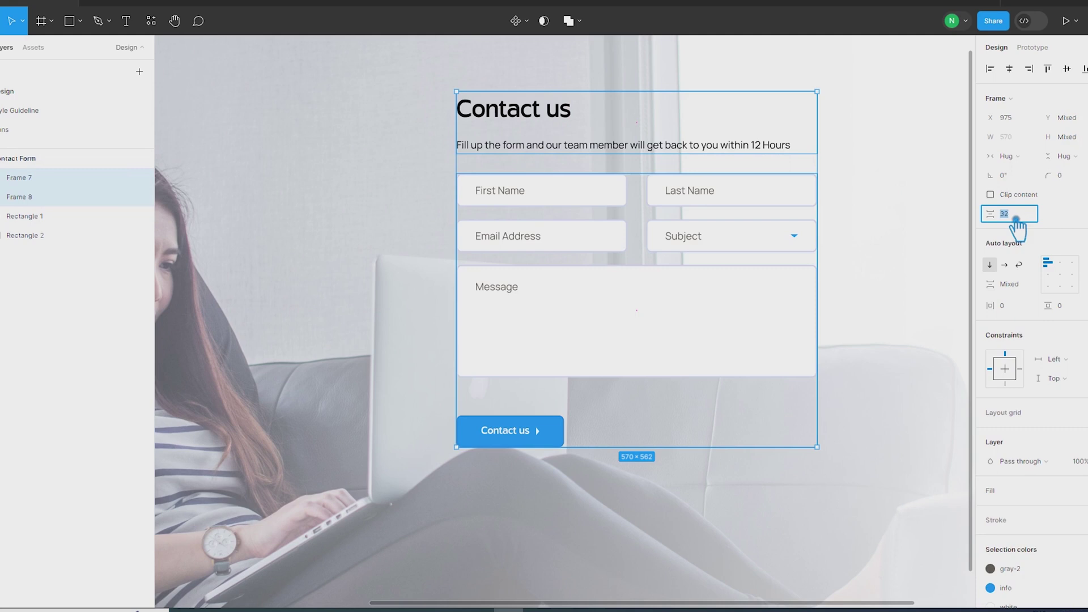
{"action": "type", "text": "30"}
{"action": "key", "text": "Return"}
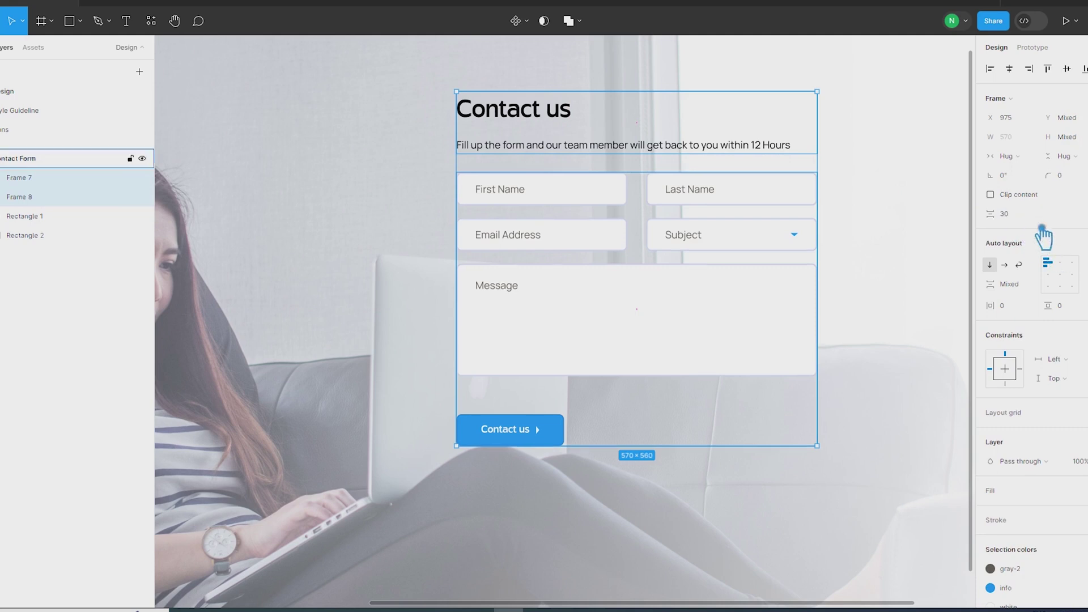
{"action": "key", "text": "shift+a"}
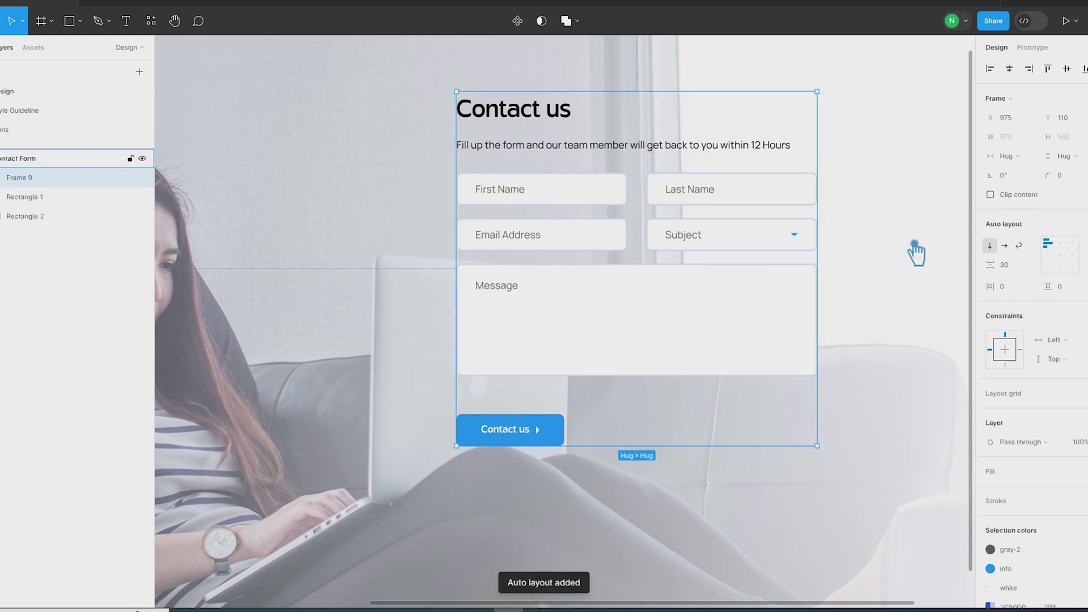
Nudge the combined heading and form block down to Y 170
{"action": "key", "text": "shift+Down"}
{"action": "key", "text": "shift+Down"}
{"action": "key", "text": "shift+Down"}
{"action": "key", "text": "shift+Down"}
{"action": "key", "text": "shift+Down"}
{"action": "key", "text": "shift+Down"}
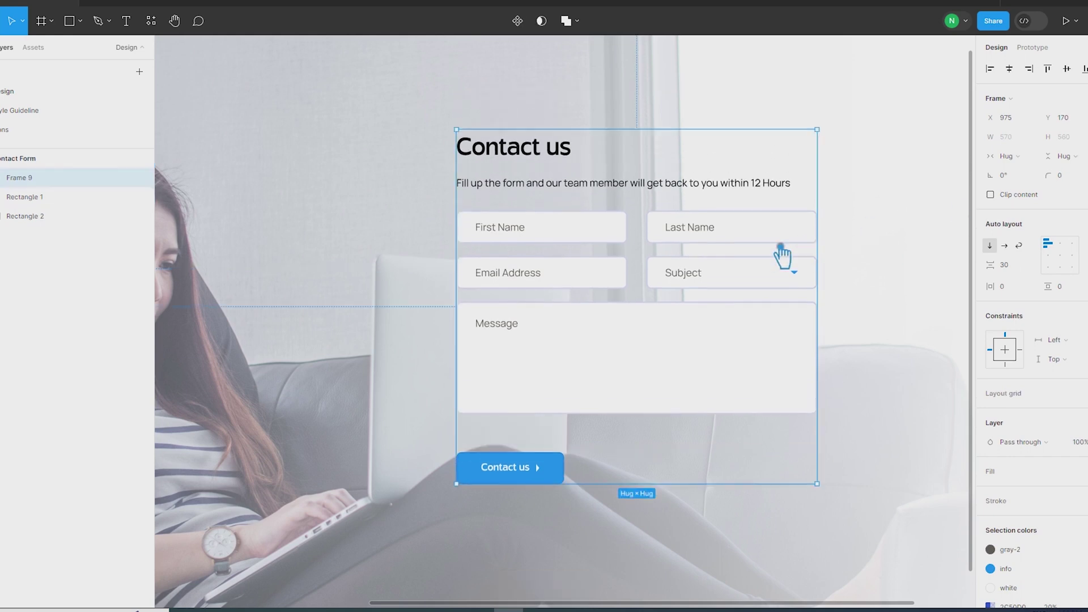
Align the combined heading and form block to the vertical centre of the Contact Form frame
{"action": "scroll", "coordinate": [802, 243], "scroll_direction": "down", "scroll_amount": 5}
{"action": "left_click", "coordinate": [1065, 69]}
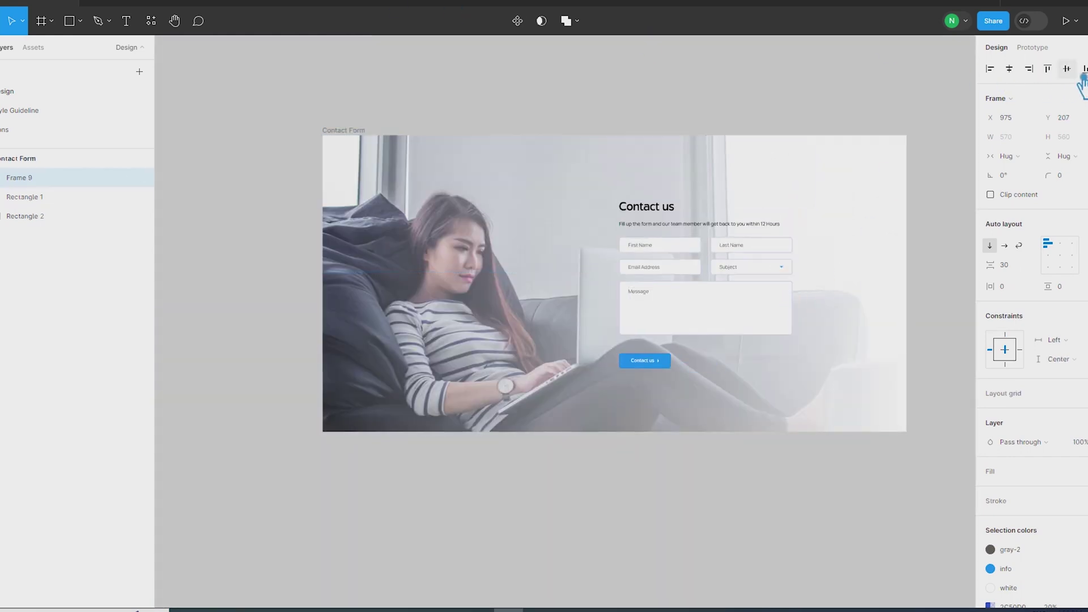
{"action": "left_click", "coordinate": [946, 287]}
{"action": "left_click_drag", "start_coordinate": [957, 377], "coordinate": [818, 402]}
{"action": "key", "text": "shift+r"}
{"action": "key", "text": "shift+r"}
{"action": "left_click_drag", "start_coordinate": [850, 375], "coordinate": [928, 342]}
Add a middle stop to the white overlay rectangle's linear gradient and shift it to slightly left of the gradient's midpoint
{"action": "scroll", "coordinate": [506, 308], "scroll_direction": "up", "scroll_amount": 2}
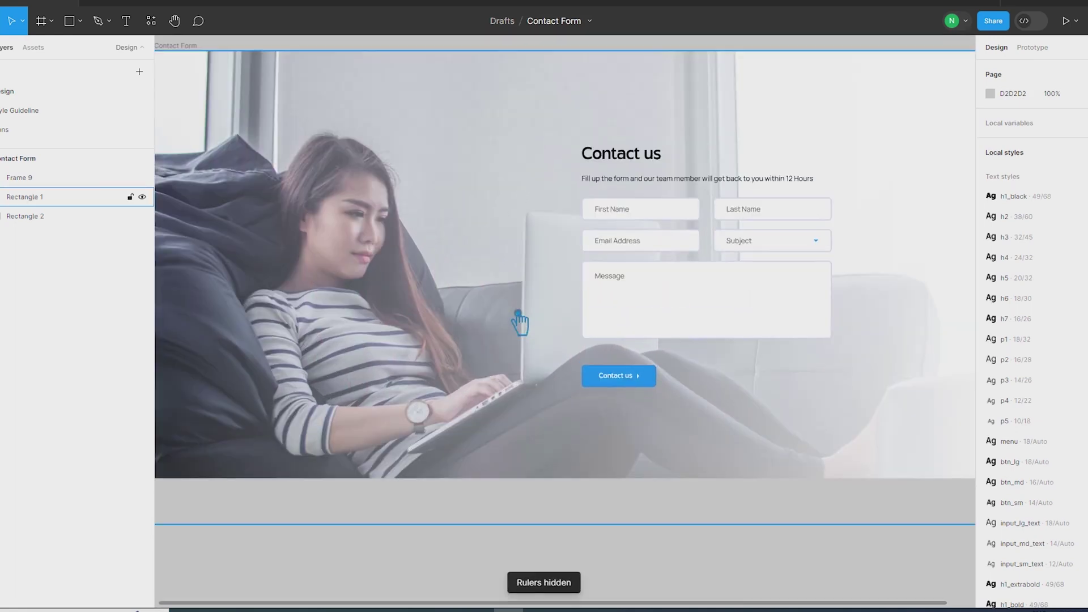
{"action": "left_click", "coordinate": [536, 287]}
{"action": "left_click", "coordinate": [998, 316]}
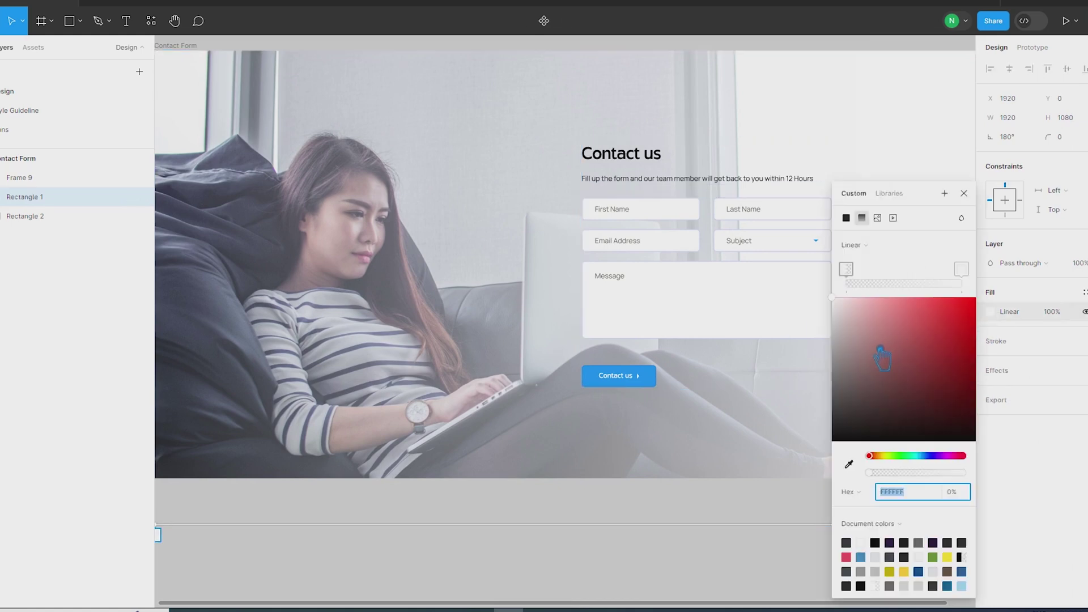
{"action": "scroll", "coordinate": [388, 465], "scroll_direction": "down", "scroll_amount": 3}
{"action": "left_click_drag", "start_coordinate": [625, 500], "coordinate": [459, 506]}
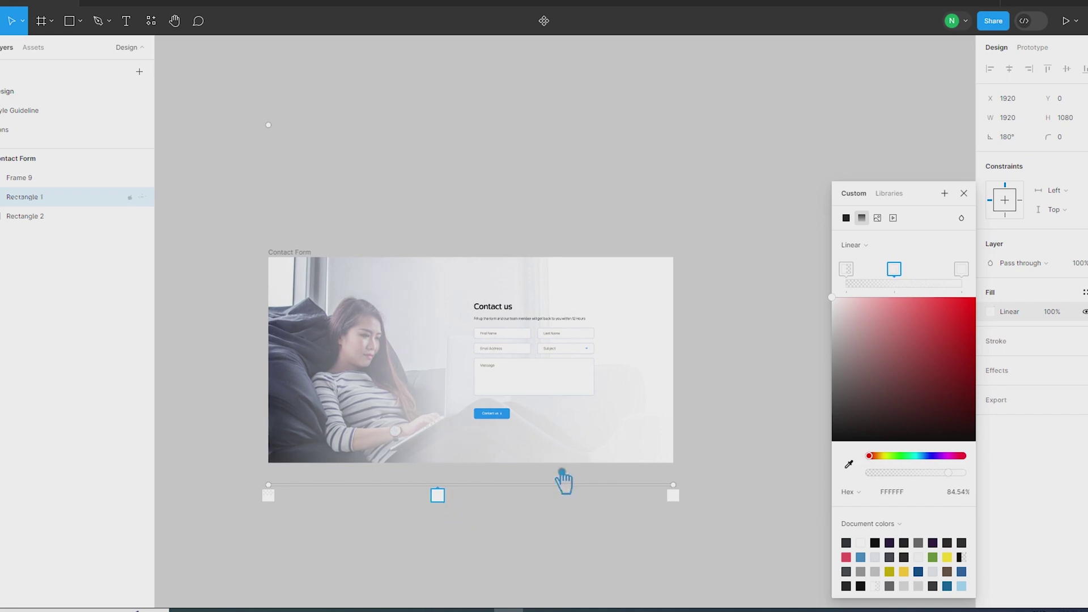
{"action": "mouse_move", "coordinate": [444, 498]}
{"action": "left_mouse_down"}
{"action": "mouse_move", "coordinate": [429, 502]}
{"action": "mouse_move", "coordinate": [459, 503]}
{"action": "left_mouse_up"}
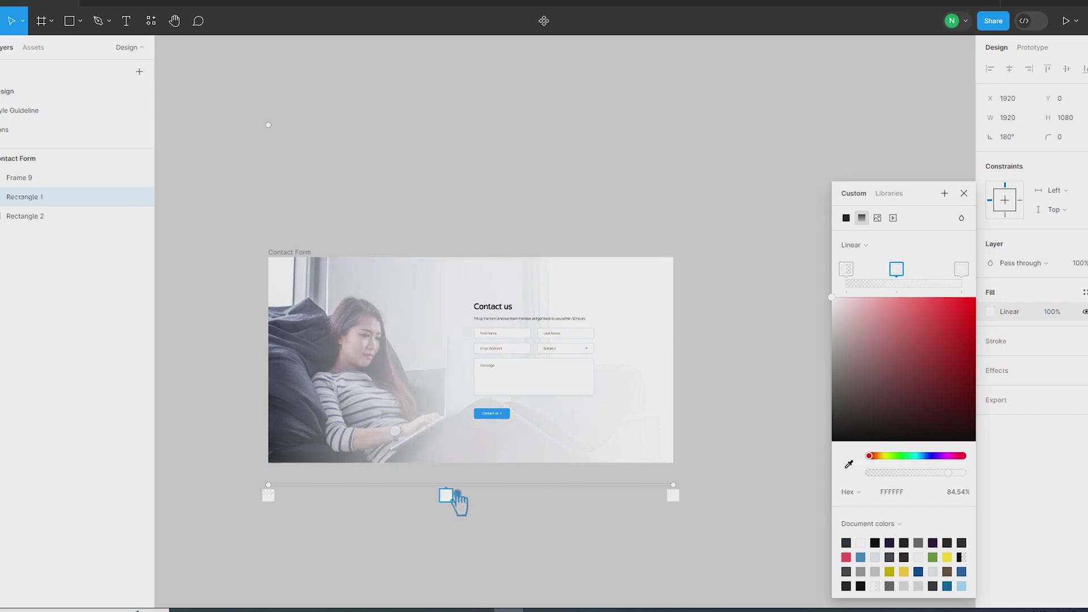
{"action": "scroll", "coordinate": [507, 533], "scroll_direction": "up", "scroll_amount": 2}
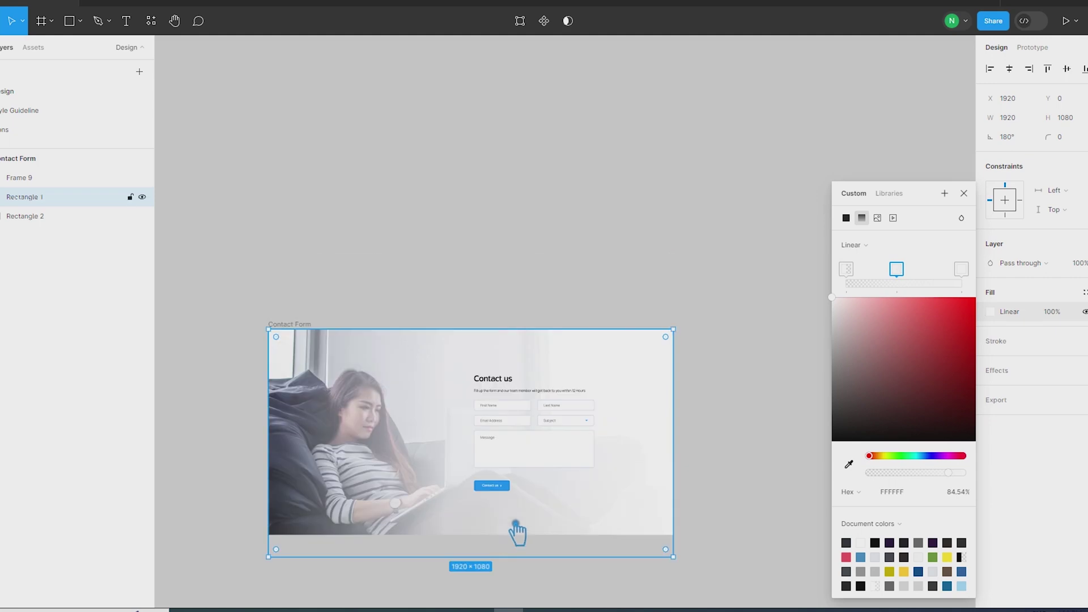
Try to replace the 2C50D0 outline colour in the message and button block with the primary library colour
{"action": "scroll", "coordinate": [515, 534], "scroll_direction": "up", "scroll_amount": 5, "text": "ctrl"}
{"action": "left_click", "coordinate": [598, 406]}
{"action": "double_click", "coordinate": [600, 406]}
{"action": "double_click", "coordinate": [600, 405]}
{"action": "left_click", "coordinate": [1001, 531]}
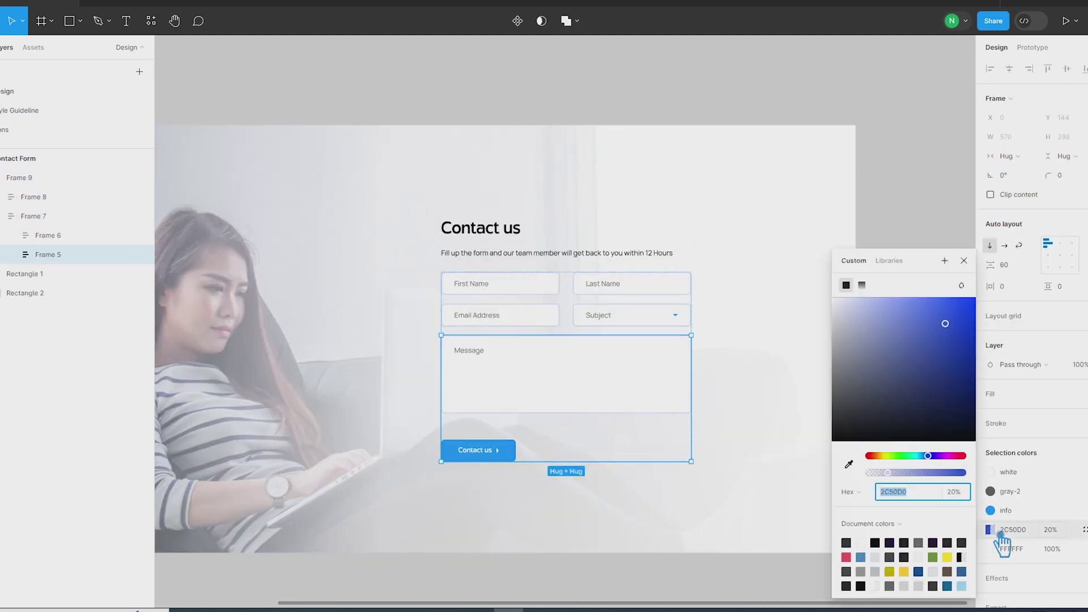
{"action": "left_click", "coordinate": [1006, 540]}
{"action": "left_click", "coordinate": [1085, 530]}
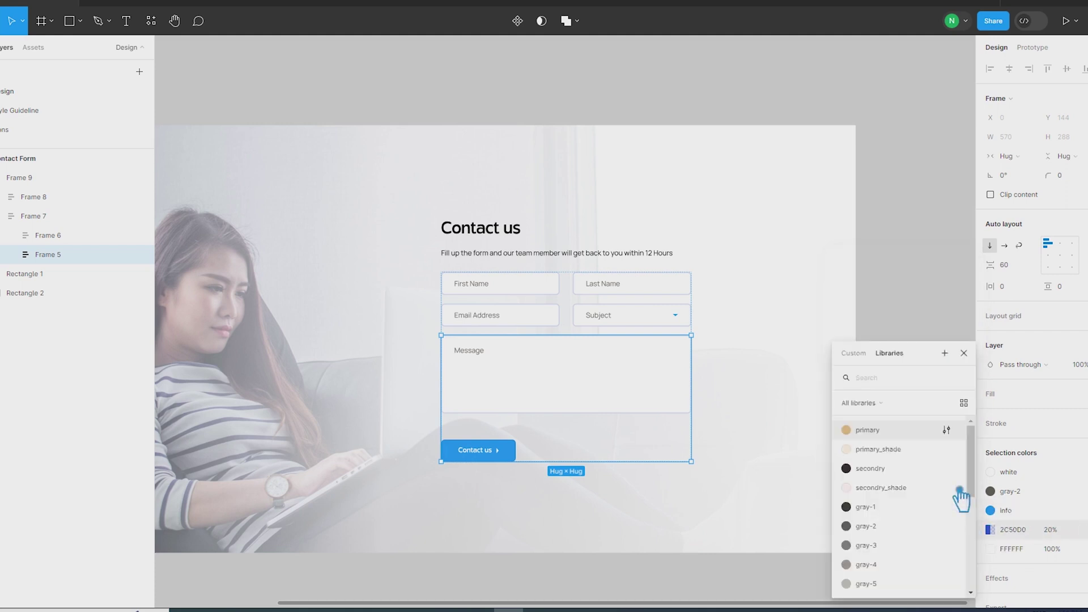
{"action": "scroll", "coordinate": [893, 438], "scroll_direction": "down", "scroll_amount": 1}
{"action": "scroll", "coordinate": [894, 438], "scroll_direction": "up", "scroll_amount": 1}
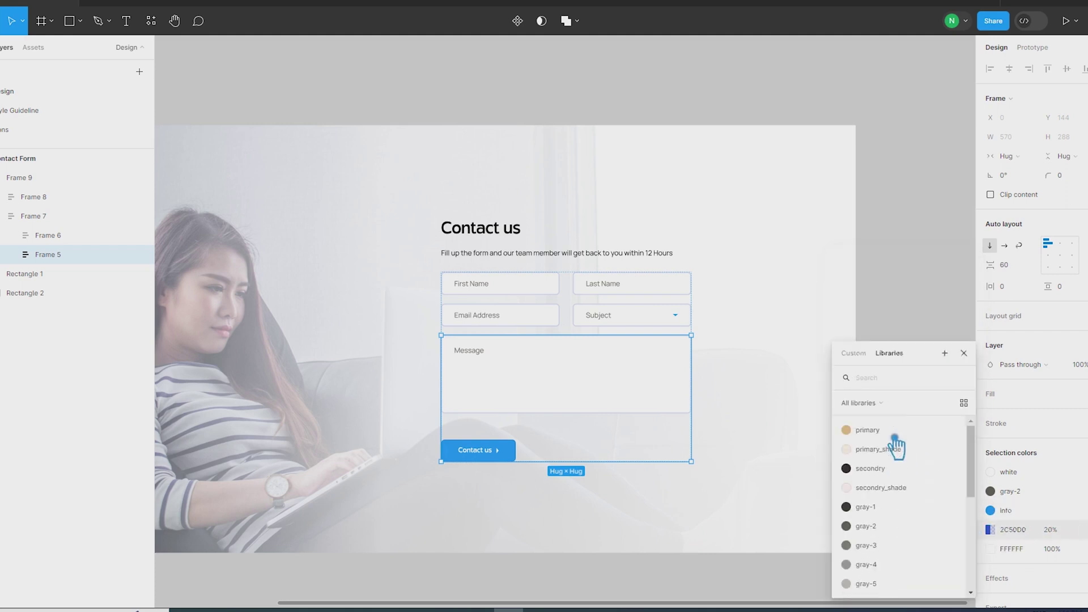
{"action": "left_click", "coordinate": [894, 434]}
{"action": "key", "text": "ctrl+z"}
{"action": "left_click", "coordinate": [896, 448]}
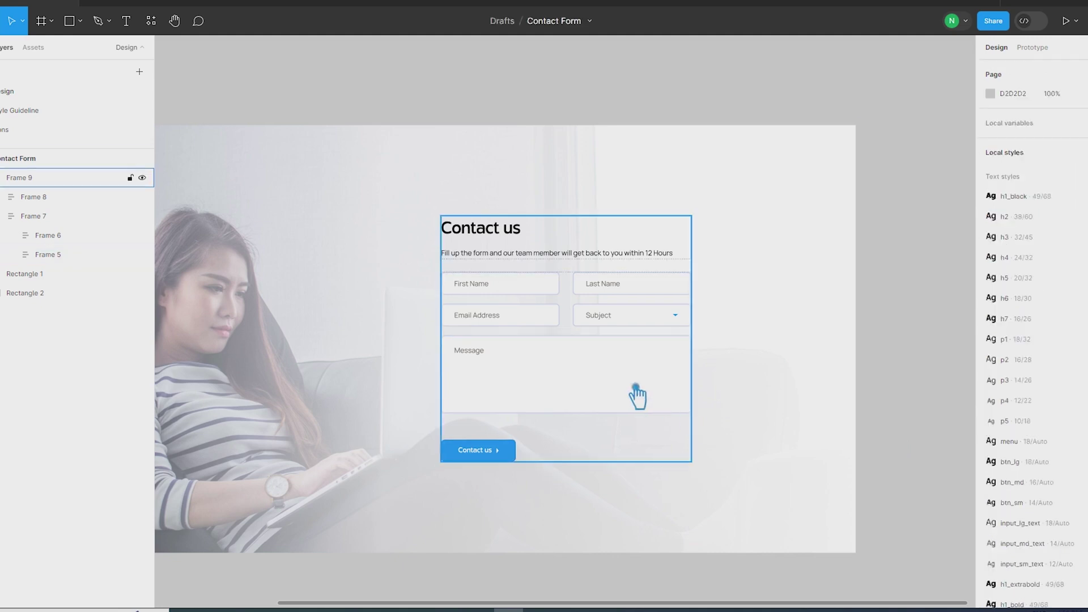
Apply the primary library colour as the stroke of the message box and the frame around the four fields
{"action": "double_click", "coordinate": [637, 397]}
{"action": "left_click", "coordinate": [637, 393]}
{"action": "left_click", "coordinate": [671, 328], "text": "shift"}
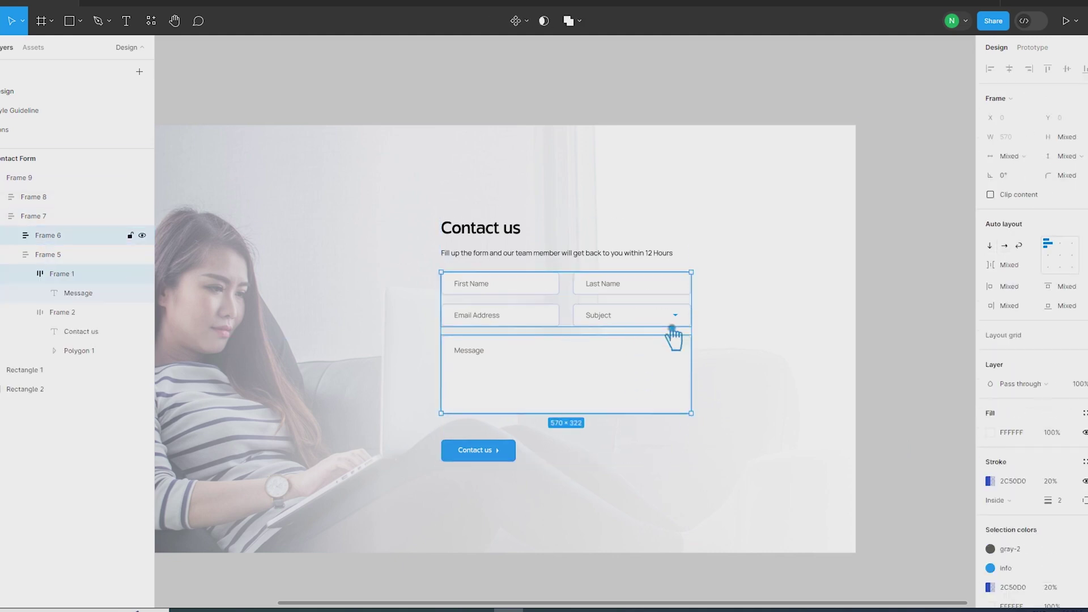
{"action": "left_click", "coordinate": [996, 482]}
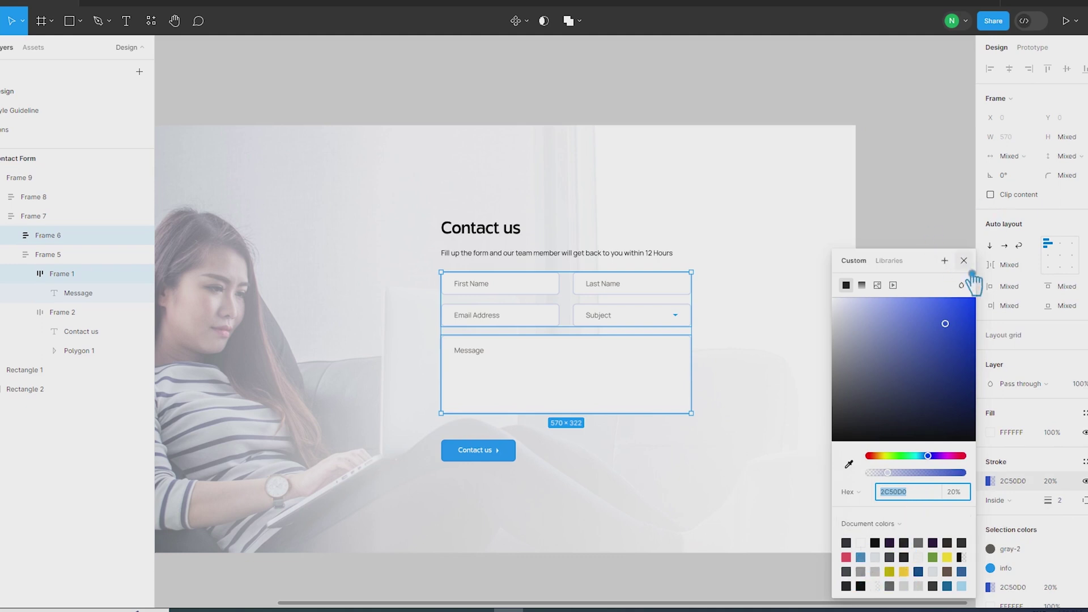
{"action": "type", "text": "2CD0D0"}
{"action": "key", "text": "Return"}
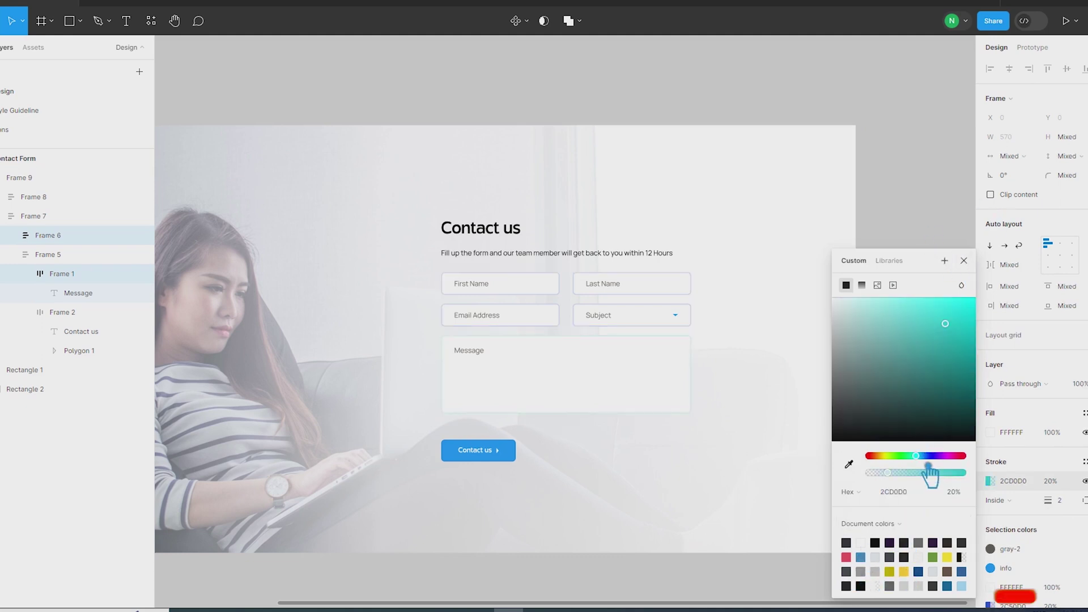
{"action": "left_click", "coordinate": [964, 260]}
{"action": "left_click", "coordinate": [1084, 462]}
{"action": "left_click", "coordinate": [890, 452]}
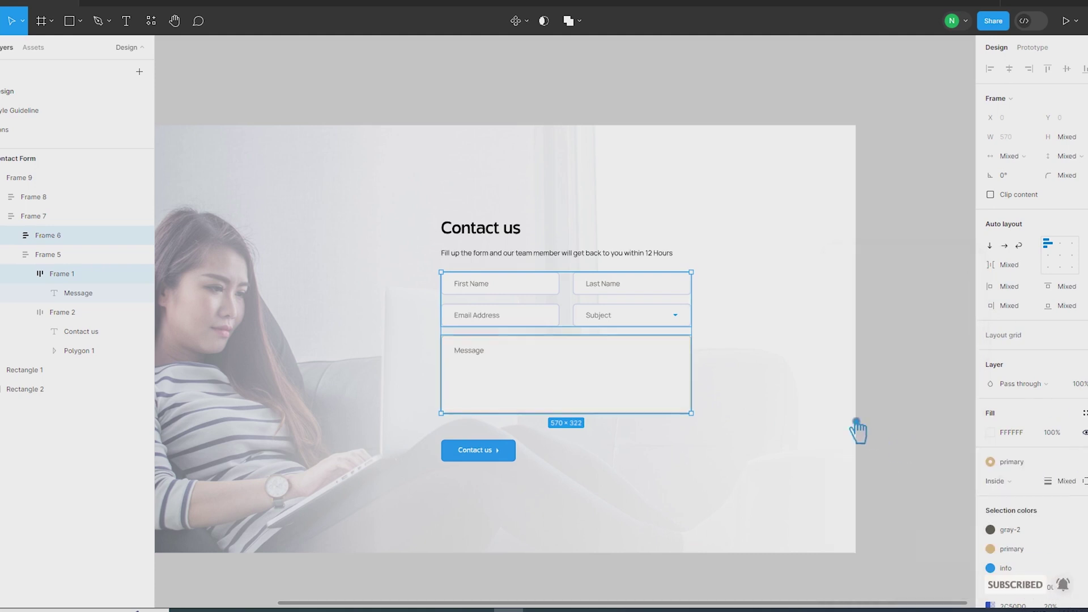
Remove the primary stroke from the frame that groups the four input fields
{"action": "scroll", "coordinate": [535, 310], "scroll_direction": "up", "scroll_amount": 3}
{"action": "left_click", "coordinate": [544, 319], "text": "ctrl"}
{"action": "left_click", "coordinate": [667, 341]}
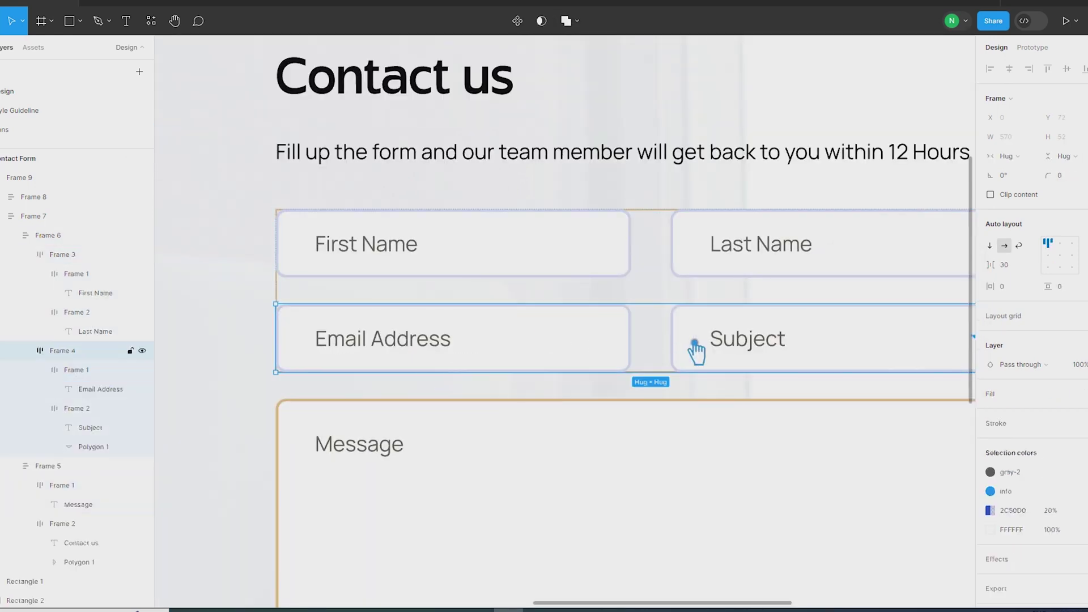
{"action": "left_click", "coordinate": [698, 164]}
{"action": "double_click", "coordinate": [708, 246]}
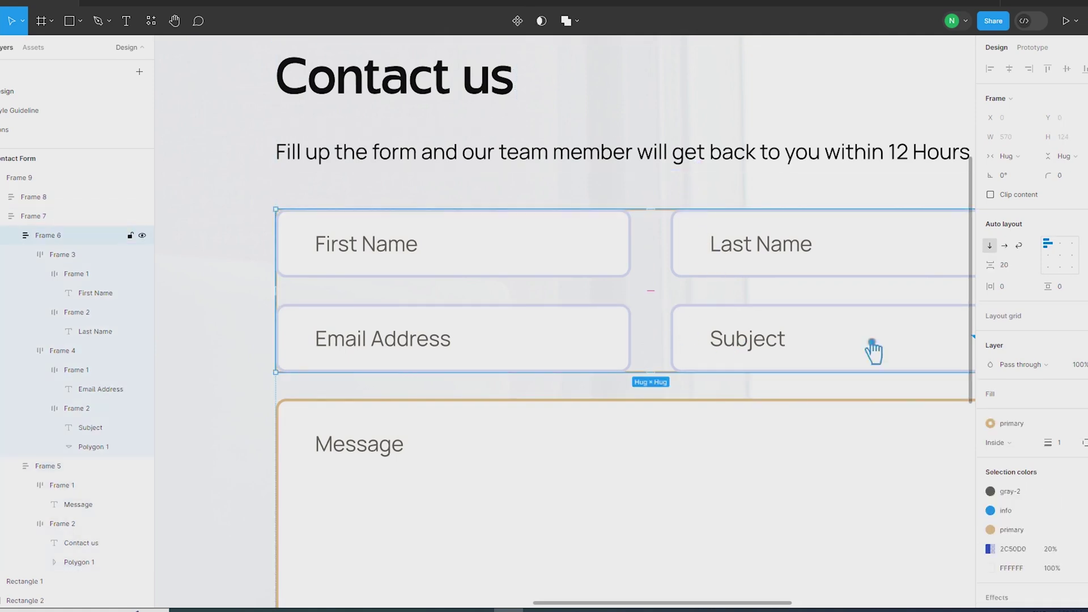
Apply the primary library colour to the strokes of the First Name, Last Name, Email Address and Subject fields
{"action": "left_click", "coordinate": [697, 357]}
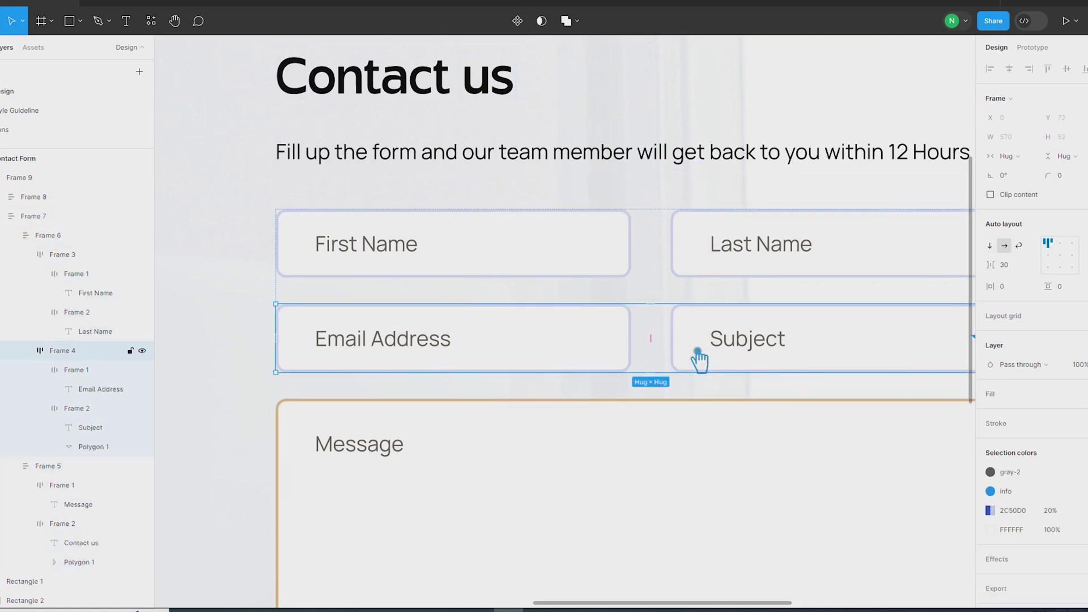
{"action": "left_click", "coordinate": [698, 357]}
{"action": "left_click", "coordinate": [613, 345], "text": "shift"}
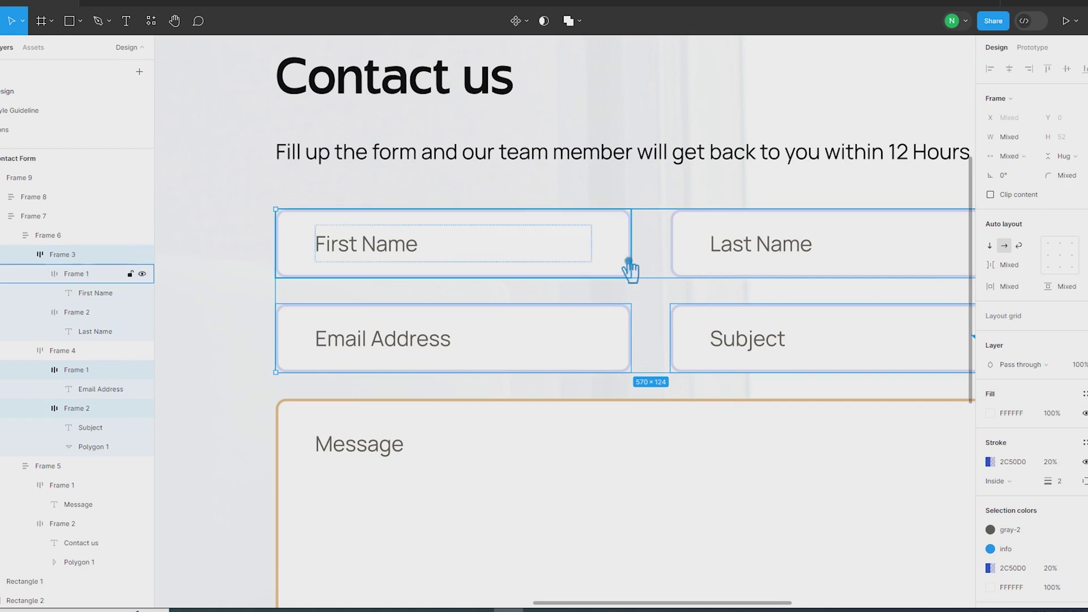
{"action": "left_click", "coordinate": [629, 269], "text": "shift"}
{"action": "left_click", "coordinate": [723, 280], "text": "shift"}
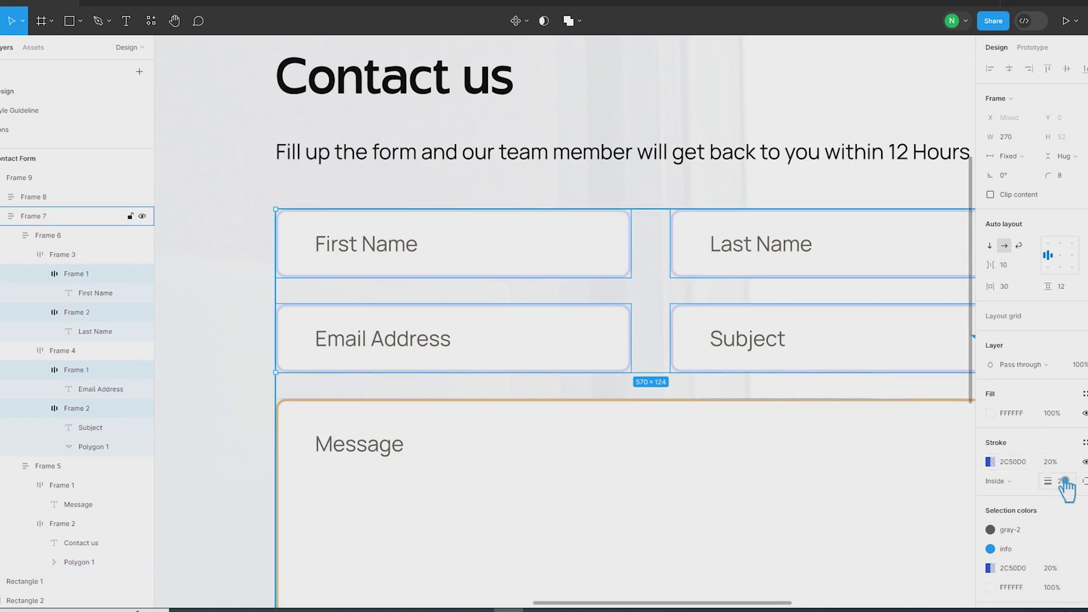
{"action": "left_click", "coordinate": [1085, 442]}
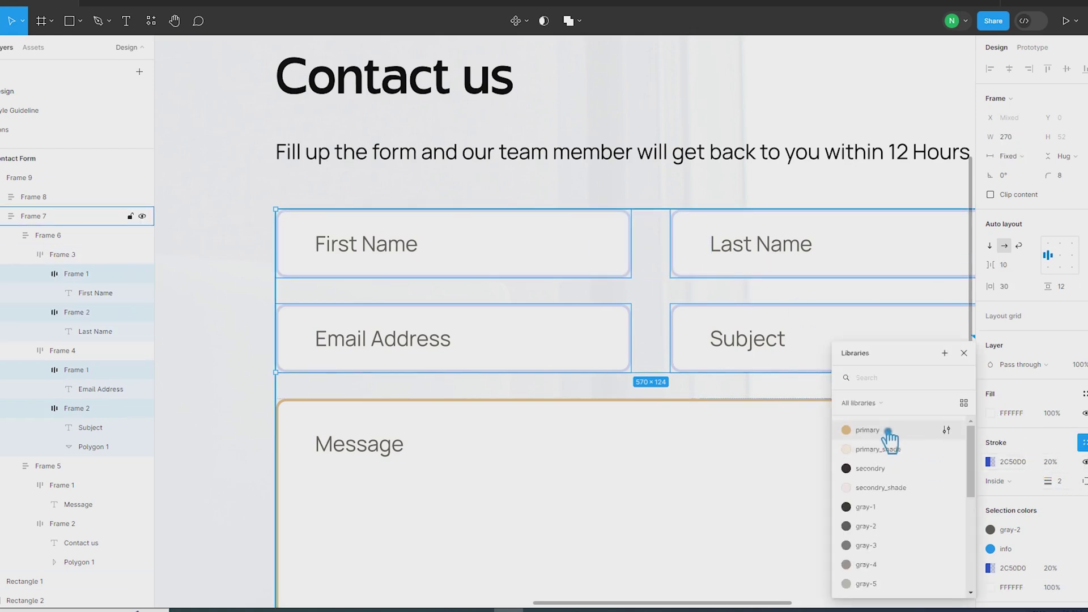
{"action": "left_click", "coordinate": [888, 437]}
Try to reduce the fill opacity of the four input fields to 20%
{"action": "left_click", "coordinate": [1068, 415]}
{"action": "type", "text": "20"}
{"action": "key", "text": "Return"}
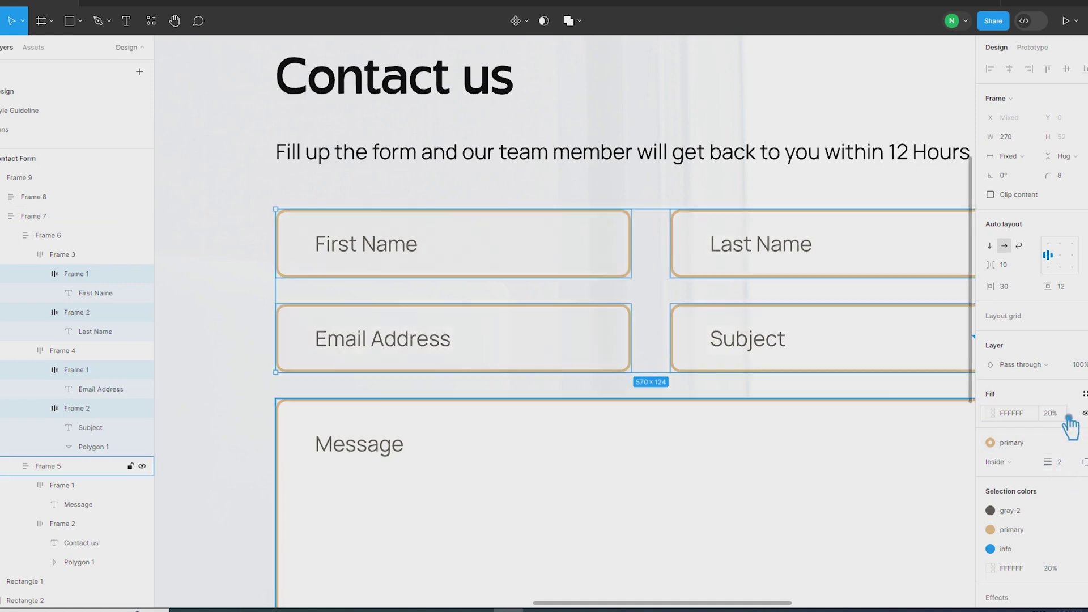
{"action": "key", "text": "ctrl+z"}
Detach the primary style from the strokes of the four input fields and set their stroke opacity to 20%
{"action": "left_click", "coordinate": [643, 293], "text": "ctrl"}
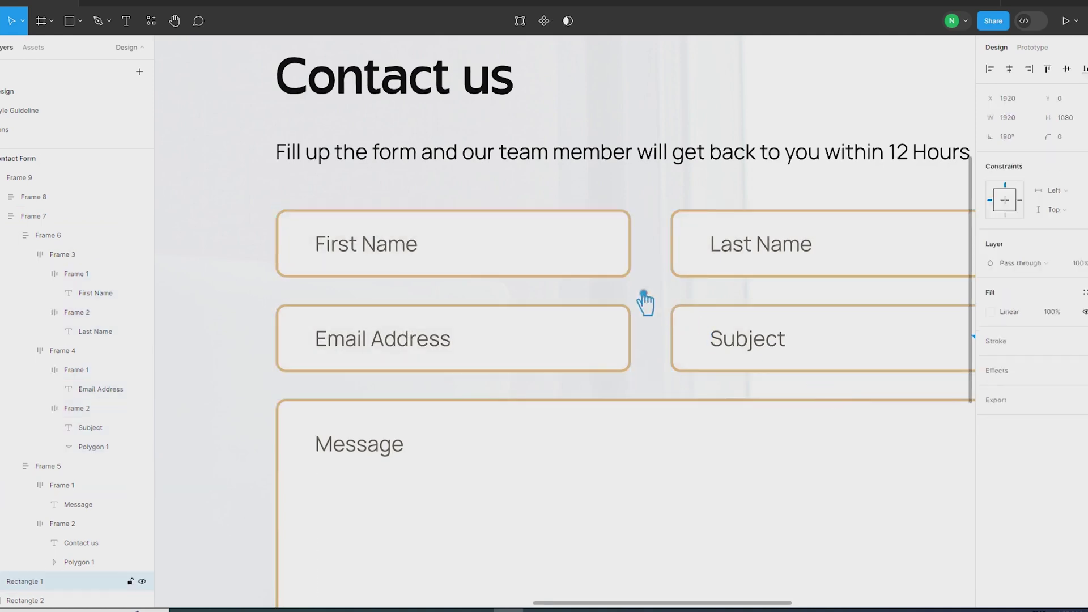
{"action": "left_click", "coordinate": [628, 275], "text": "ctrl"}
{"action": "left_click", "coordinate": [699, 276], "text": "ctrl+shift"}
{"action": "left_click", "coordinate": [698, 313], "text": "ctrl+shift"}
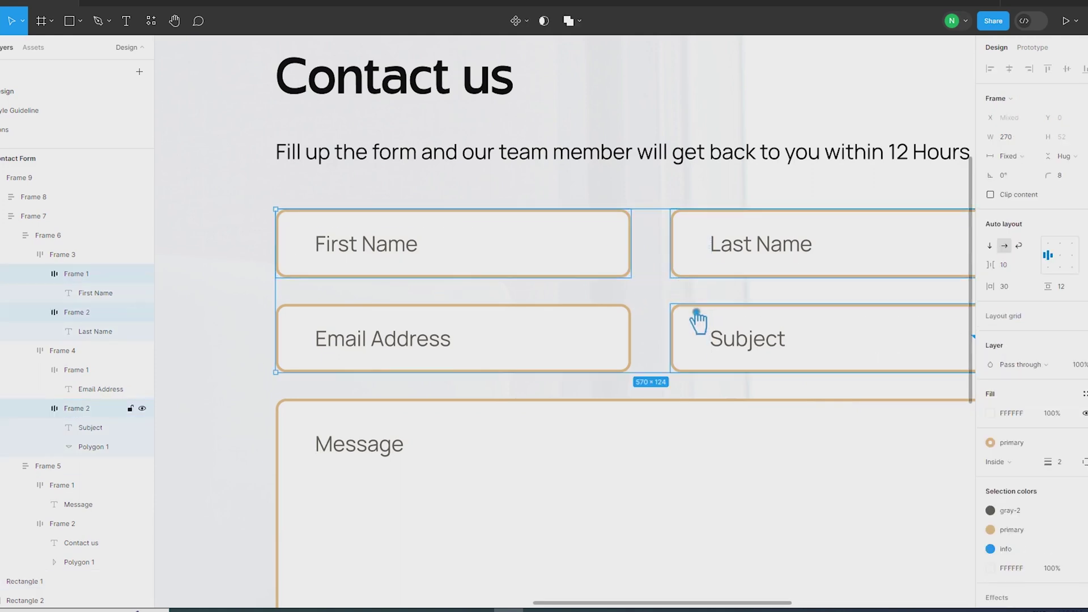
{"action": "left_click", "coordinate": [644, 329], "text": "ctrl+shift"}
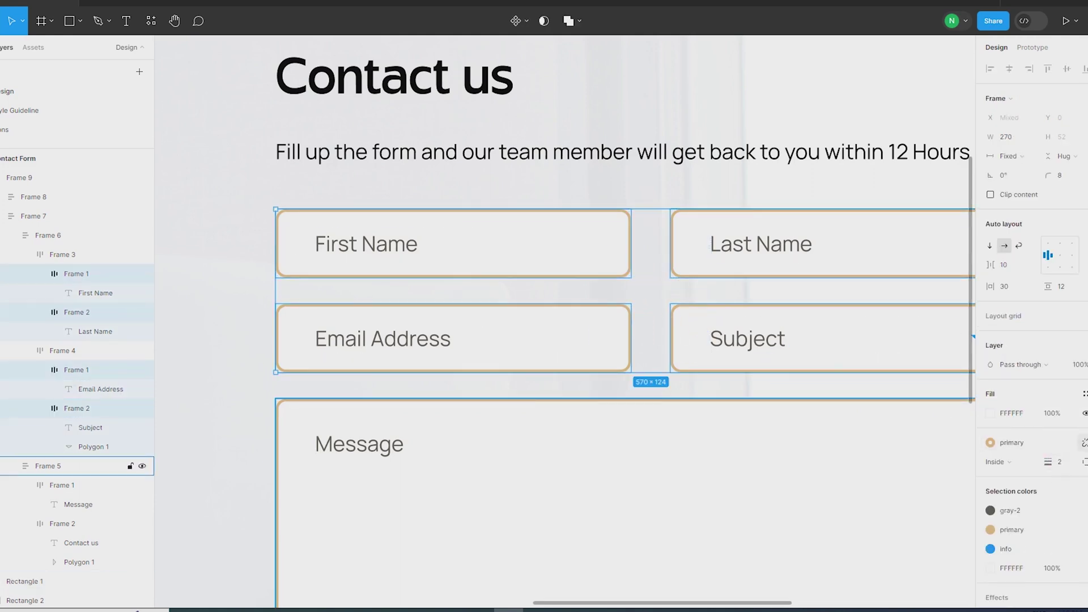
{"action": "left_click", "coordinate": [1084, 443]}
{"action": "left_click", "coordinate": [1062, 467]}
{"action": "type", "text": "20"}
{"action": "key", "text": "Return"}
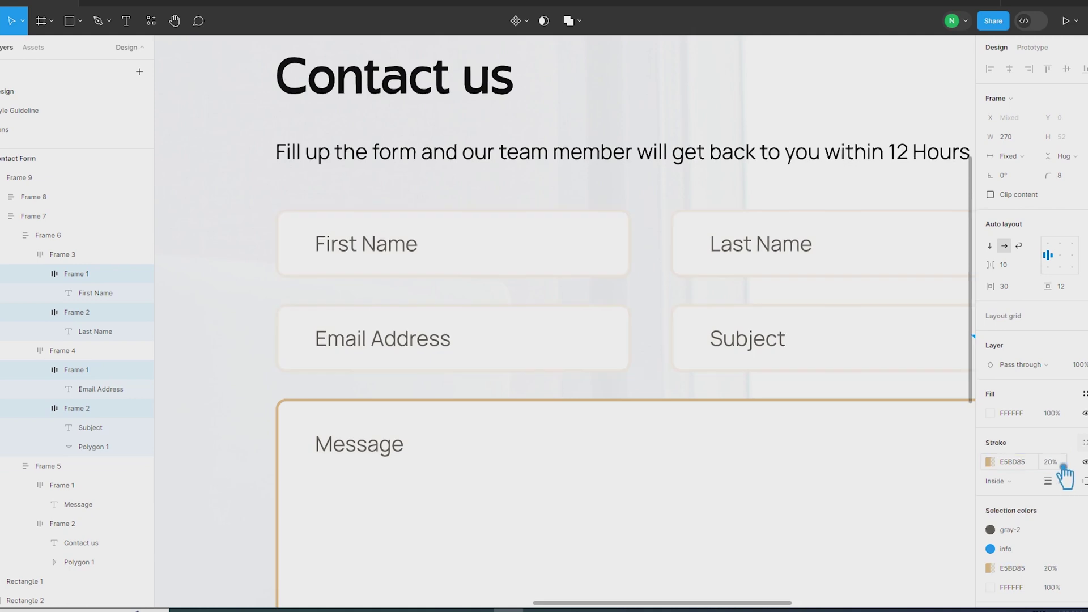
Detach the primary style from the Message box's stroke and set its stroke opacity to 20%
{"action": "scroll", "coordinate": [876, 422], "scroll_direction": "down", "scroll_amount": 3}
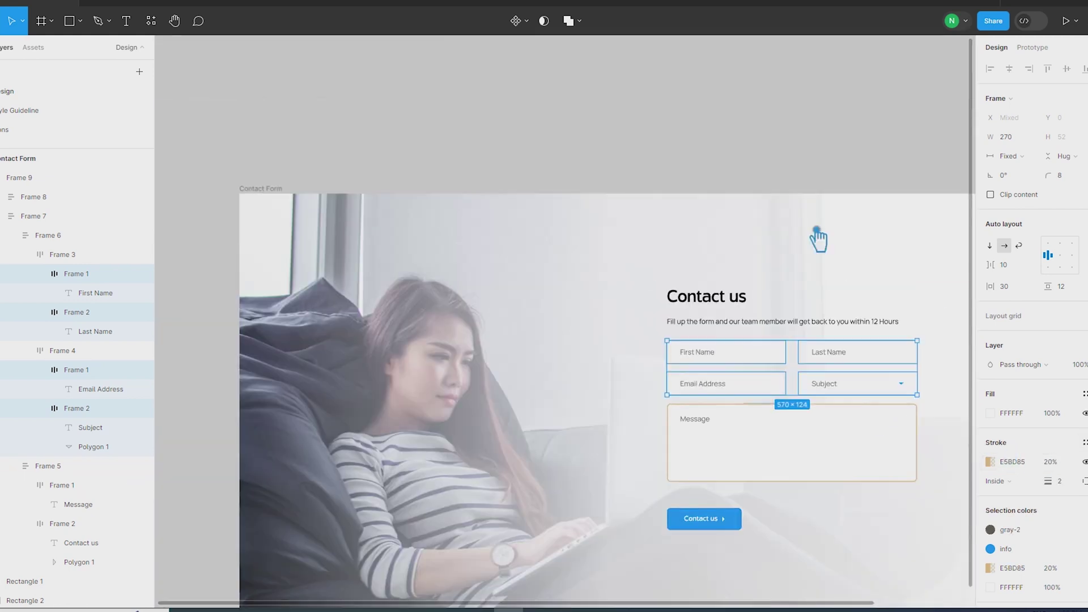
{"action": "left_click", "coordinate": [713, 97]}
{"action": "left_click_drag", "start_coordinate": [819, 170], "coordinate": [651, 111]}
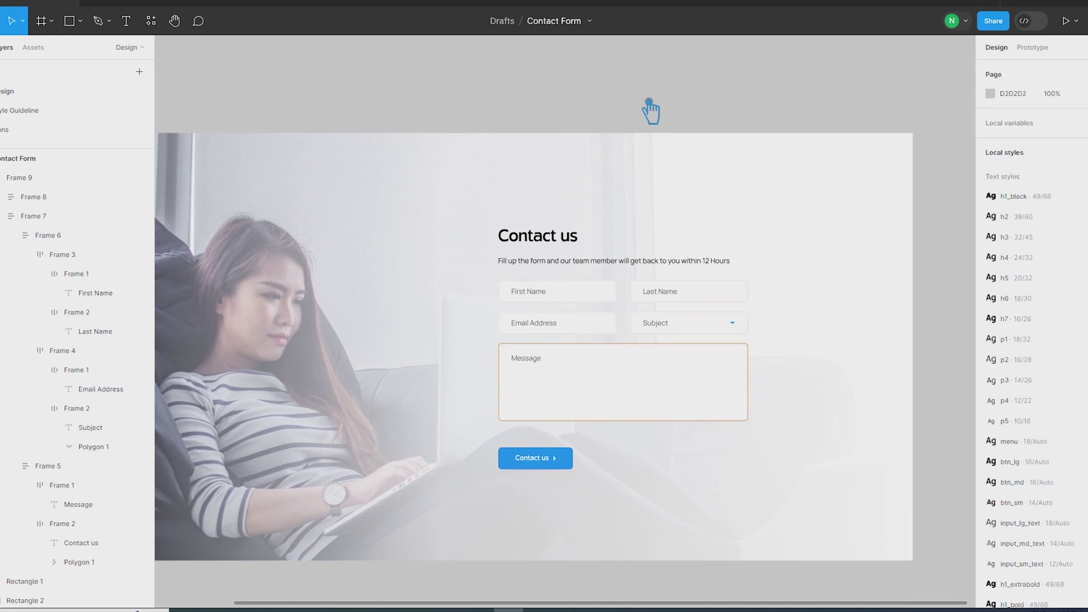
{"action": "left_click", "coordinate": [712, 382], "text": "ctrl"}
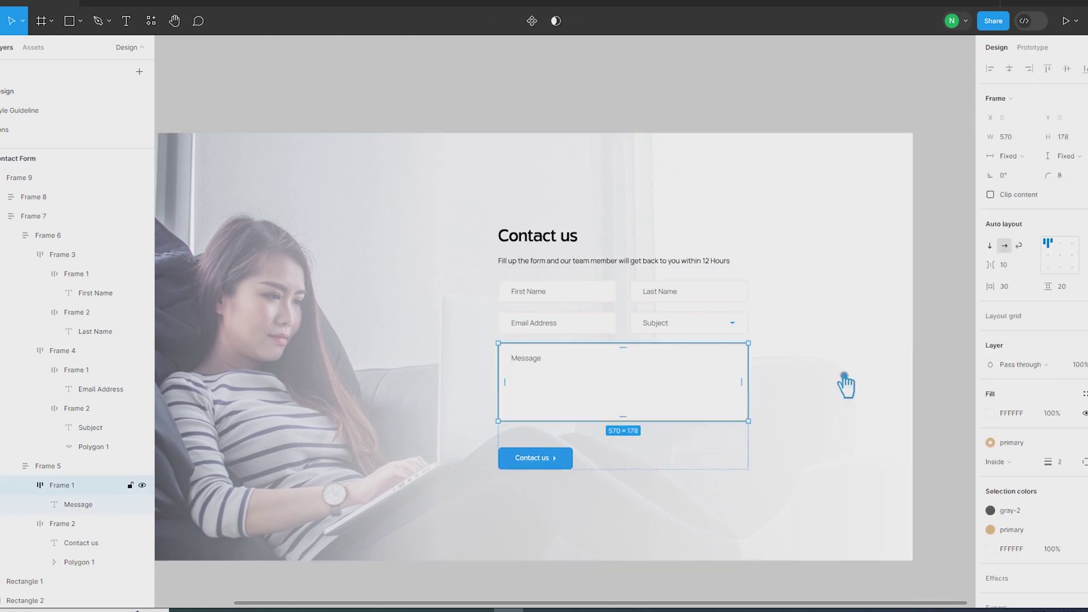
{"action": "left_click", "coordinate": [1084, 442]}
{"action": "left_click", "coordinate": [1065, 464]}
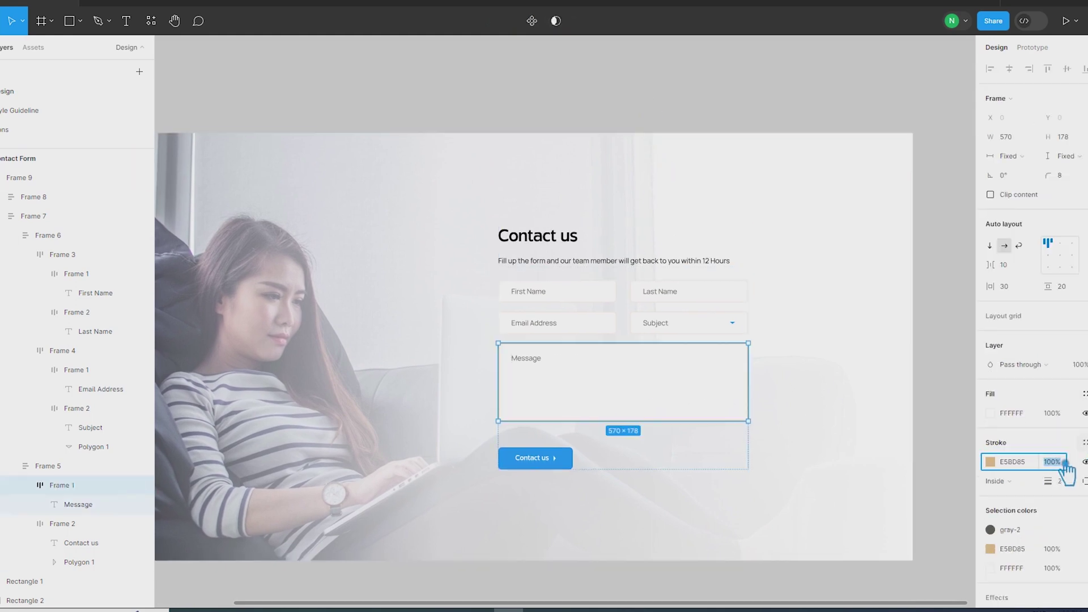
{"action": "type", "text": "20"}
{"action": "key", "text": "Return"}
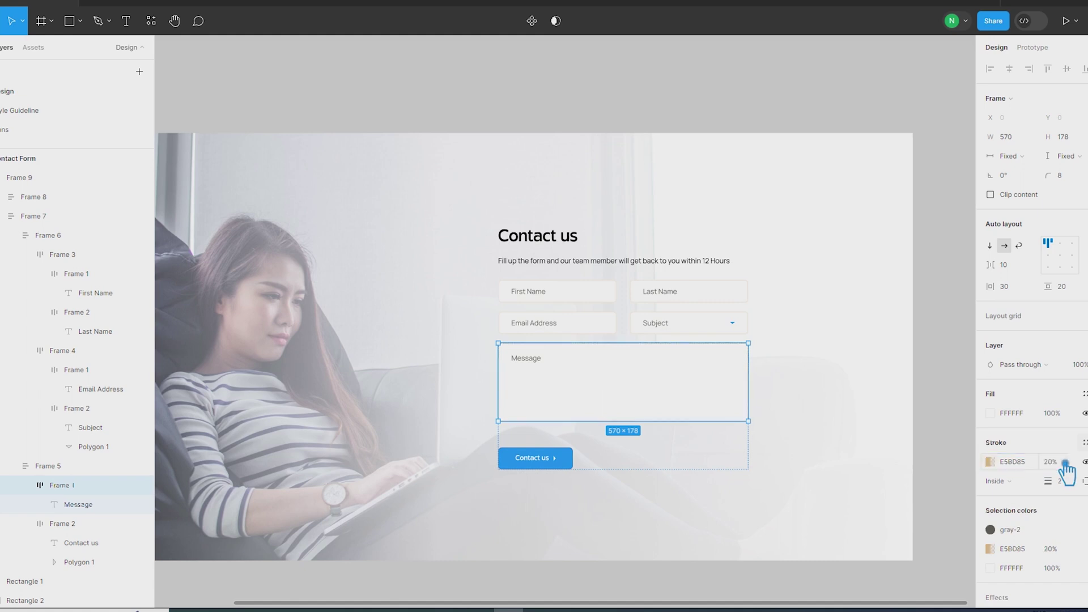
{"action": "left_click", "coordinate": [948, 399]}
{"action": "left_click_drag", "start_coordinate": [966, 434], "coordinate": [894, 428]}
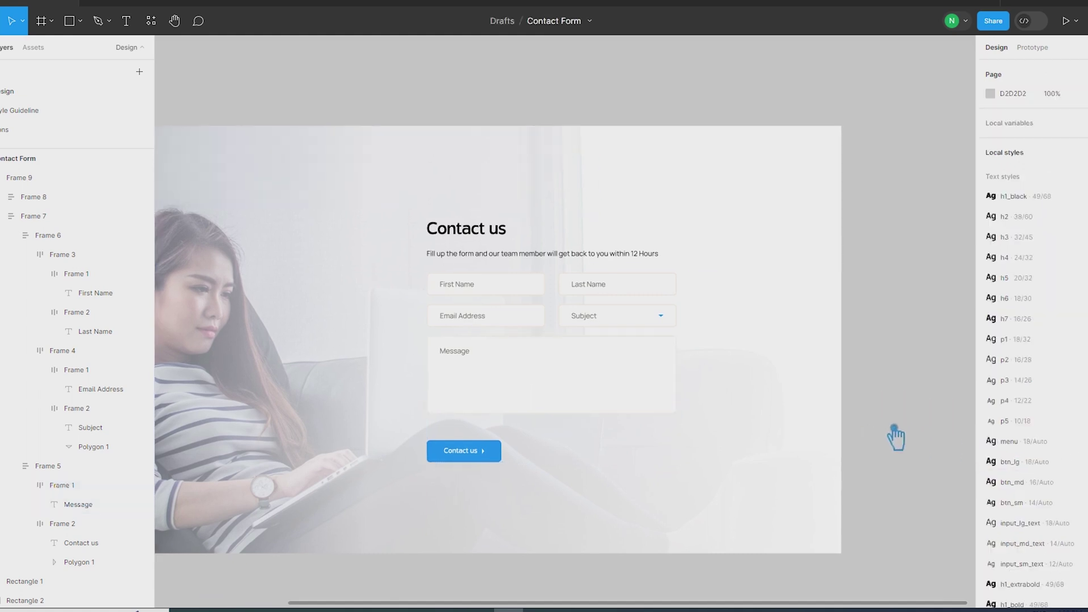